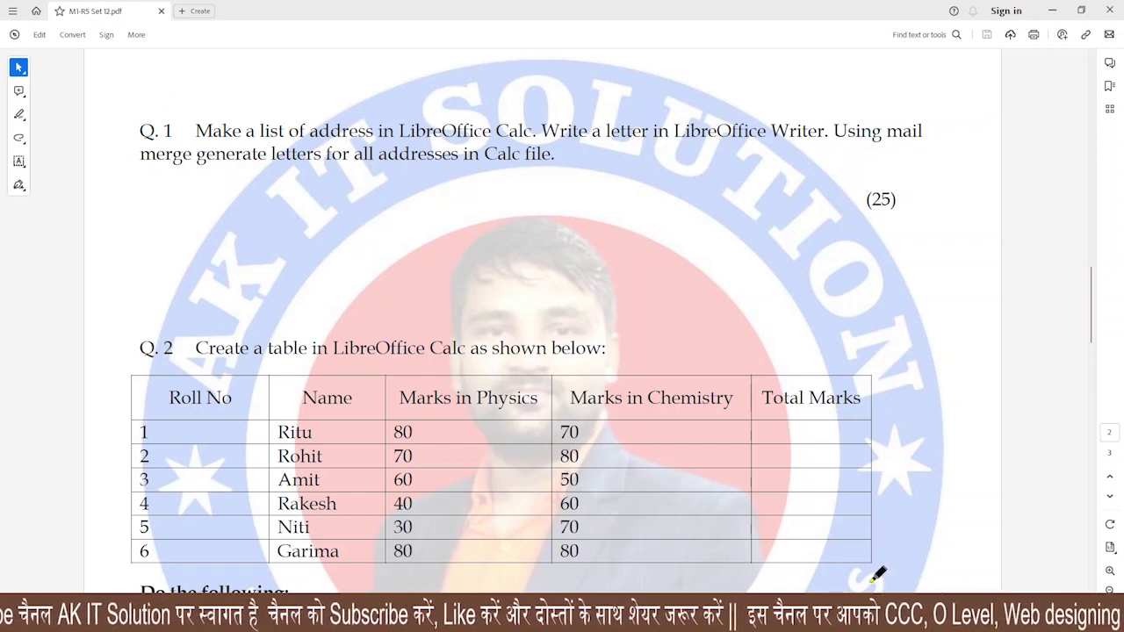
Read Question 2 of the exam paper and examine its marks table, including the empty Total Marks column
scroll(856, 466, down, 5)
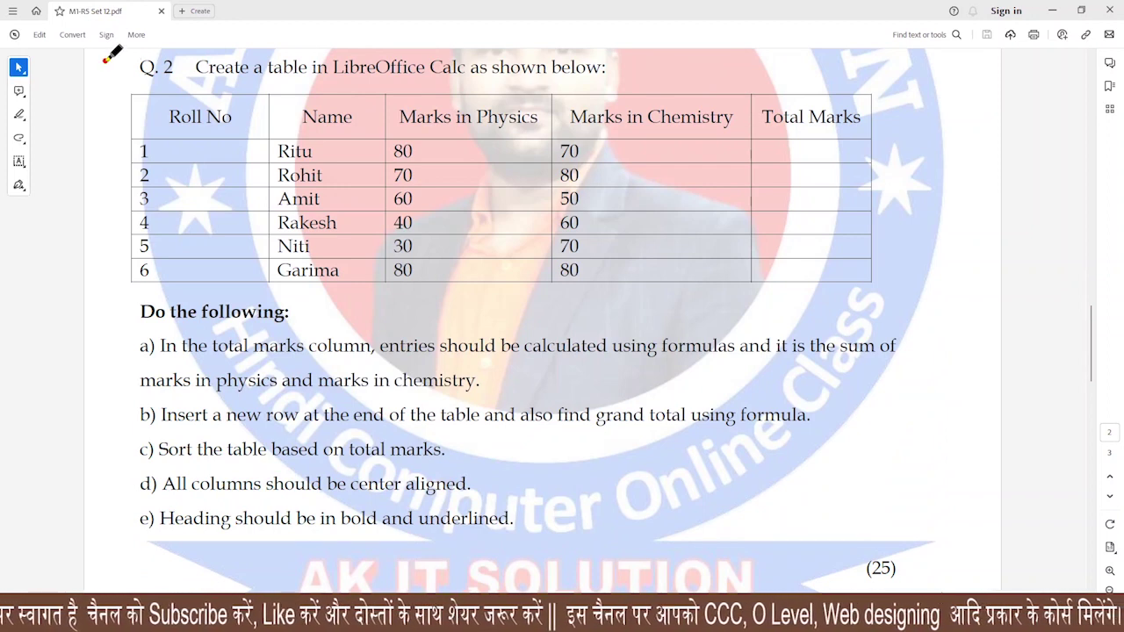
drag(103, 61, 146, 53)
drag(190, 85, 293, 89)
drag(391, 85, 523, 87)
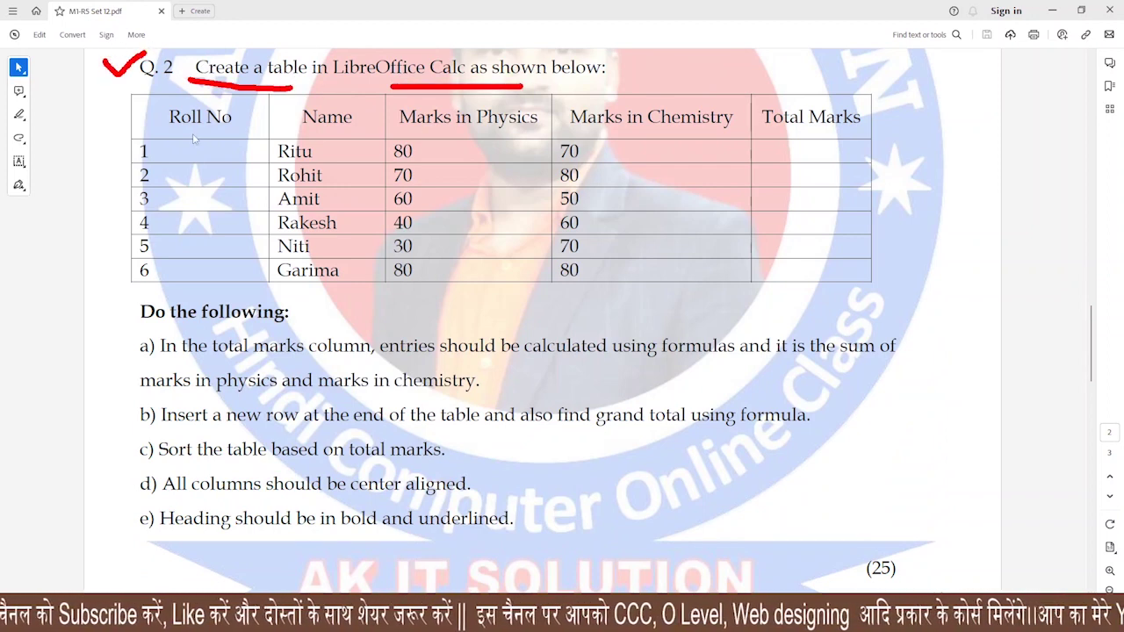
mouse_move(140, 110)
mouse_down()
mouse_move(114, 132)
mouse_move(146, 269)
mouse_up()
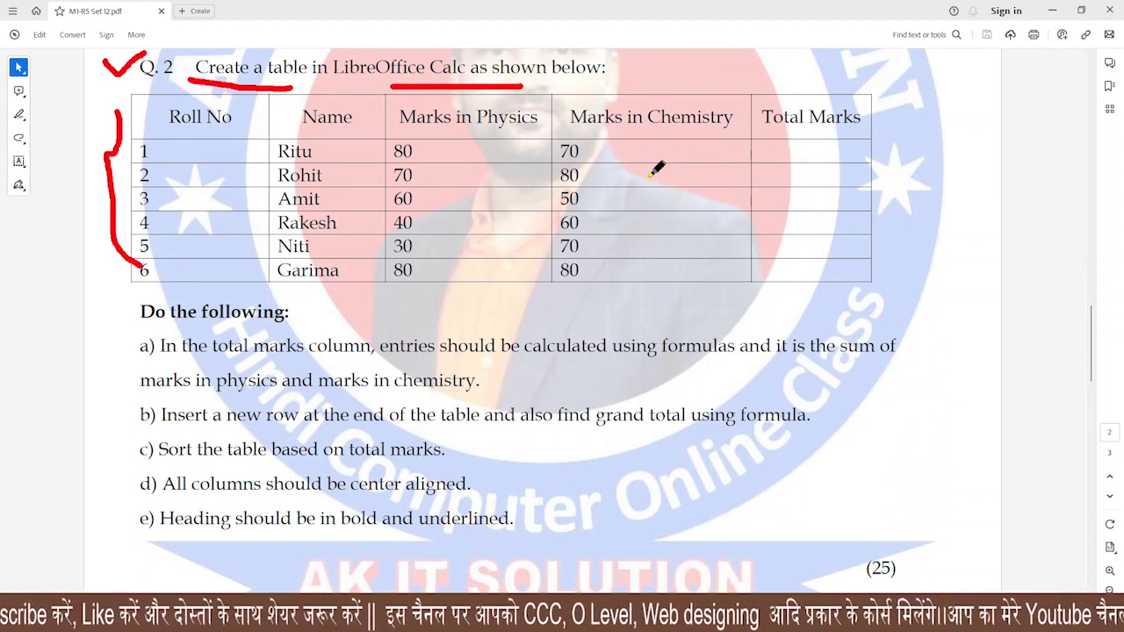
drag(773, 149, 791, 145)
drag(770, 158, 795, 158)
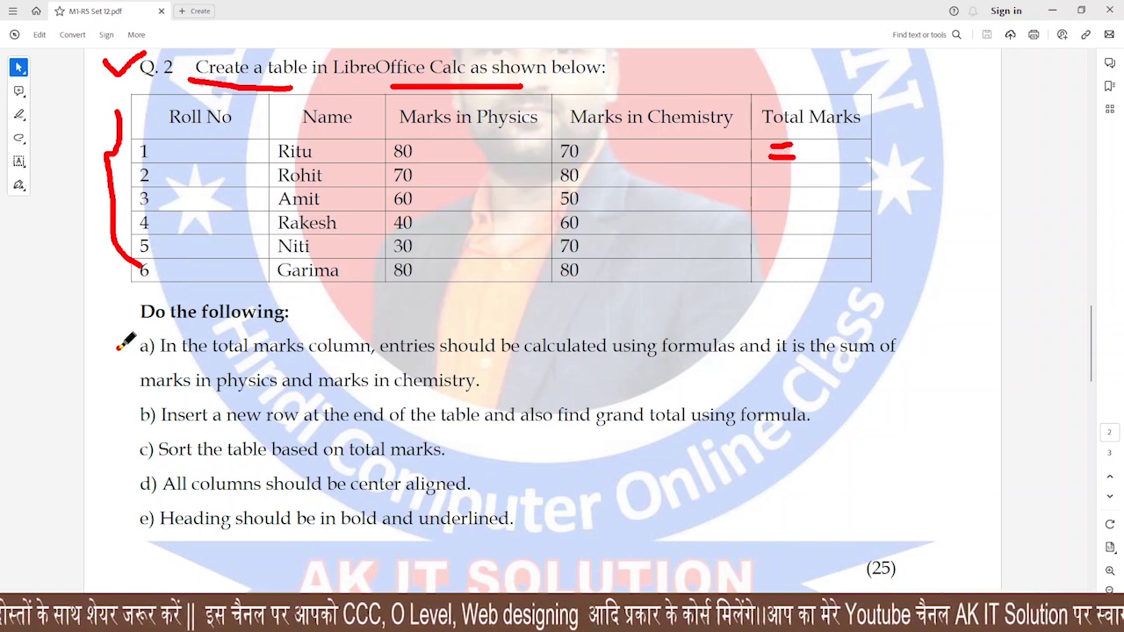
Read task a of Question 2 on calculating total marks from the Physics and Chemistry columns with a formula
drag(119, 348, 171, 335)
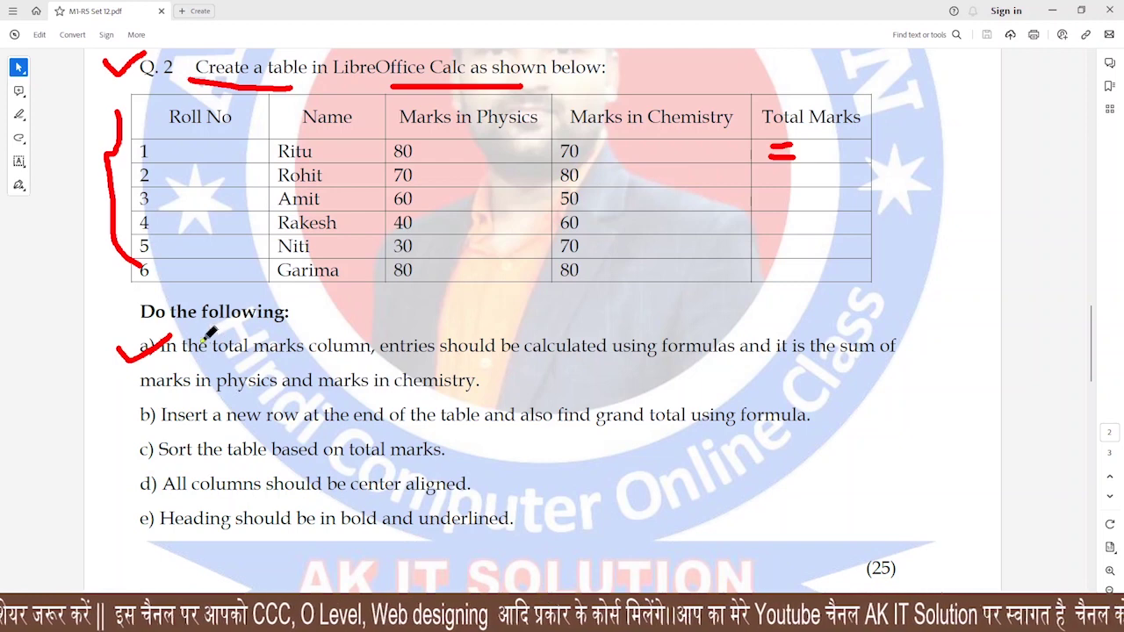
drag(172, 329, 917, 328)
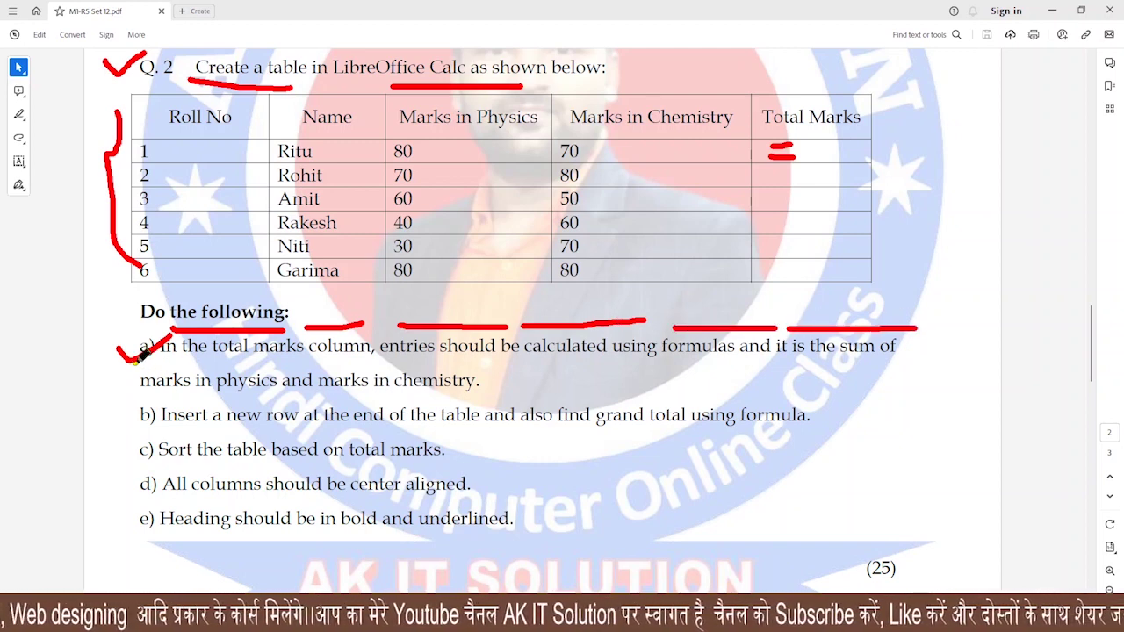
drag(128, 364, 207, 363)
drag(251, 362, 304, 362)
drag(346, 367, 443, 365)
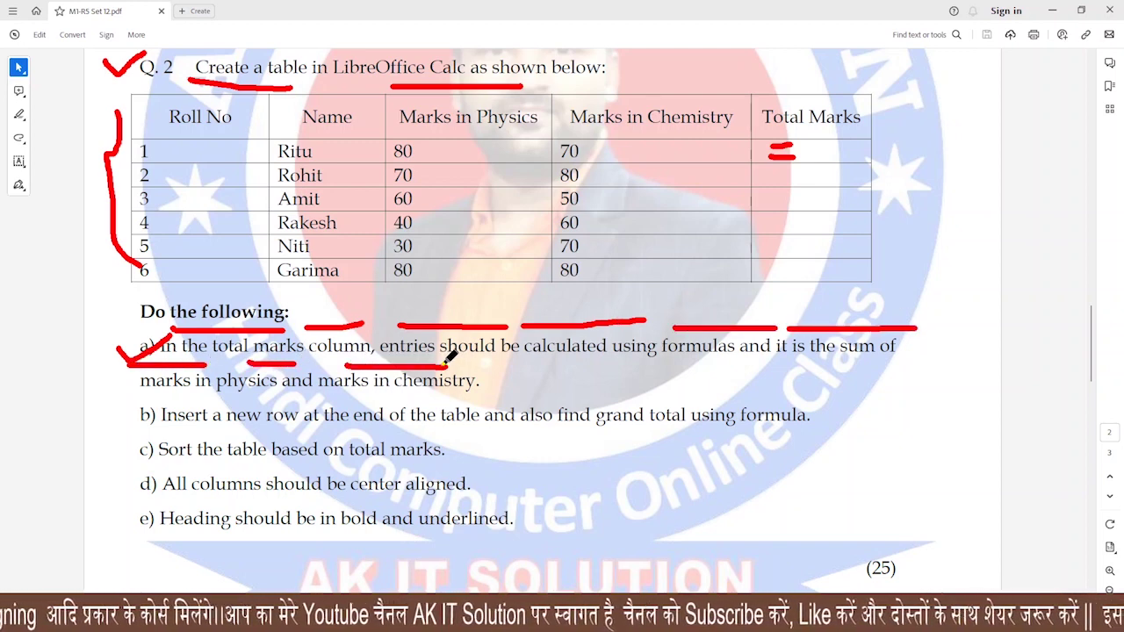
drag(464, 153, 481, 154)
click(611, 149)
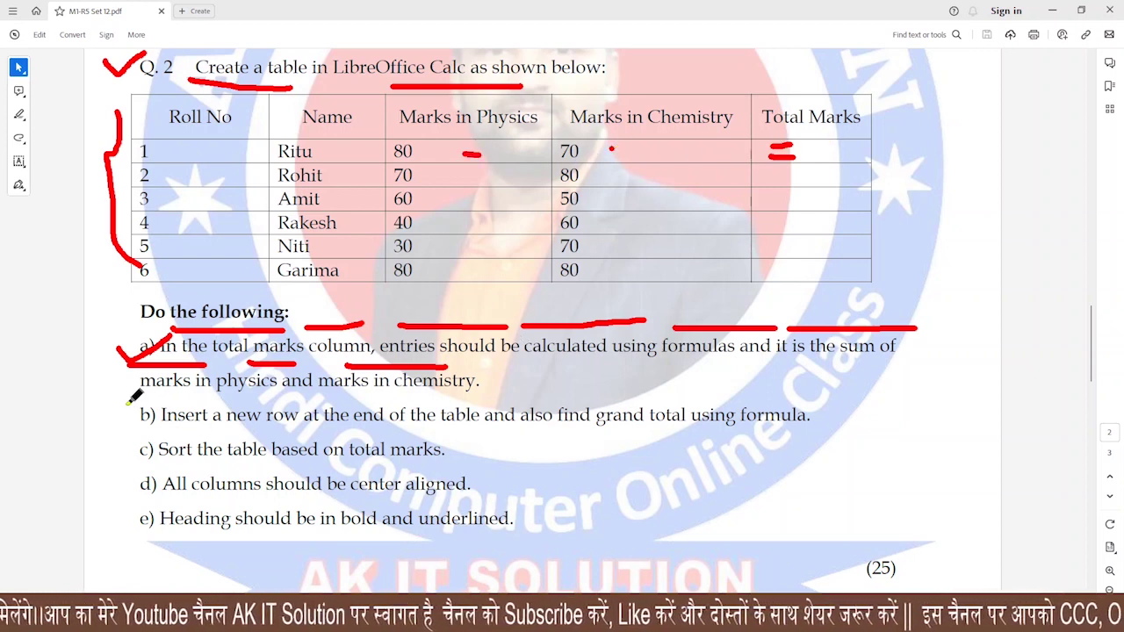
Review tasks b to e of Question 2, covering the grand total row, sorting, centre alignment and heading format
drag(124, 405, 167, 392)
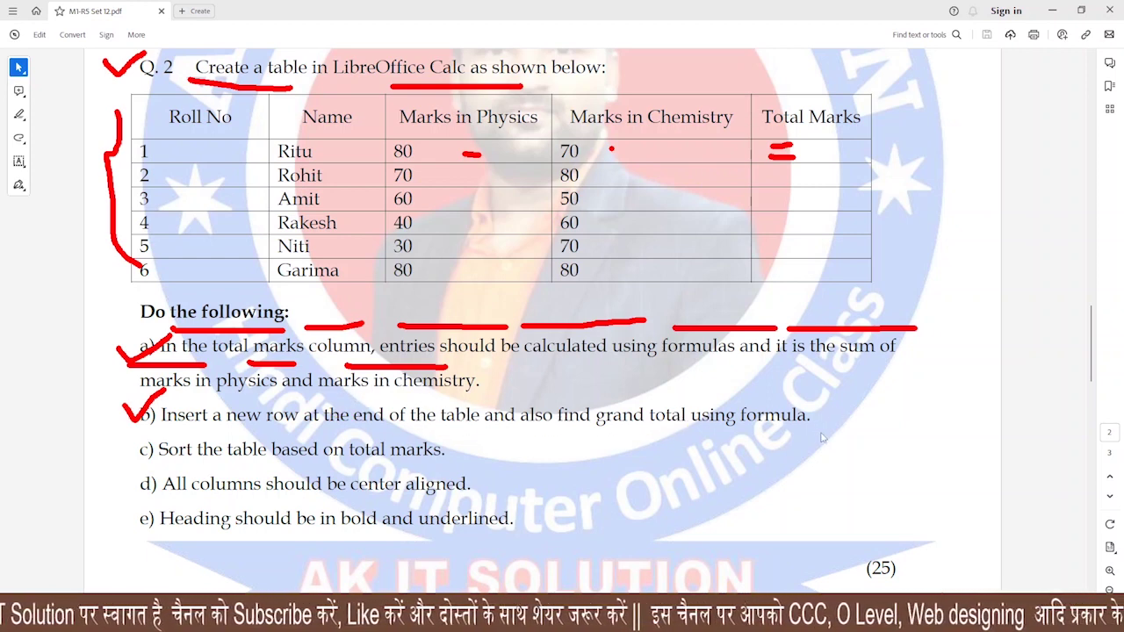
mouse_move(131, 281)
mouse_down()
mouse_move(146, 301)
mouse_move(892, 301)
mouse_move(878, 282)
mouse_up()
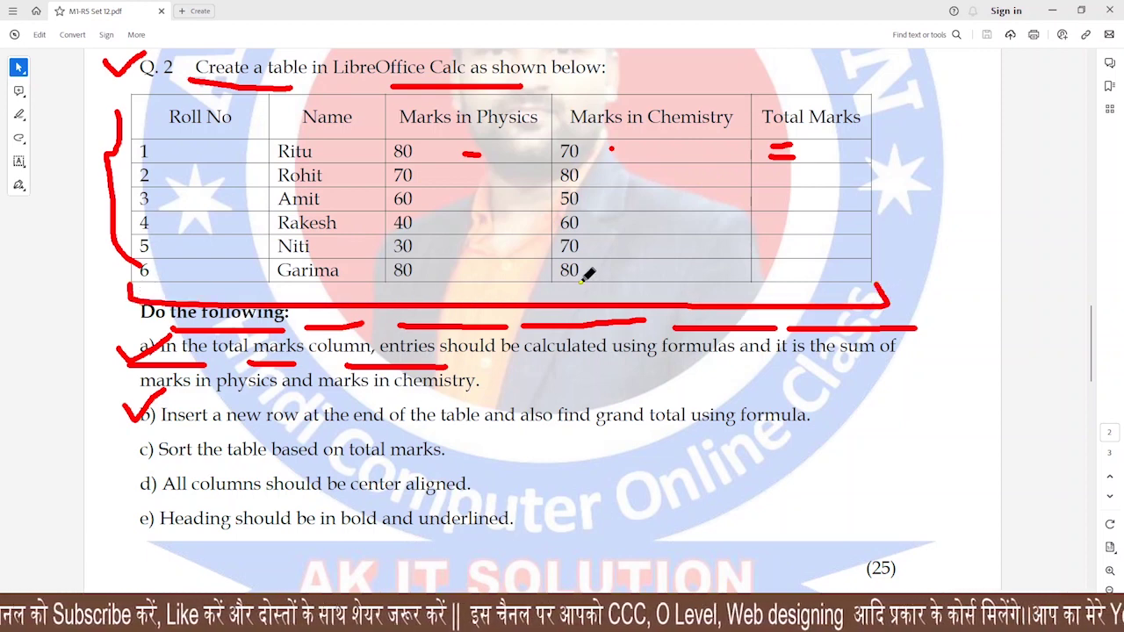
mouse_move(584, 275)
mouse_down()
mouse_move(609, 283)
mouse_move(608, 297)
mouse_up()
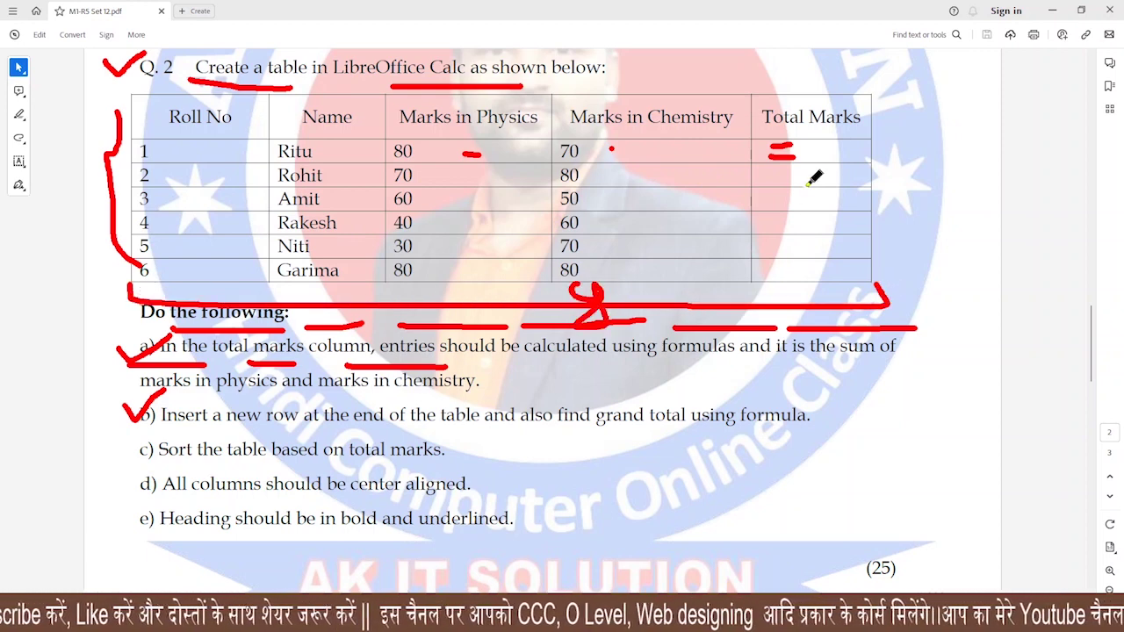
mouse_move(806, 184)
mouse_down()
mouse_move(808, 297)
mouse_move(817, 282)
mouse_up()
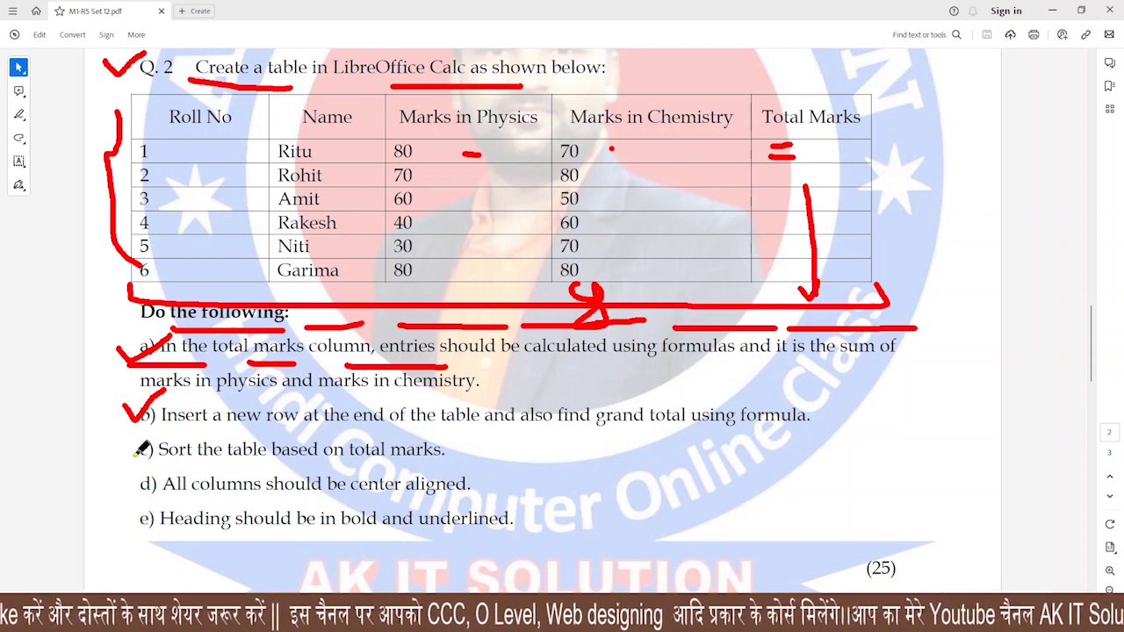
mouse_move(129, 449)
mouse_down()
mouse_move(142, 460)
mouse_move(184, 420)
mouse_up()
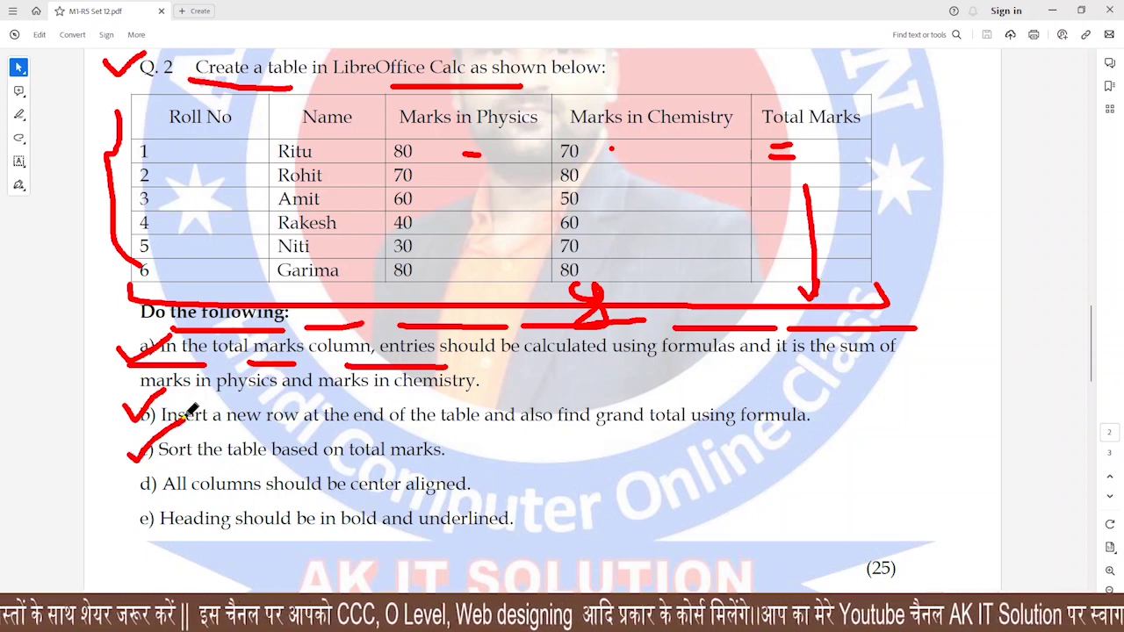
drag(115, 481, 179, 460)
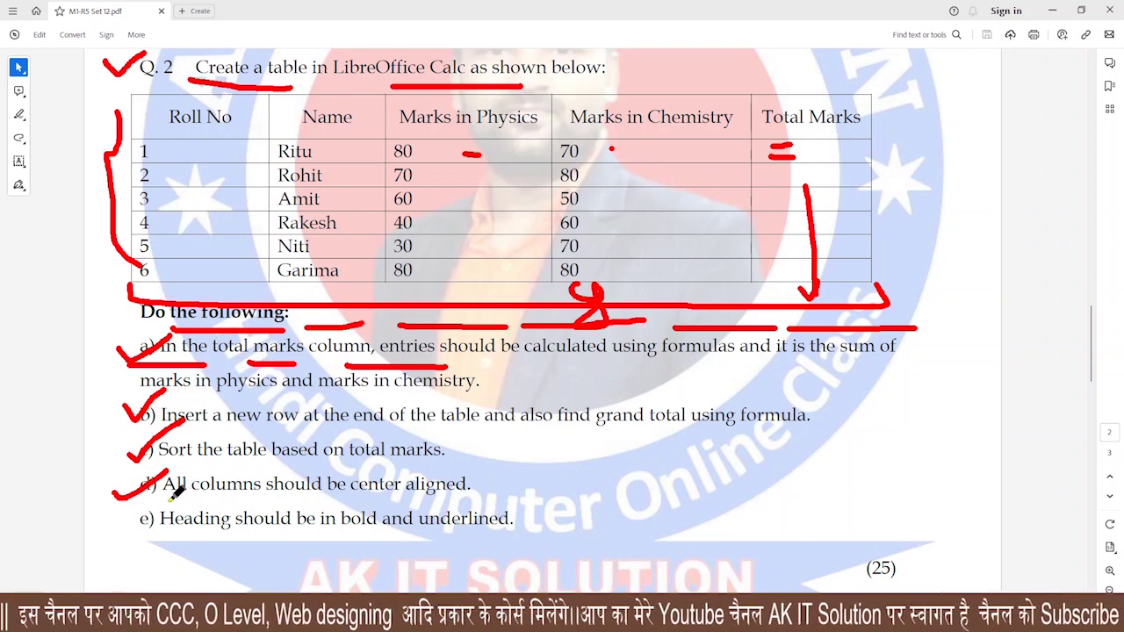
drag(167, 503, 492, 500)
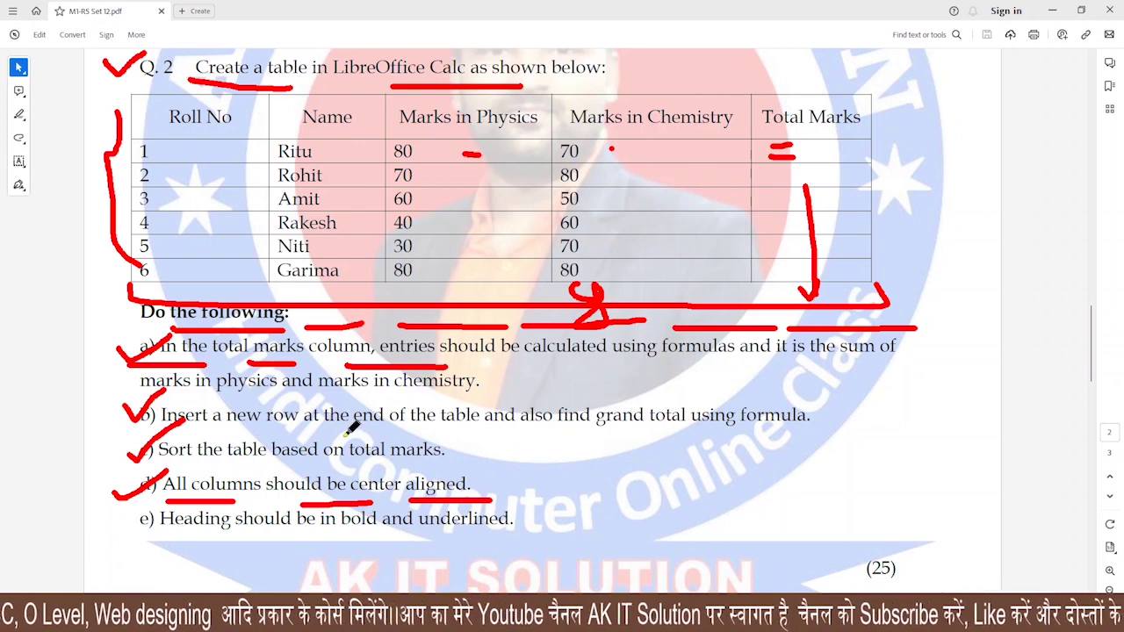
mouse_move(111, 520)
mouse_down()
mouse_move(128, 536)
mouse_move(158, 499)
mouse_up()
drag(202, 542, 568, 539)
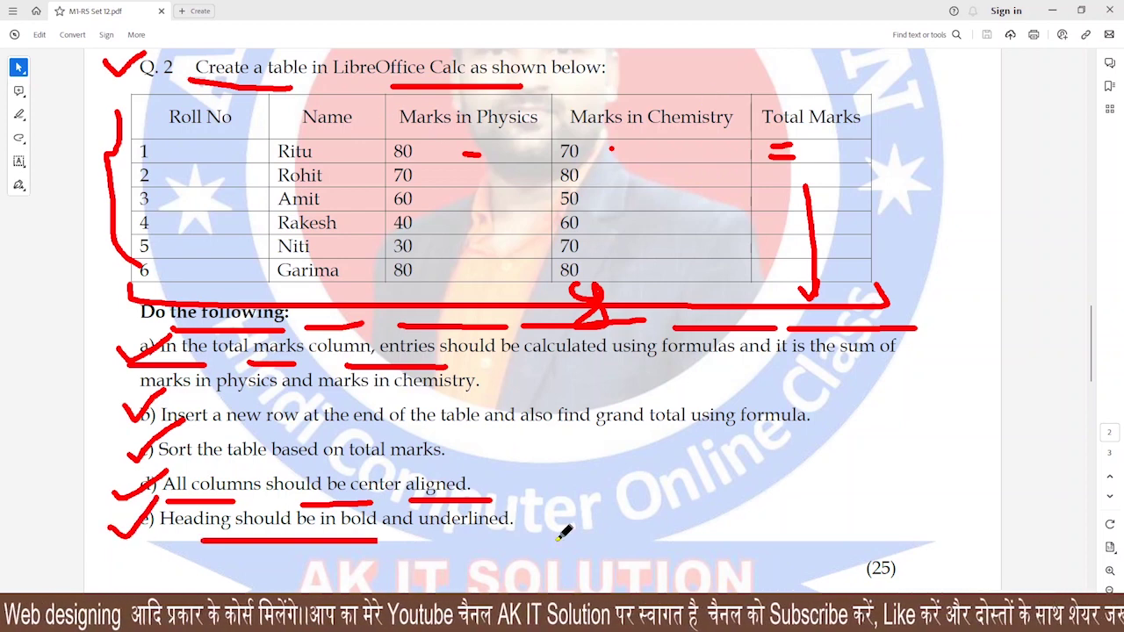
key(Escape)
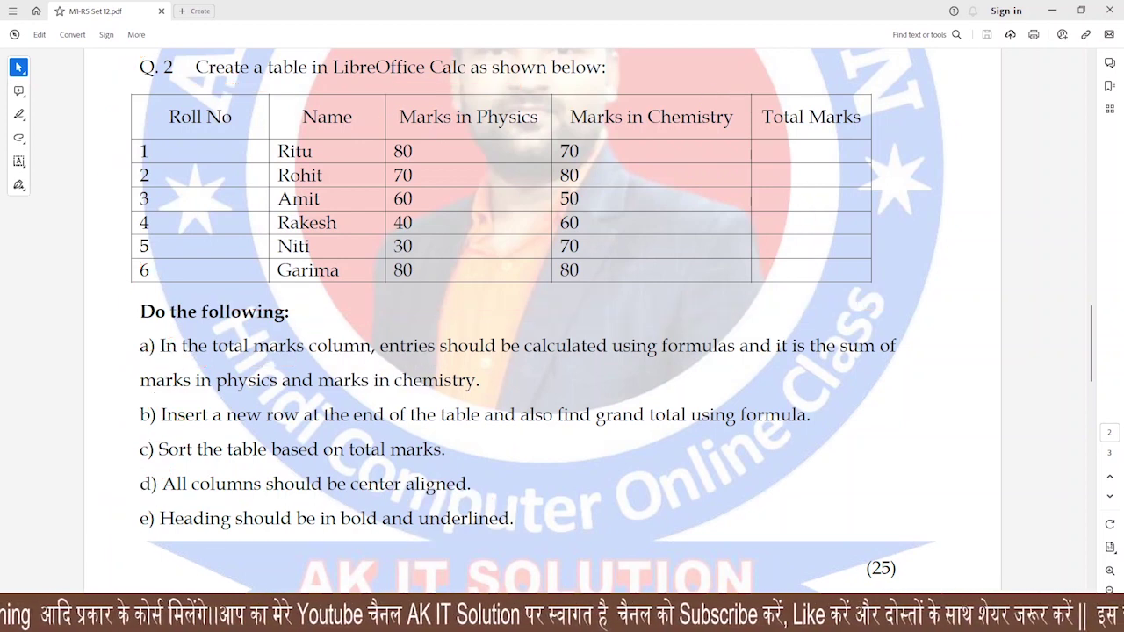
Examine Question 3 on the third page, covering its sector sales table and tasks a to d
scroll(642, 372, down, 10)
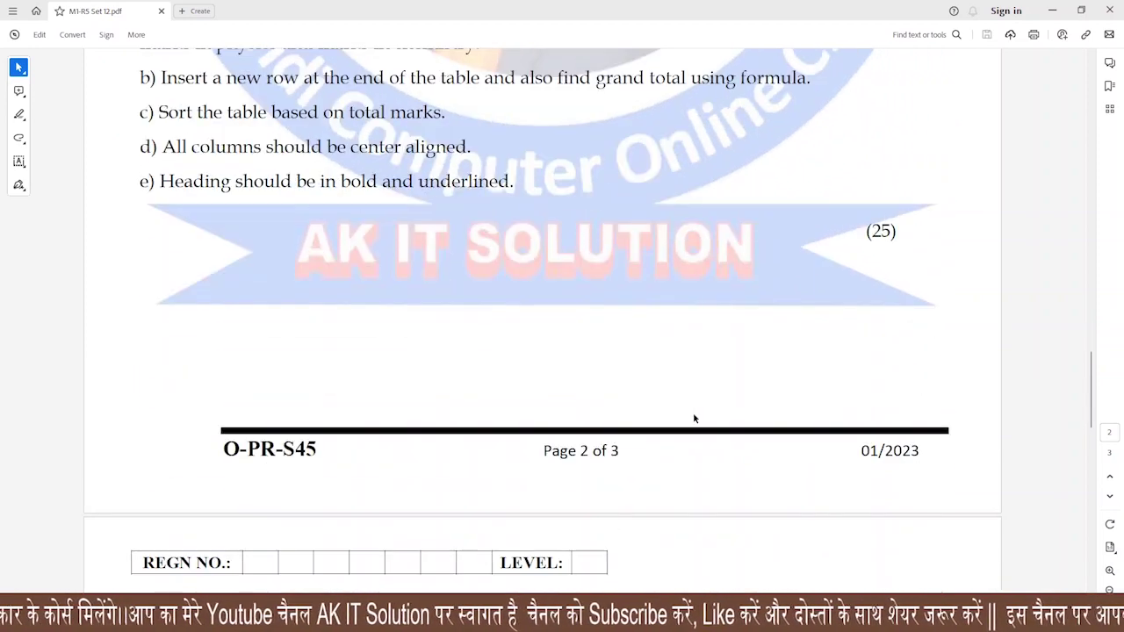
scroll(698, 418, down, 3)
scroll(783, 482, up, 1)
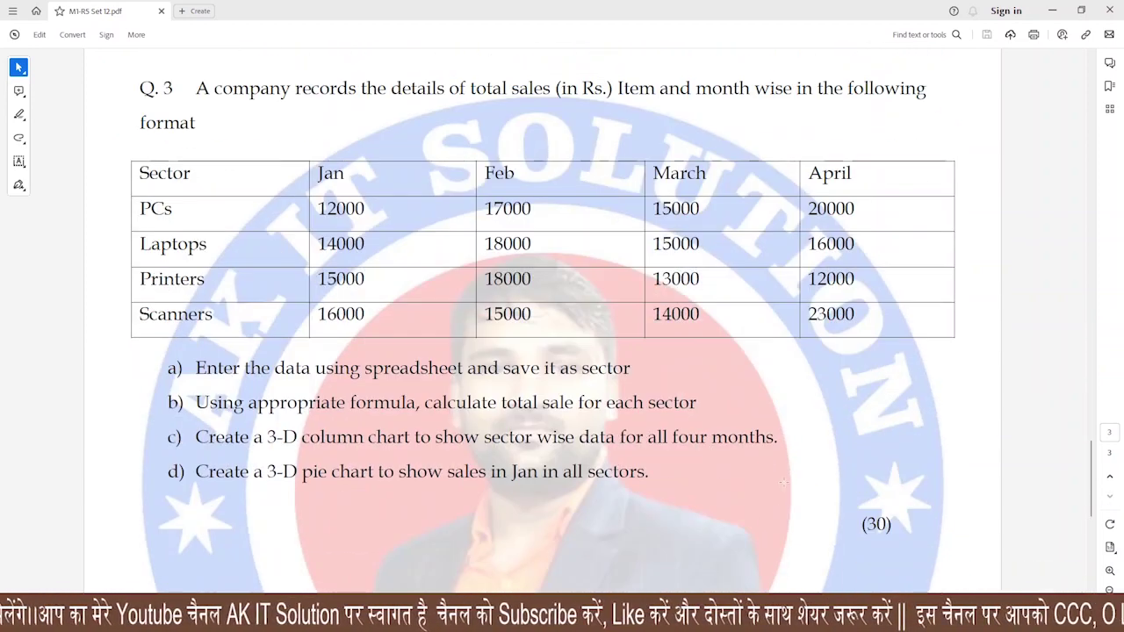
drag(121, 99, 180, 78)
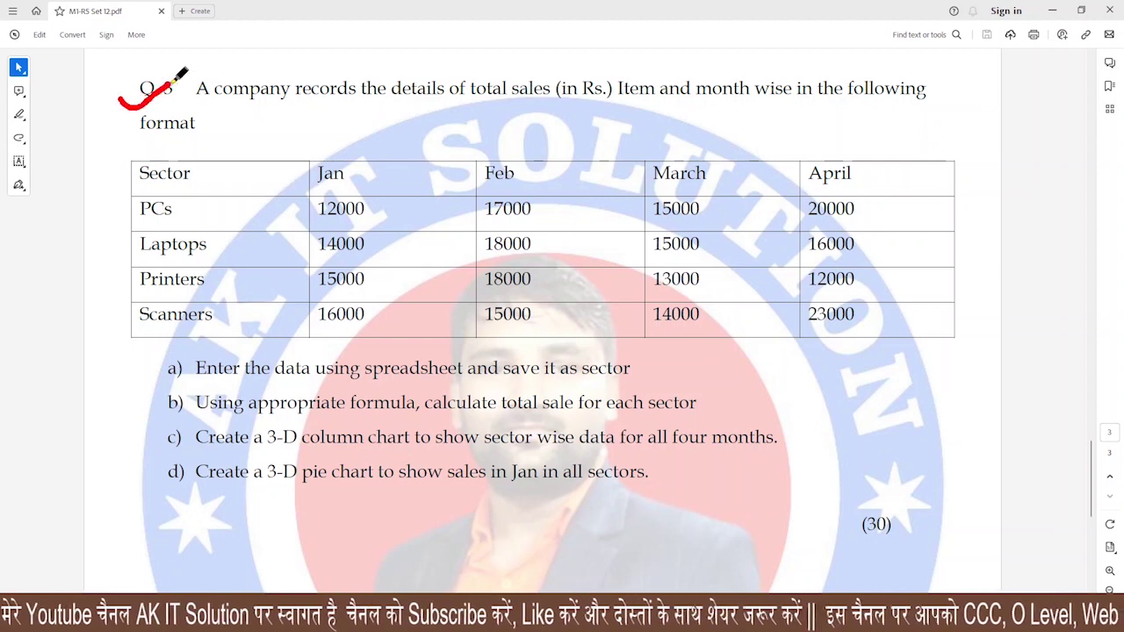
drag(247, 111, 489, 107)
mouse_move(115, 168)
mouse_down()
mouse_move(107, 237)
mouse_move(148, 399)
mouse_move(166, 403)
mouse_move(223, 524)
mouse_up()
mouse_move(724, 361)
mouse_down()
mouse_move(821, 395)
mouse_move(745, 507)
mouse_up()
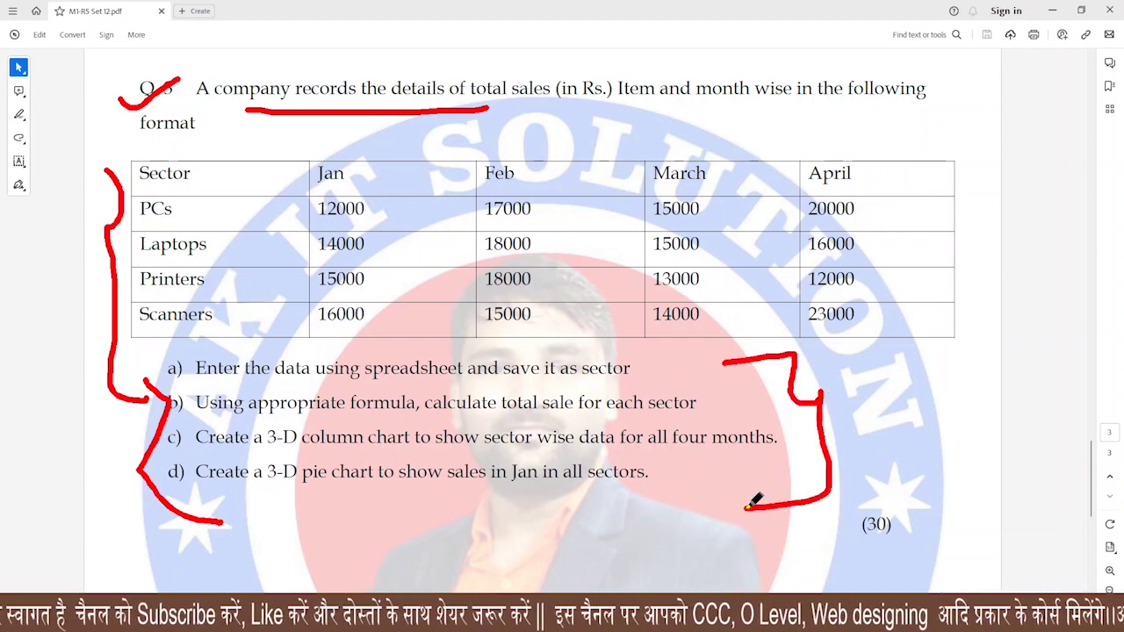
key(Escape)
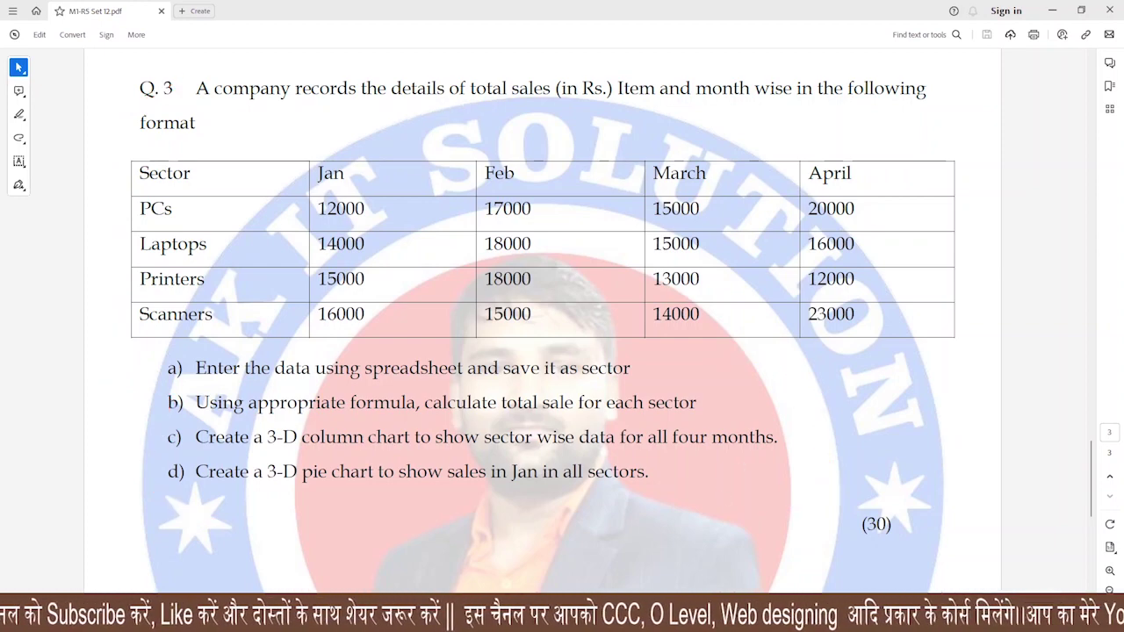
Return to Question 1 and read its mail merge task using a Calc address list and a Writer letter
scroll(844, 406, up, 10)
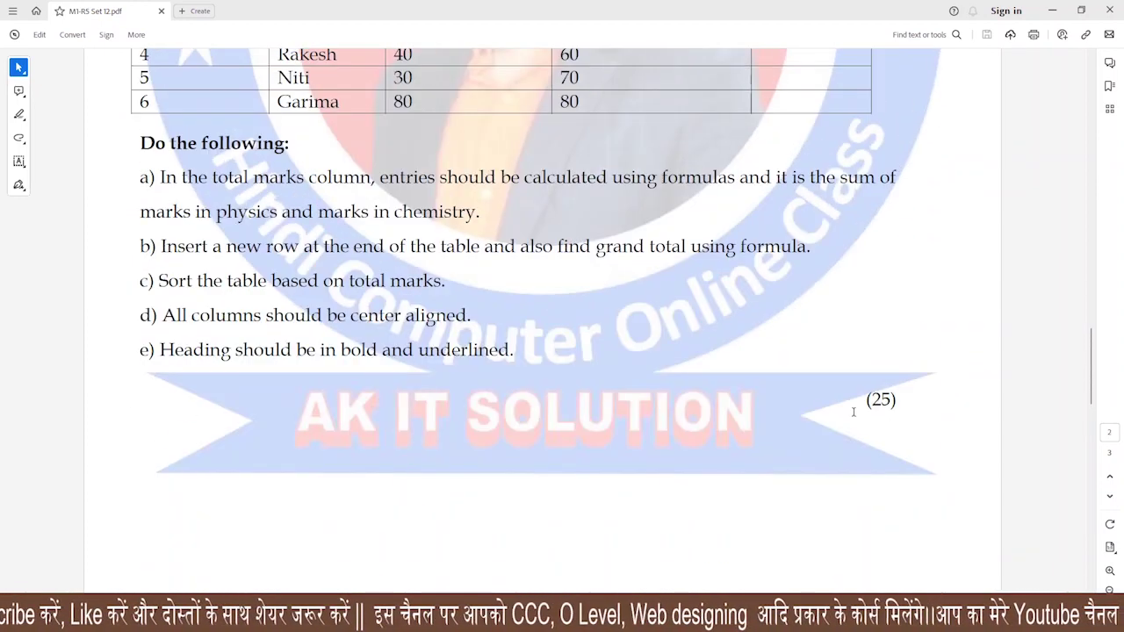
scroll(854, 412, up, 3)
scroll(869, 402, down, 1)
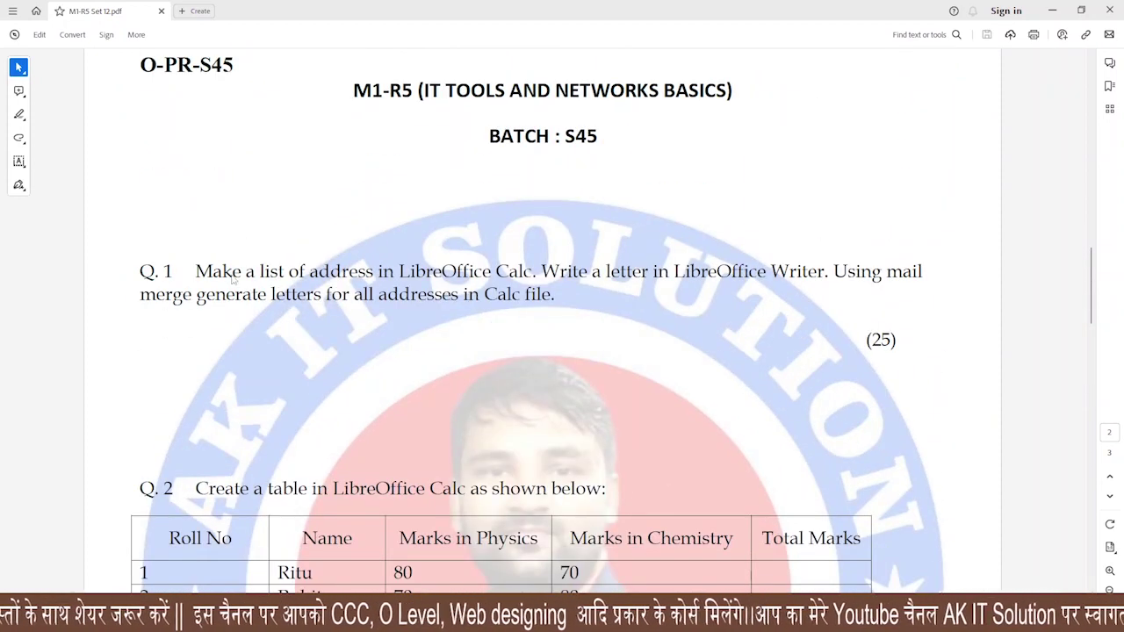
drag(116, 253, 265, 207)
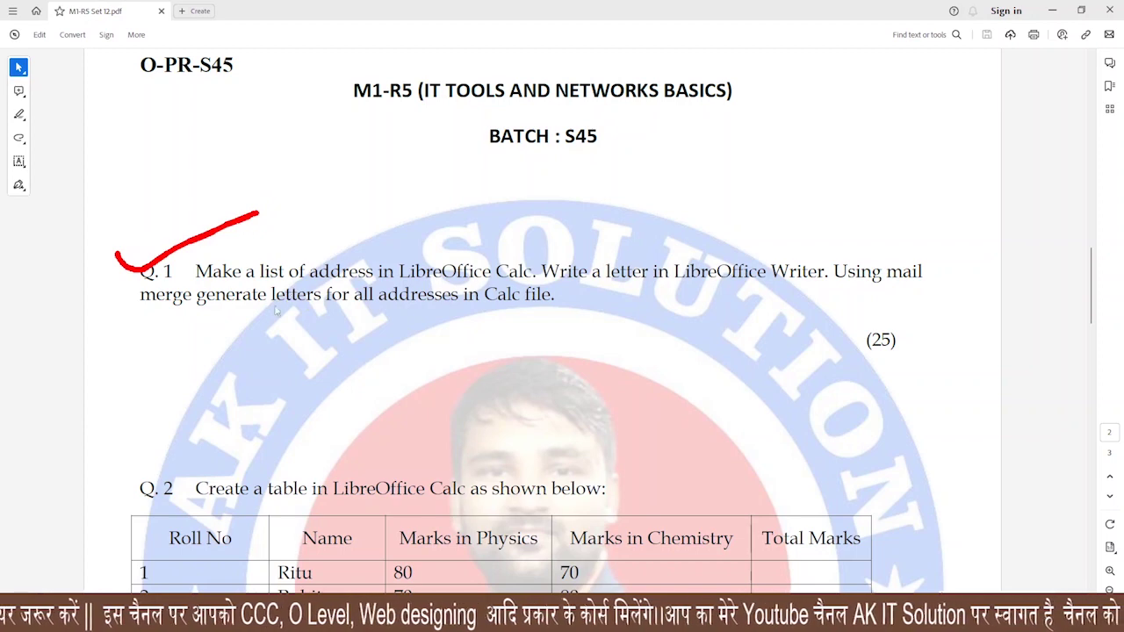
mouse_move(128, 241)
mouse_down()
mouse_move(125, 318)
mouse_move(613, 312)
mouse_move(437, 266)
mouse_move(318, 306)
mouse_move(332, 314)
mouse_up()
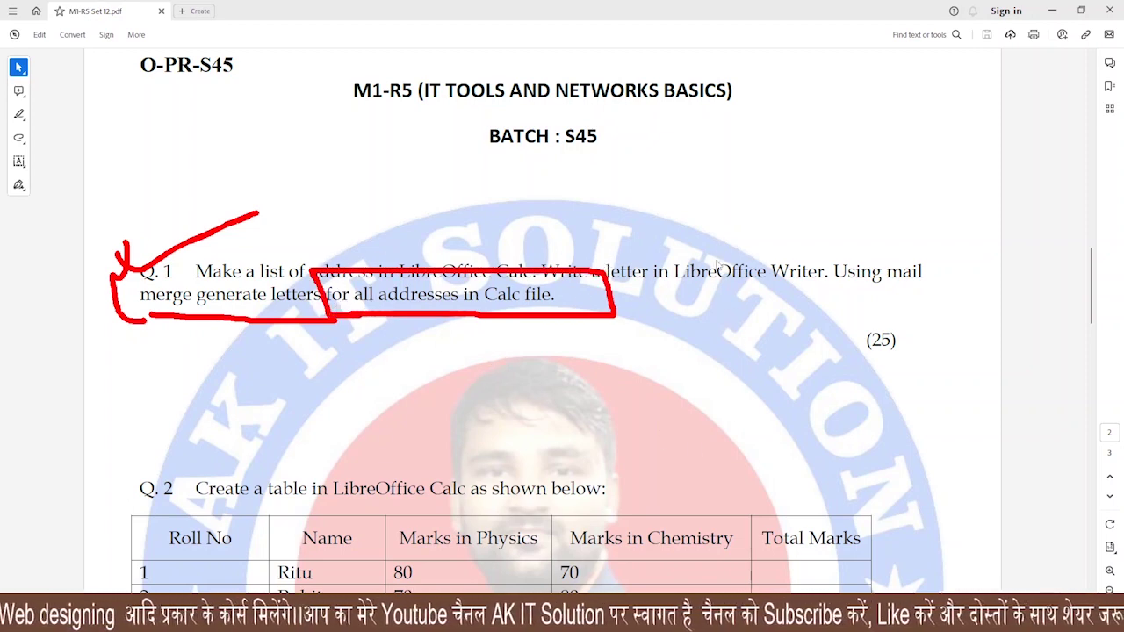
mouse_move(717, 263)
mouse_down()
mouse_move(746, 256)
mouse_move(796, 211)
mouse_up()
drag(720, 230, 798, 173)
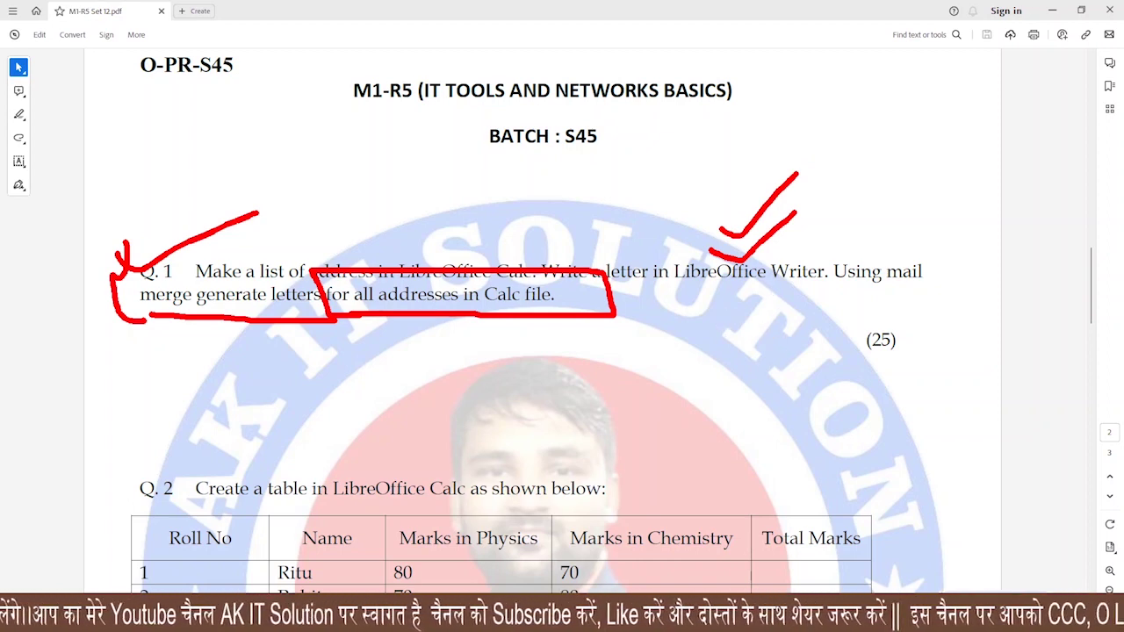
key(Escape)
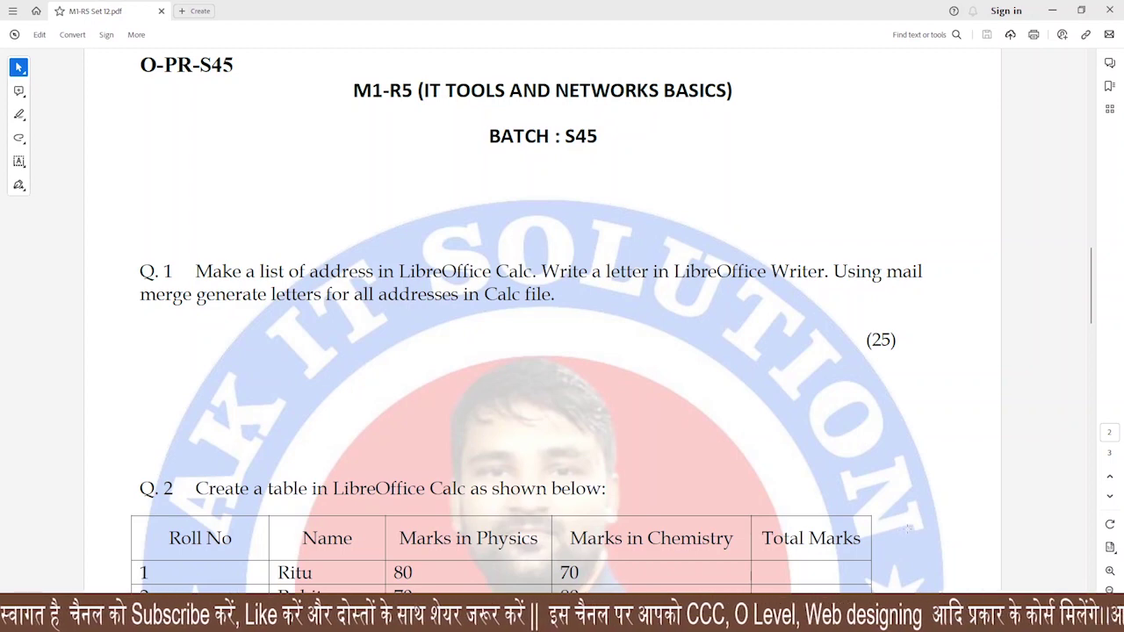
Go back to Question 2 and recheck its marks table along with tasks a and b
scroll(909, 527, down, 5)
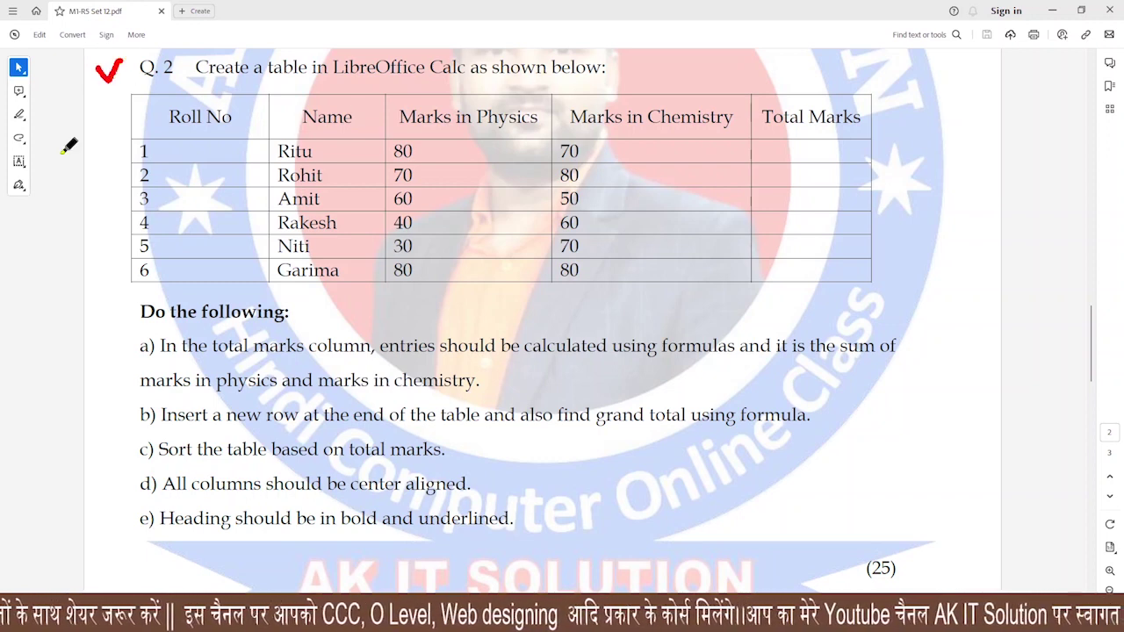
mouse_move(107, 104)
mouse_down()
mouse_move(107, 165)
mouse_move(140, 293)
mouse_up()
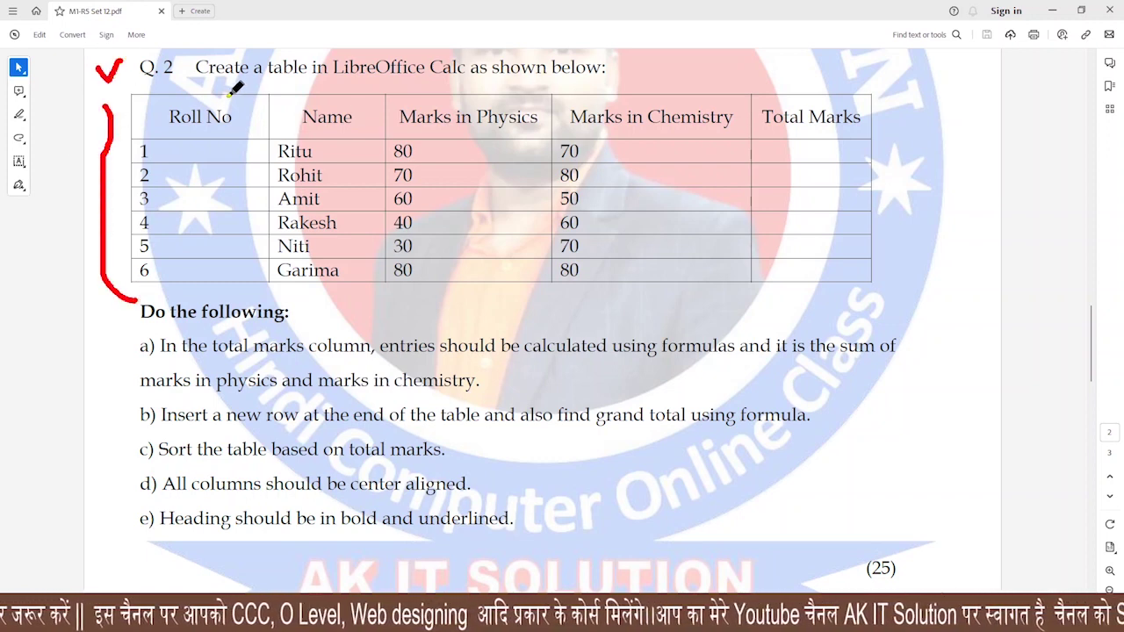
mouse_move(250, 81)
mouse_down()
mouse_move(885, 88)
mouse_move(900, 282)
mouse_move(276, 292)
mouse_move(160, 268)
mouse_move(117, 105)
mouse_up()
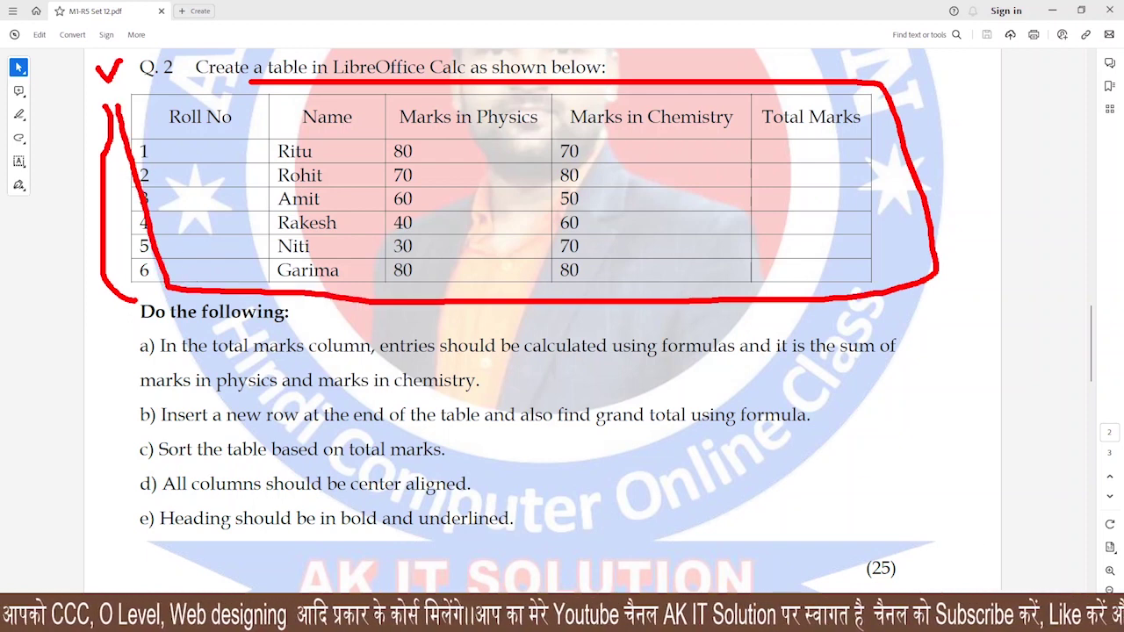
key(Escape)
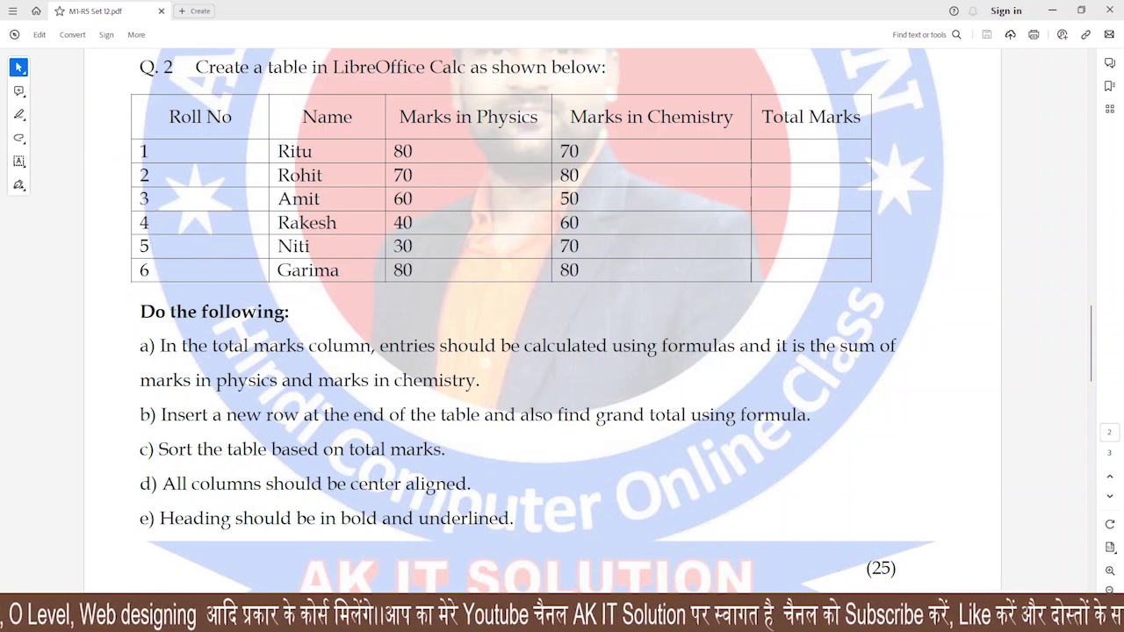
drag(86, 358, 139, 342)
mouse_move(104, 420)
mouse_down()
mouse_move(121, 425)
mouse_move(150, 401)
mouse_up()
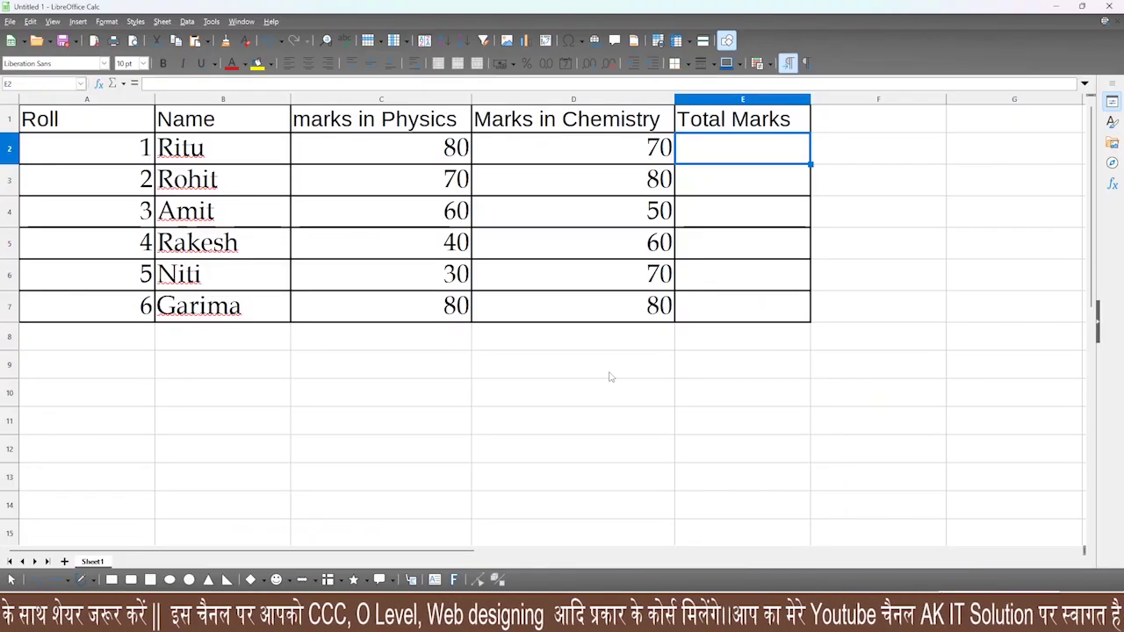
Switch to the LibreOffice Calc sheet containing the Question 2 marks table and enlarge the table for viewing
scroll(580, 384, up, 2)
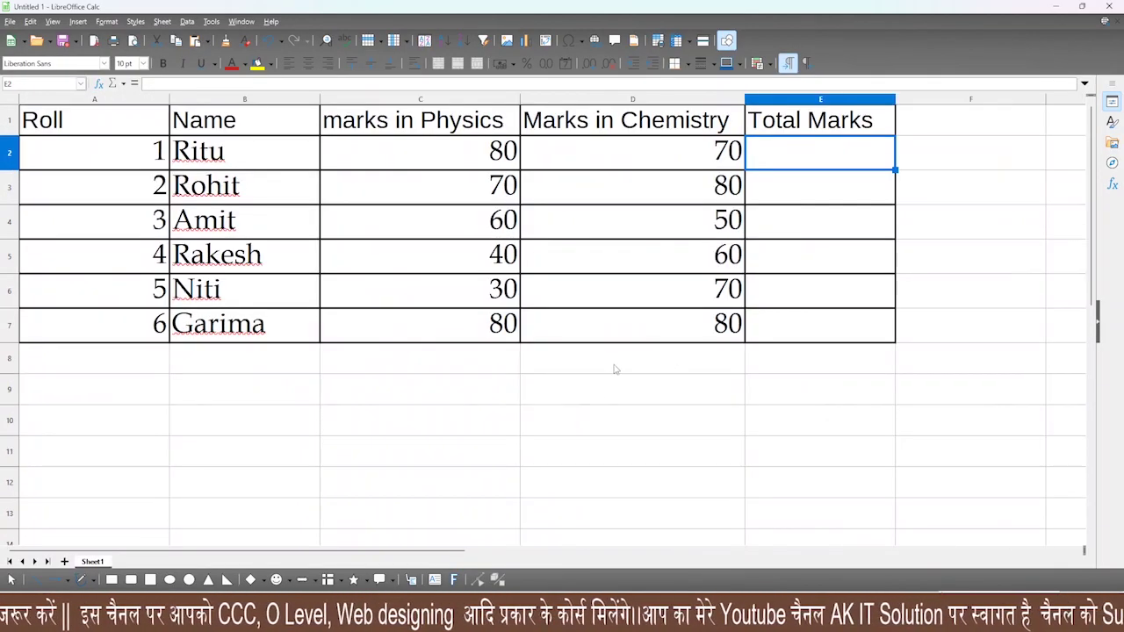
scroll(615, 369, up, 1)
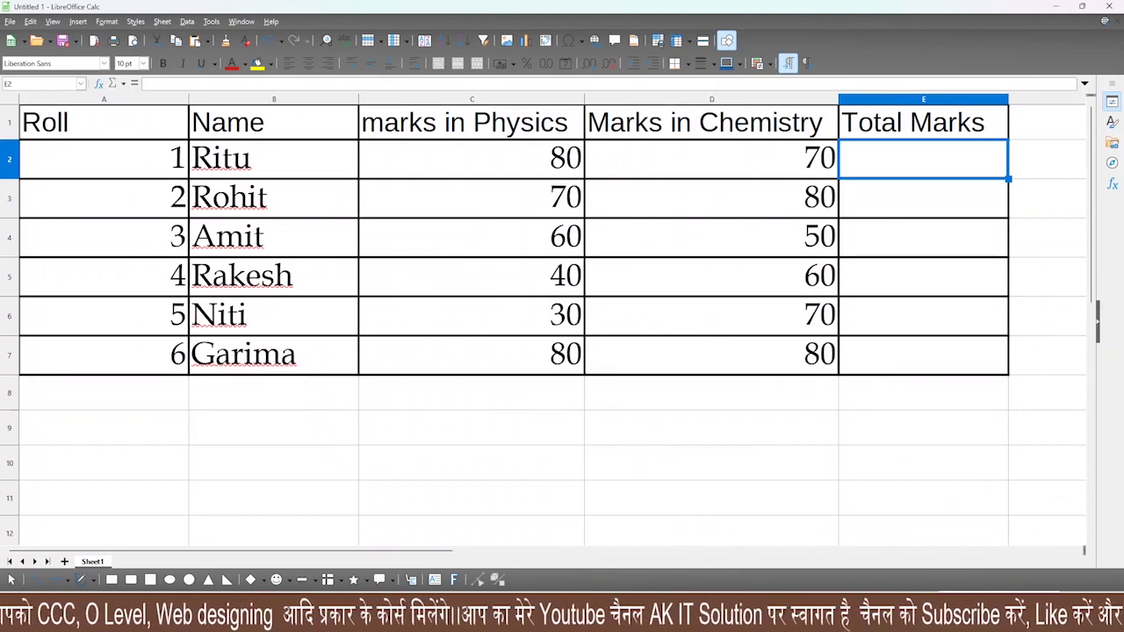
Switch to the exam PDF and review Question 2's task a on calculating the total marks column with formulas
key(alt+Tab)
click(773, 475)
scroll(773, 475, down, 2)
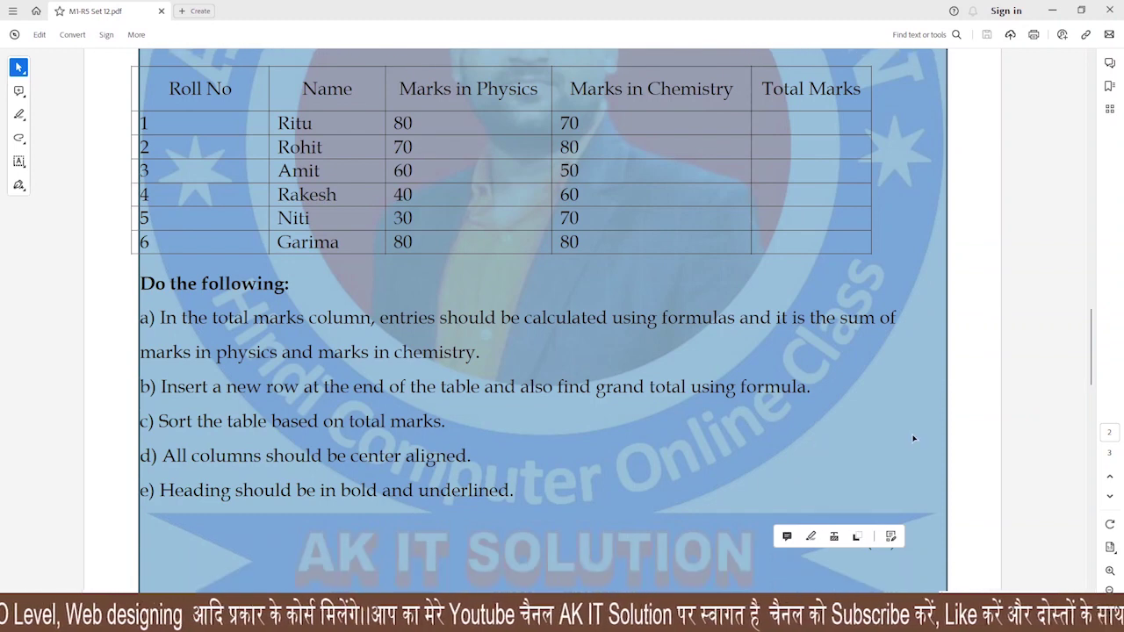
scroll(678, 436, down, 1)
scroll(679, 437, down, 1)
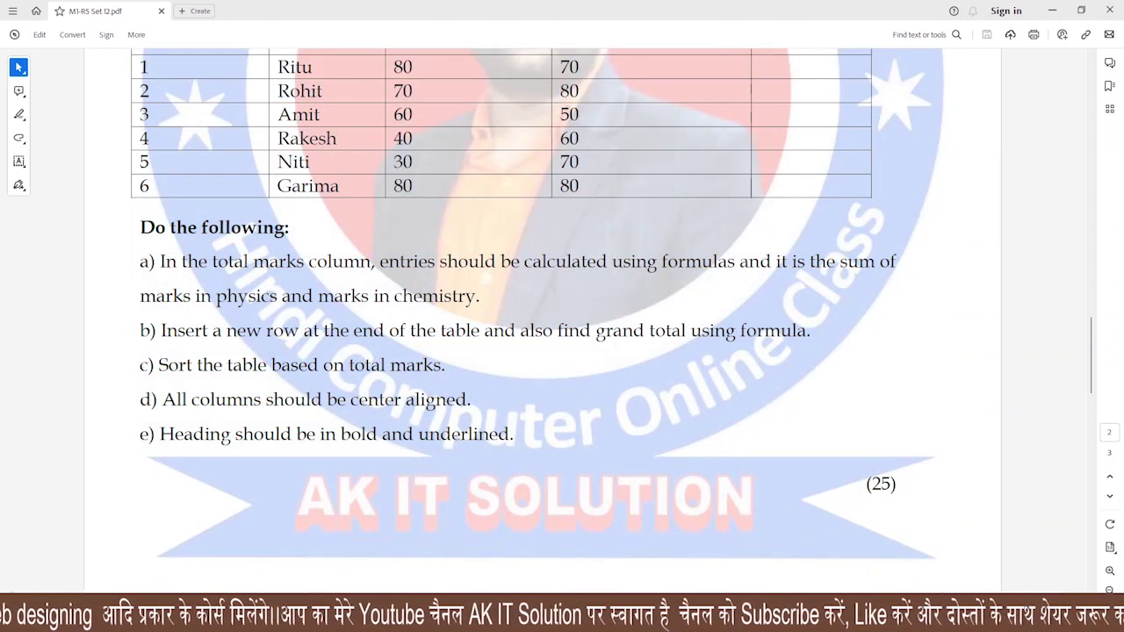
mouse_move(120, 258)
mouse_down()
mouse_move(131, 266)
mouse_move(171, 233)
mouse_up()
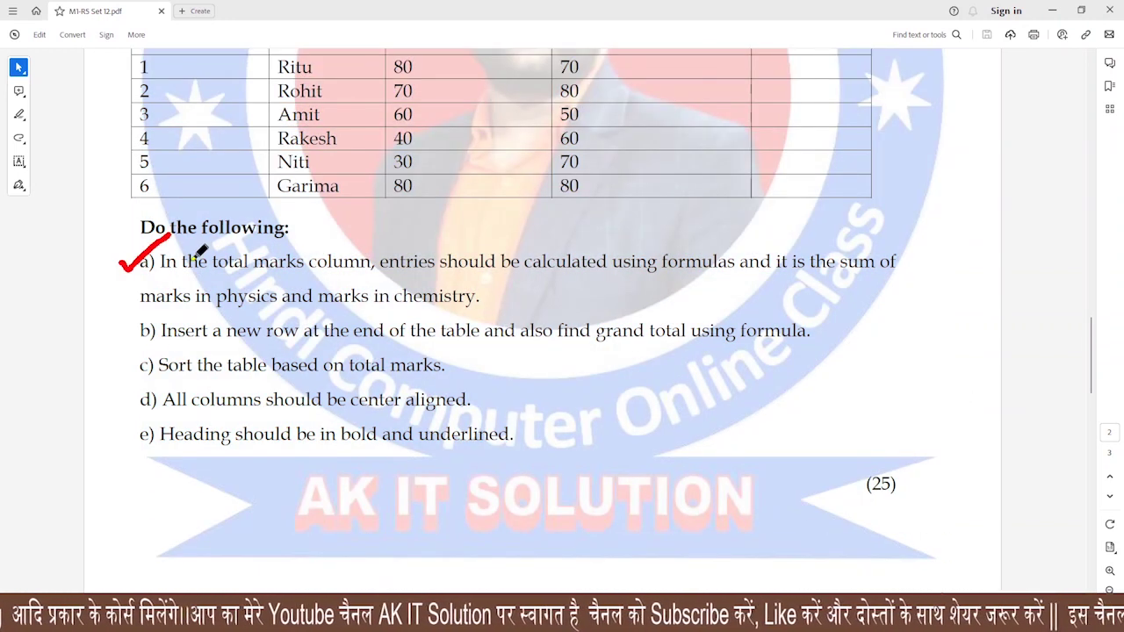
drag(163, 277, 546, 279)
drag(751, 274, 903, 272)
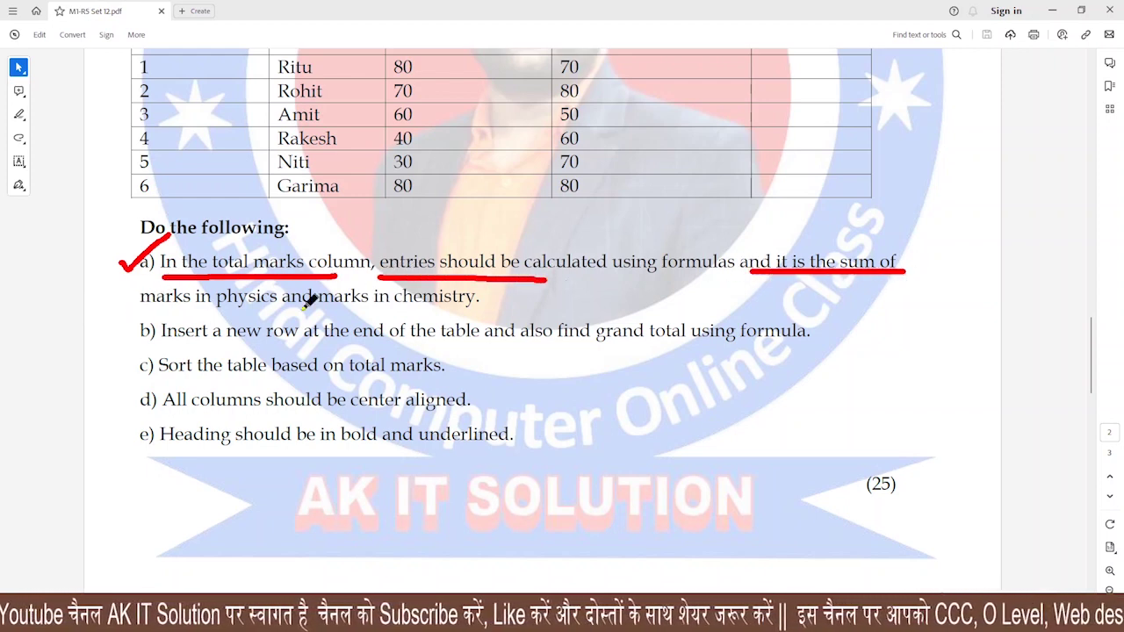
drag(209, 318, 425, 309)
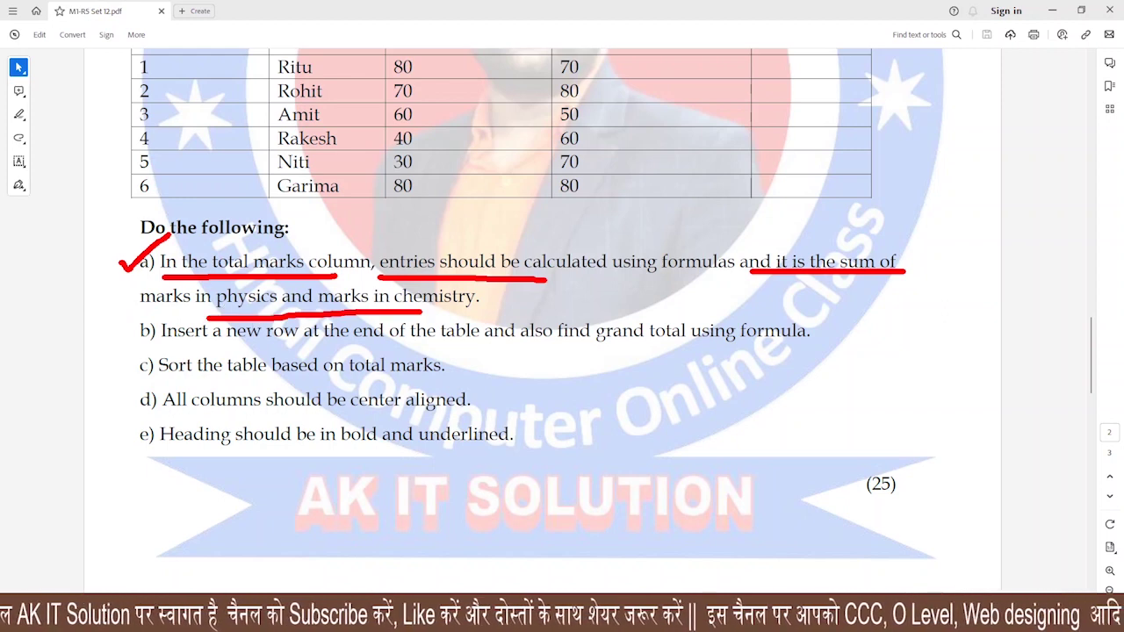
key(Escape)
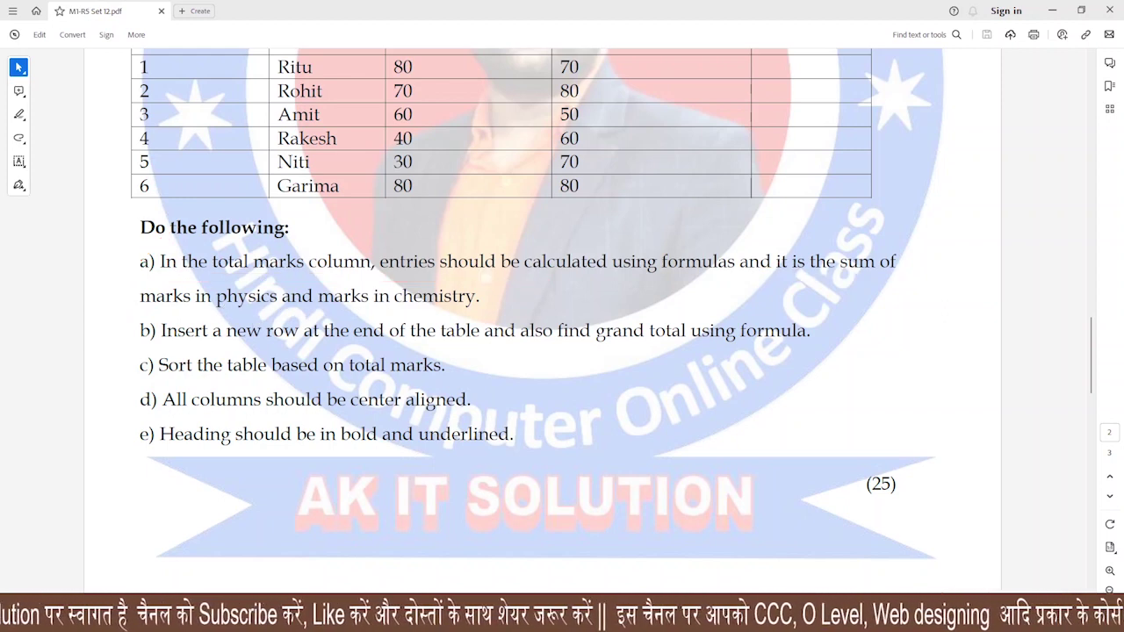
Return to the LibreOffice Calc sheet and enter a SUM formula over C2:D2 in the first Total Marks cell, E2
key(alt+Tab)
text(=)
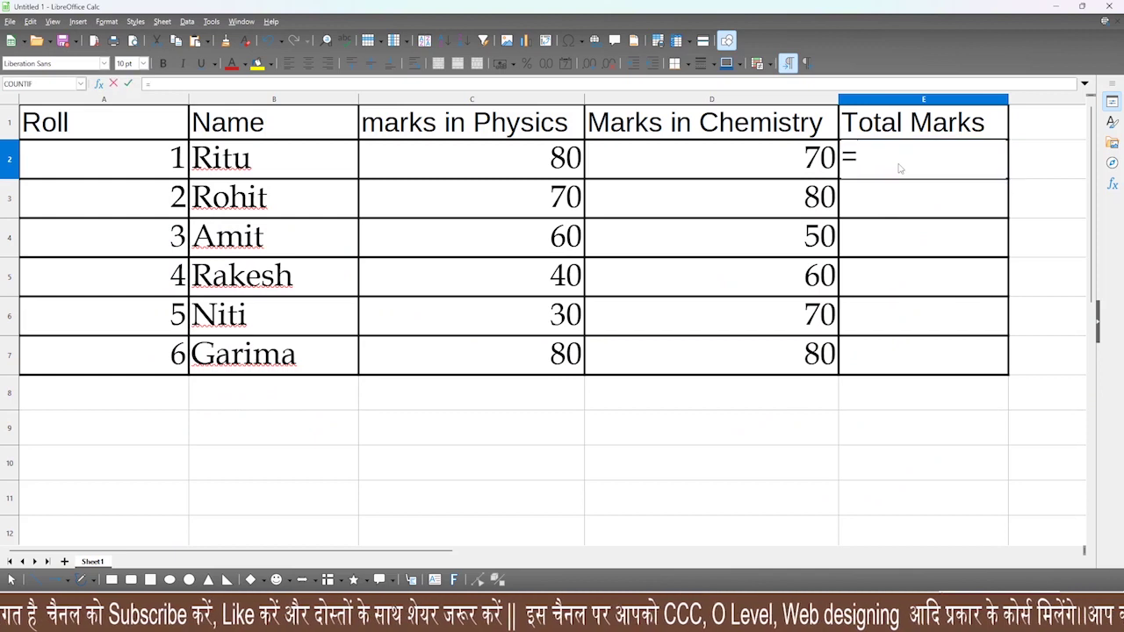
text(sum()
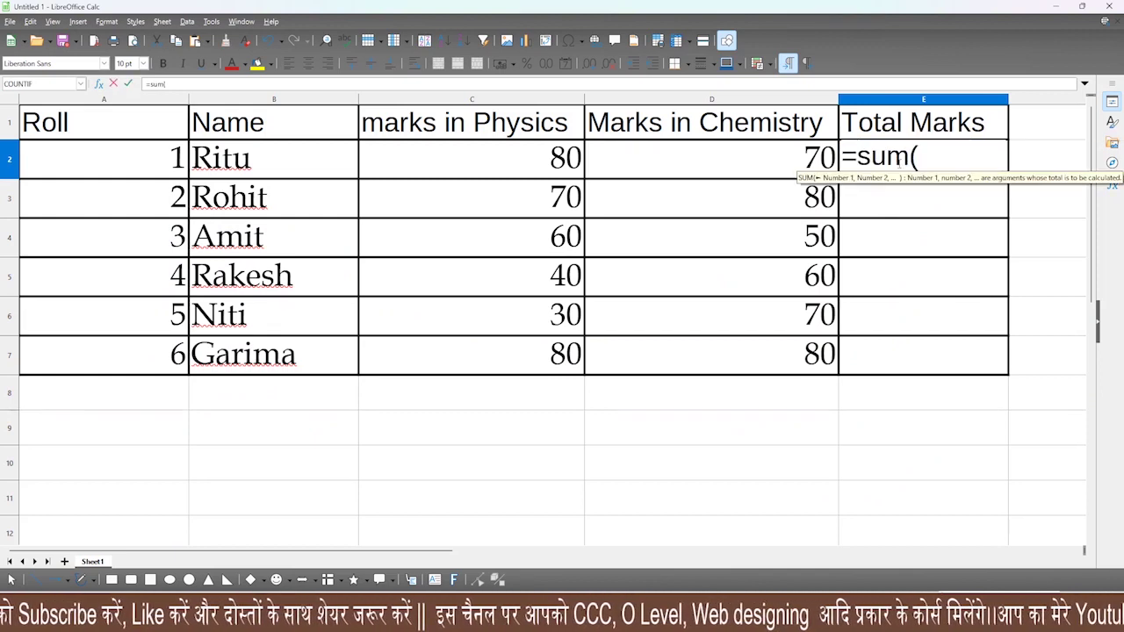
click(470, 163)
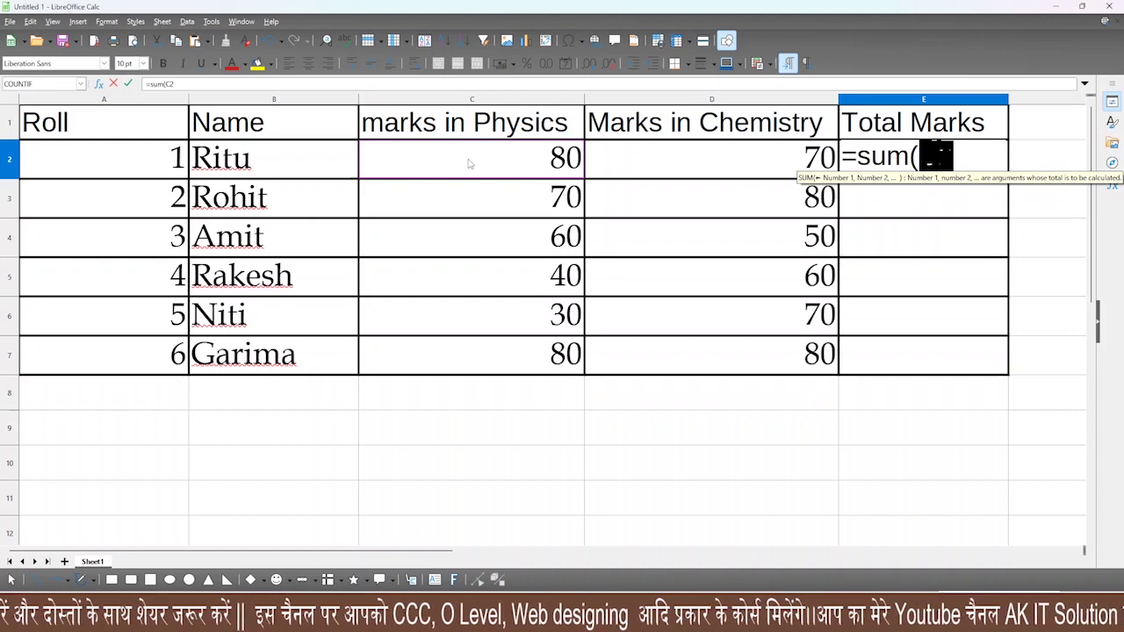
key(shift+Right)
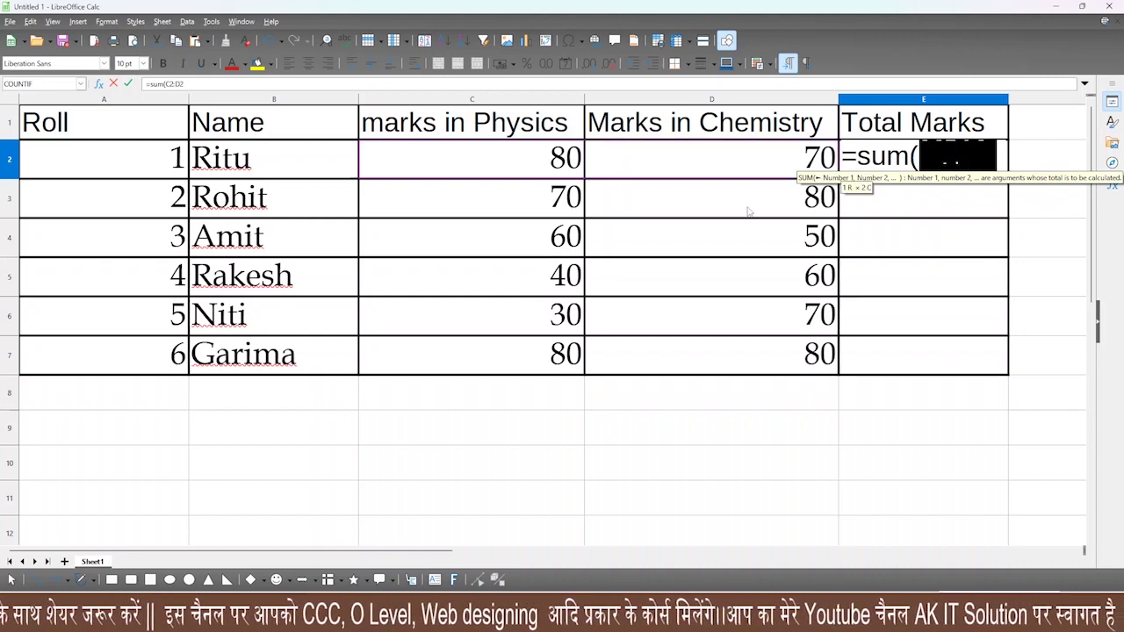
key(Return)
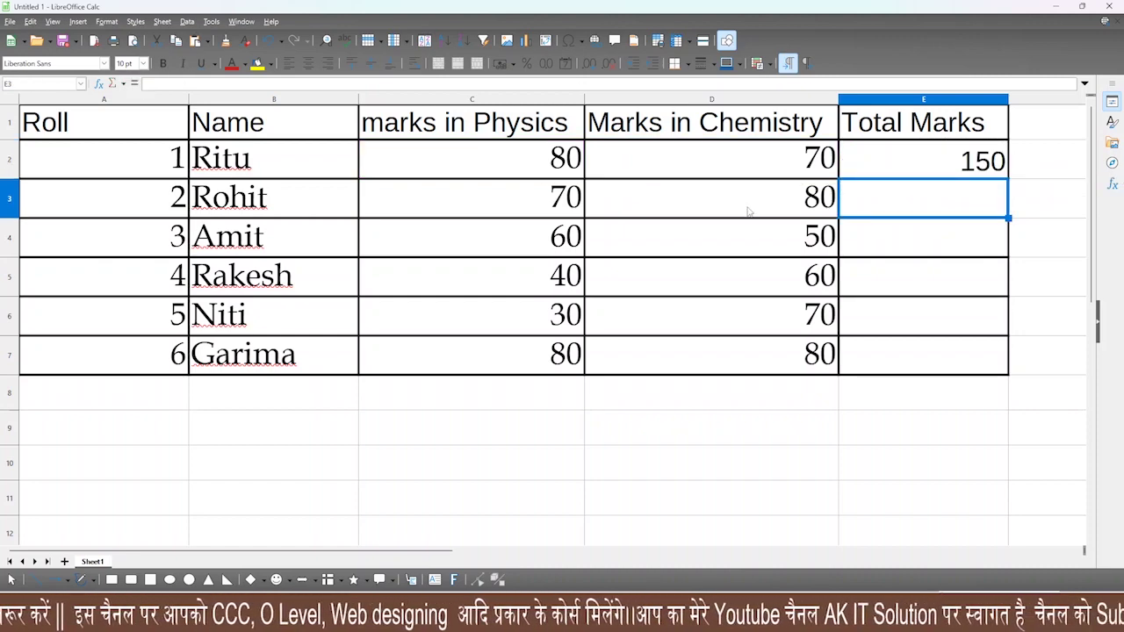
Fill the Total Marks formula from E2 down through E7 for the remaining students
click(951, 165)
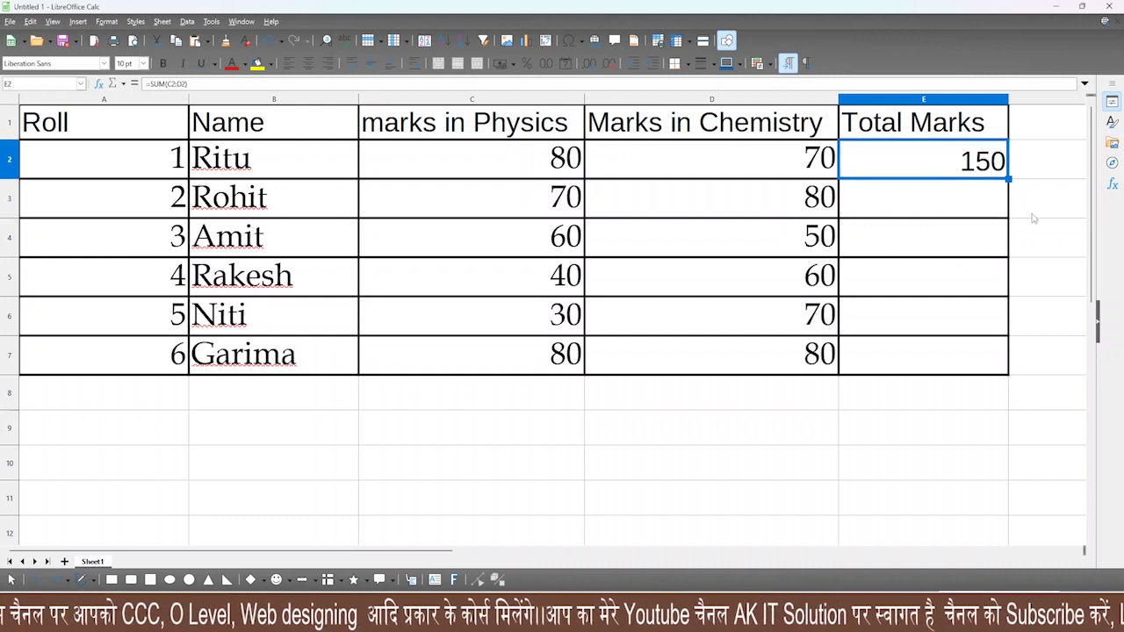
drag(1008, 178, 996, 372)
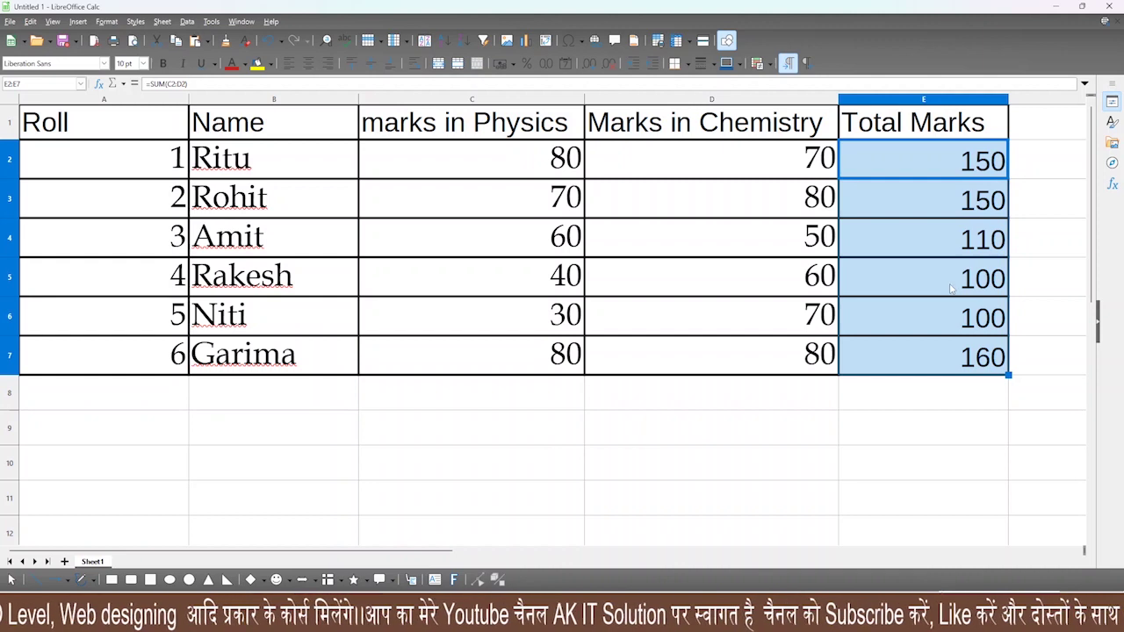
click(397, 395)
click(444, 349)
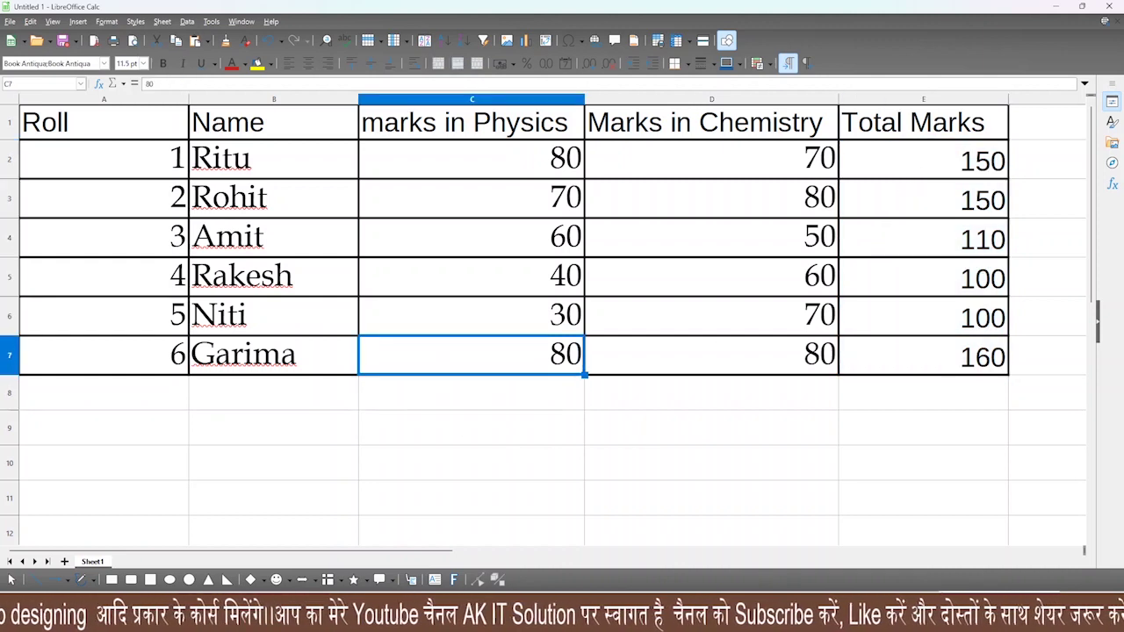
Switch to the exam PDF and review task b on inserting a last row and finding the grand total
key(alt+Tab)
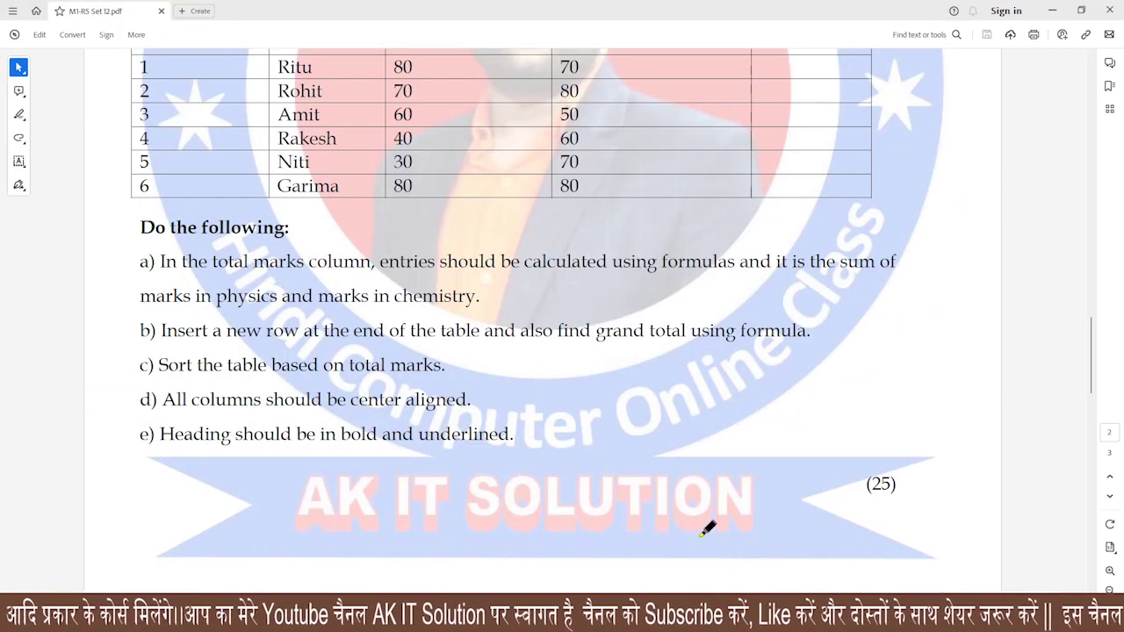
mouse_move(98, 333)
mouse_down()
mouse_move(175, 313)
mouse_move(213, 343)
mouse_move(822, 351)
mouse_up()
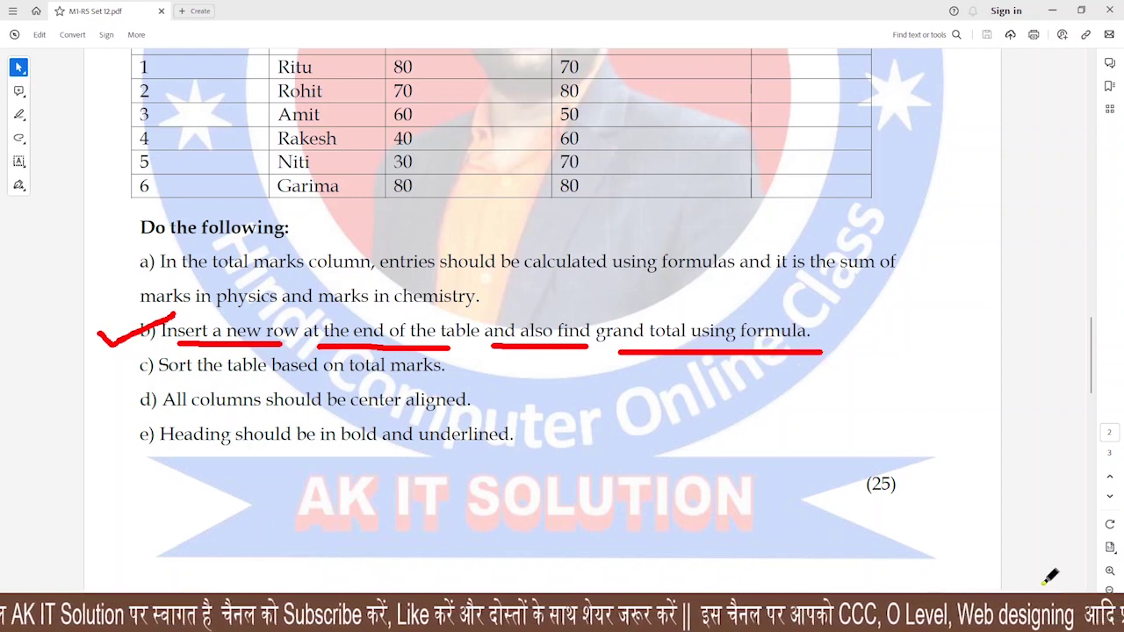
key(Escape)
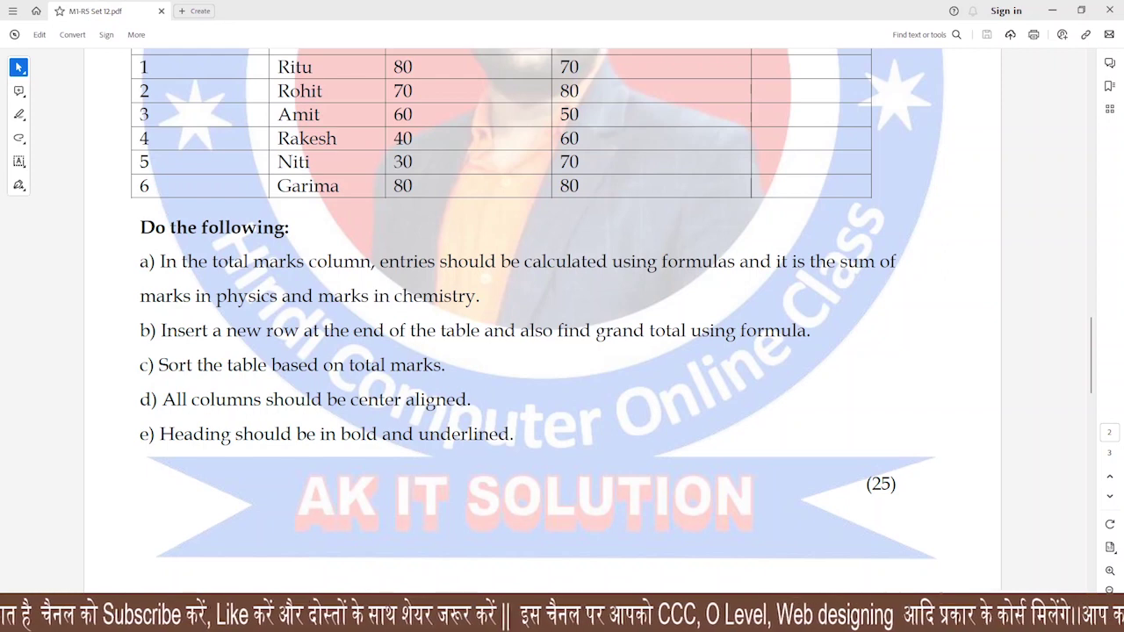
Switch back to the LibreOffice Calc sheet and insert a new row below row 7, the table's last row
key(alt+Tab)
click(627, 356)
click(264, 356)
click(444, 360)
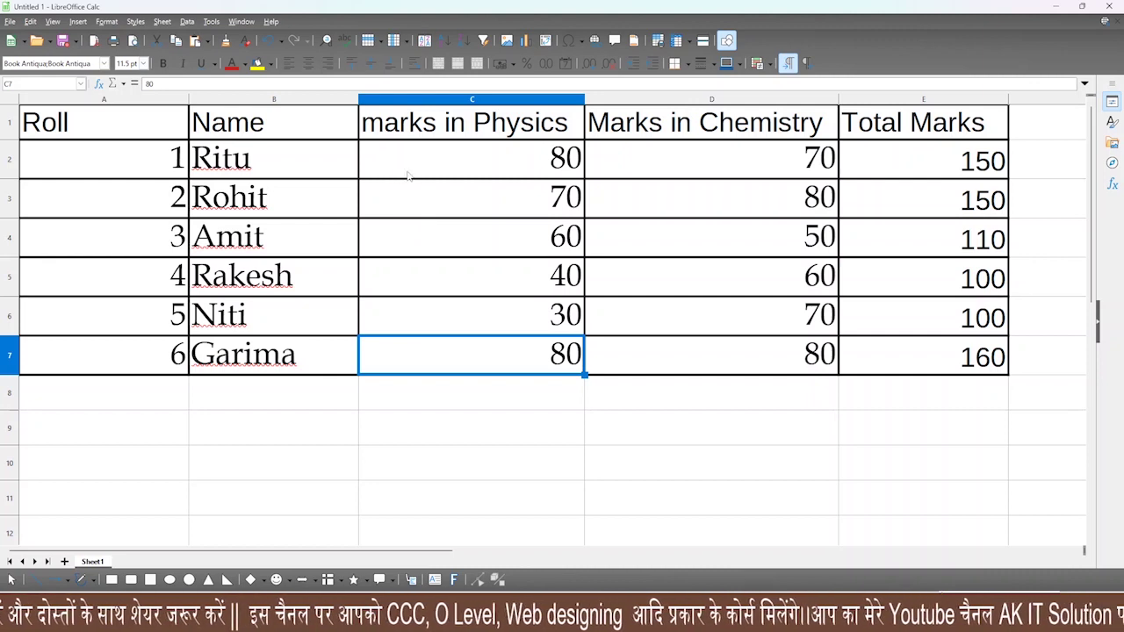
click(162, 22)
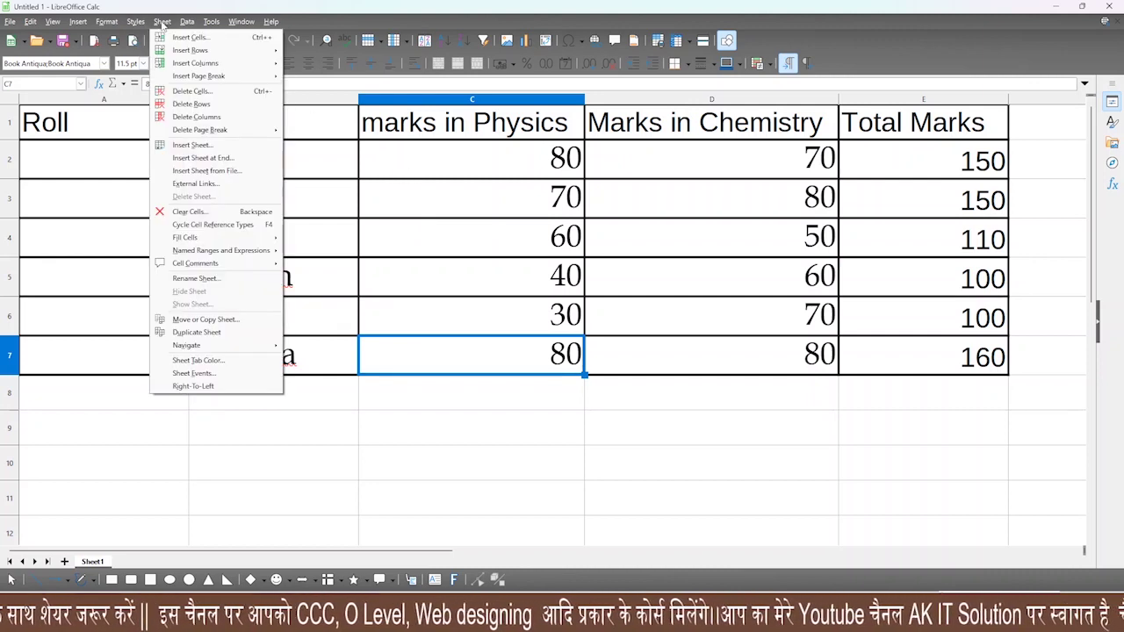
mouse_move(208, 52)
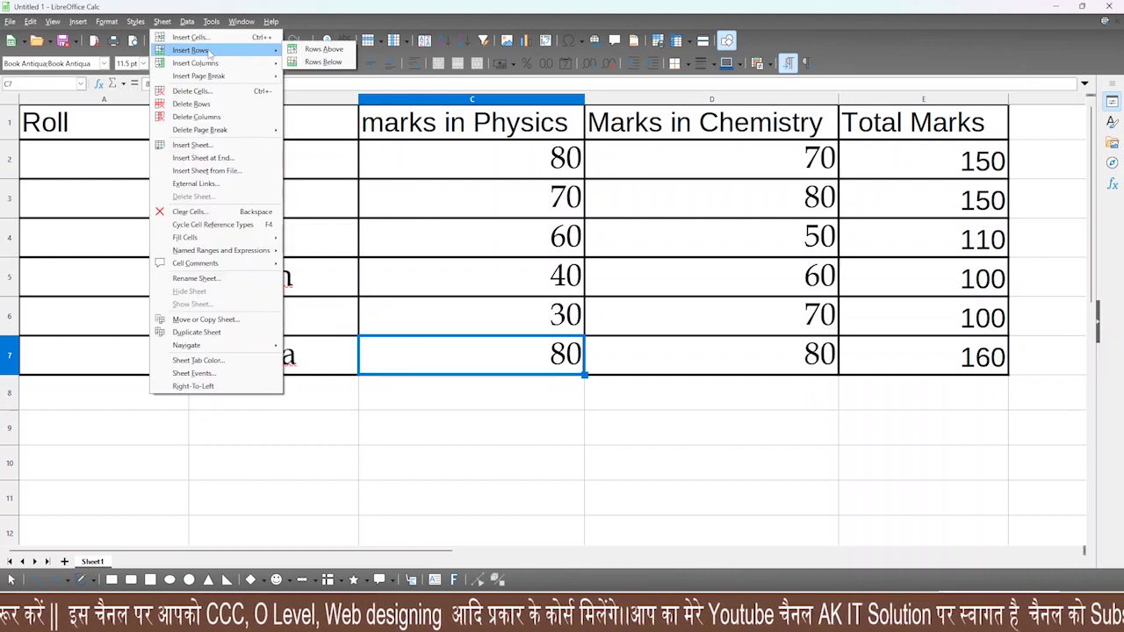
click(329, 62)
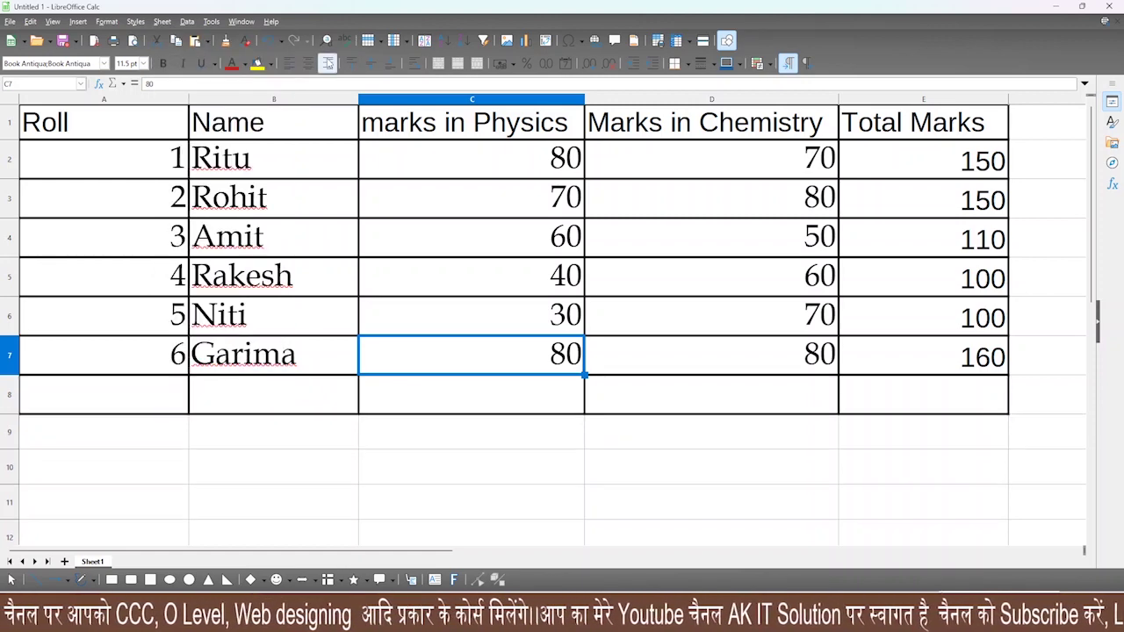
Enter the label "Grand Total" in D8 and a SUM formula over E2:E7 in E8
click(157, 400)
click(305, 401)
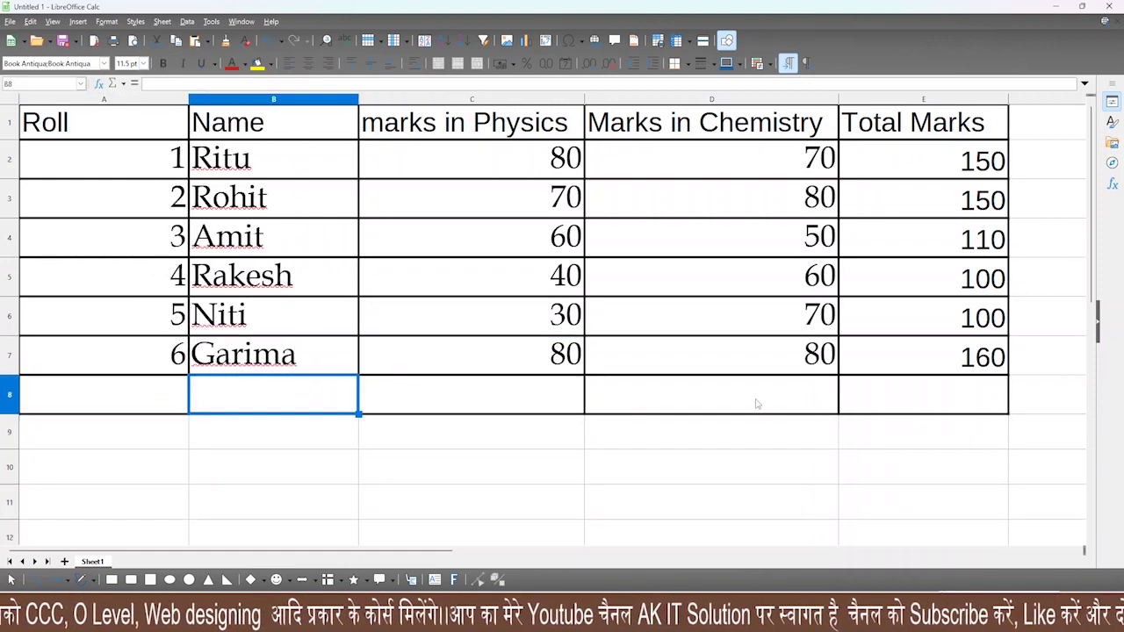
click(711, 400)
text(Grand To)
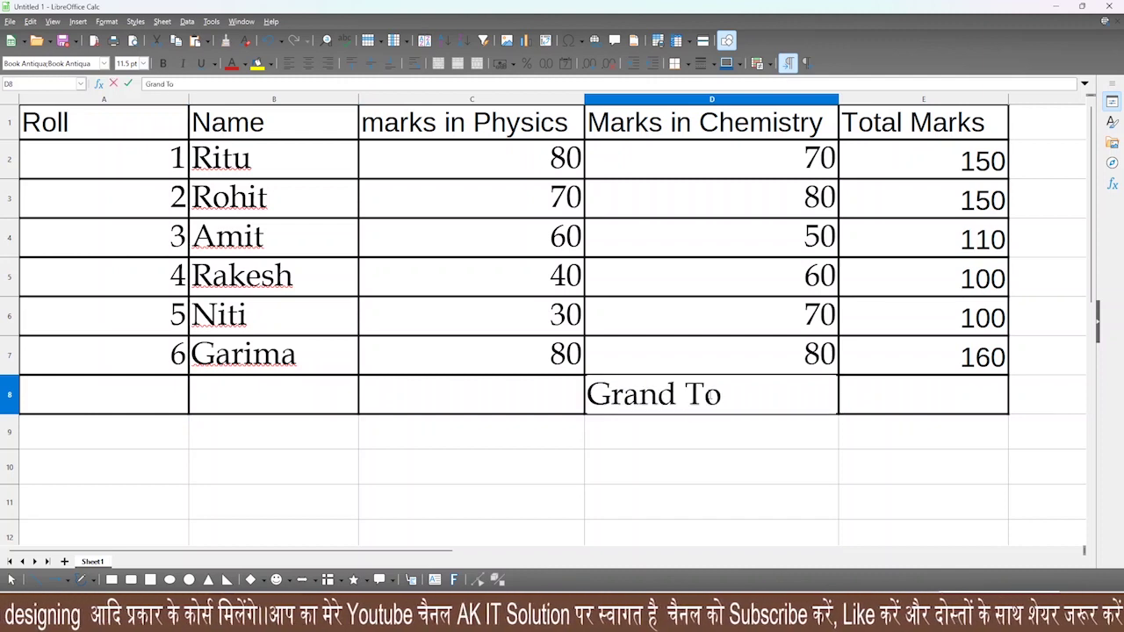
text(tal)
click(887, 394)
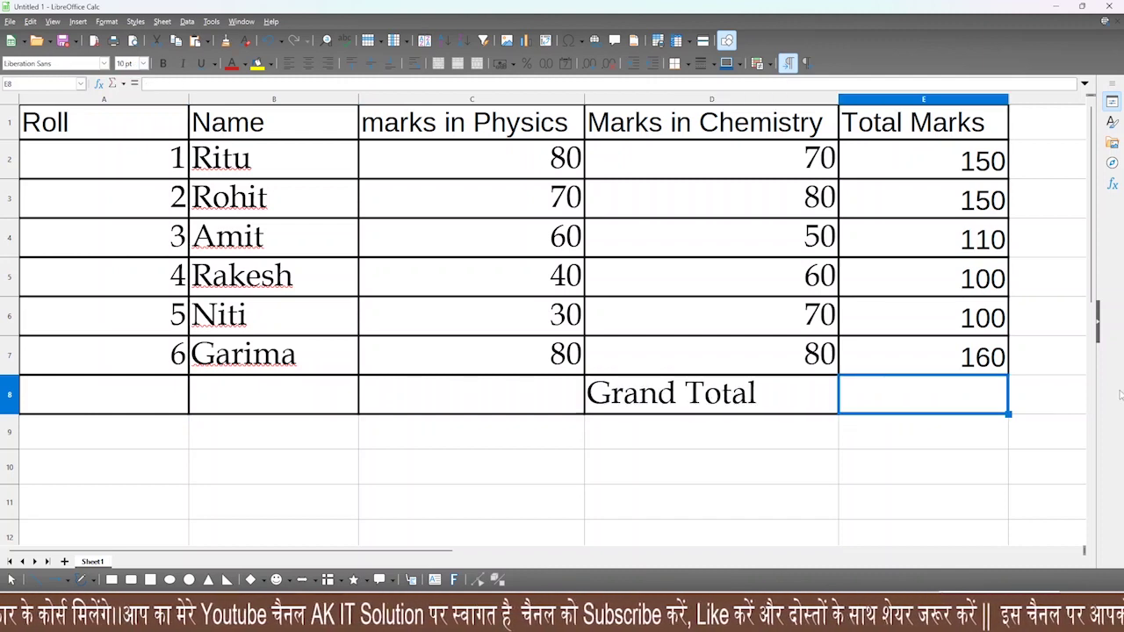
text(=sum()
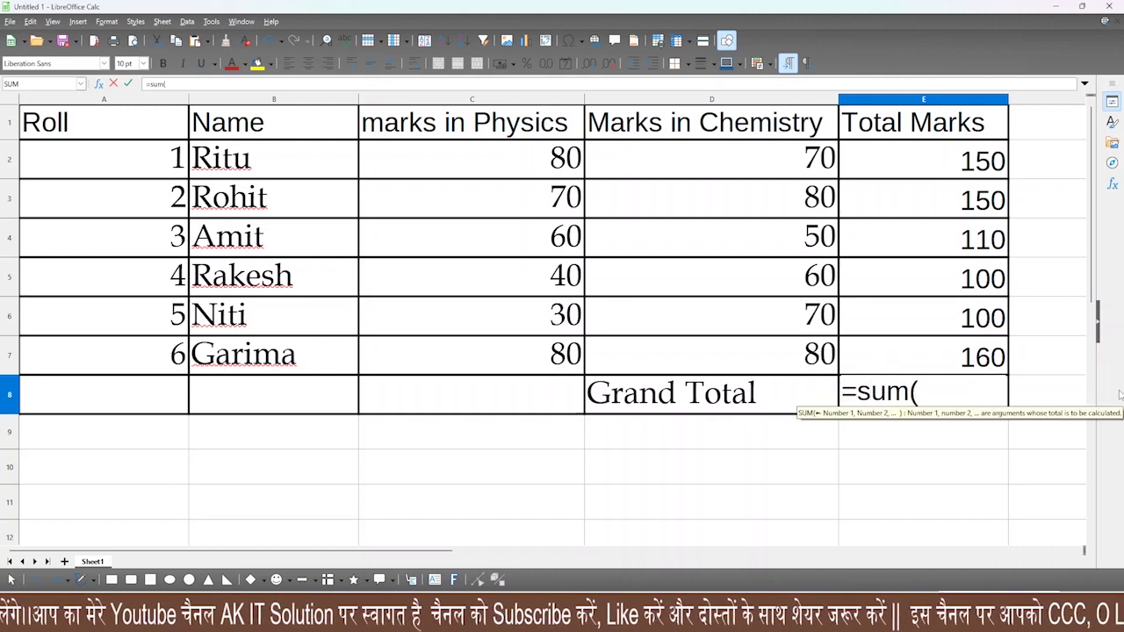
drag(934, 155, 914, 365)
key(Return)
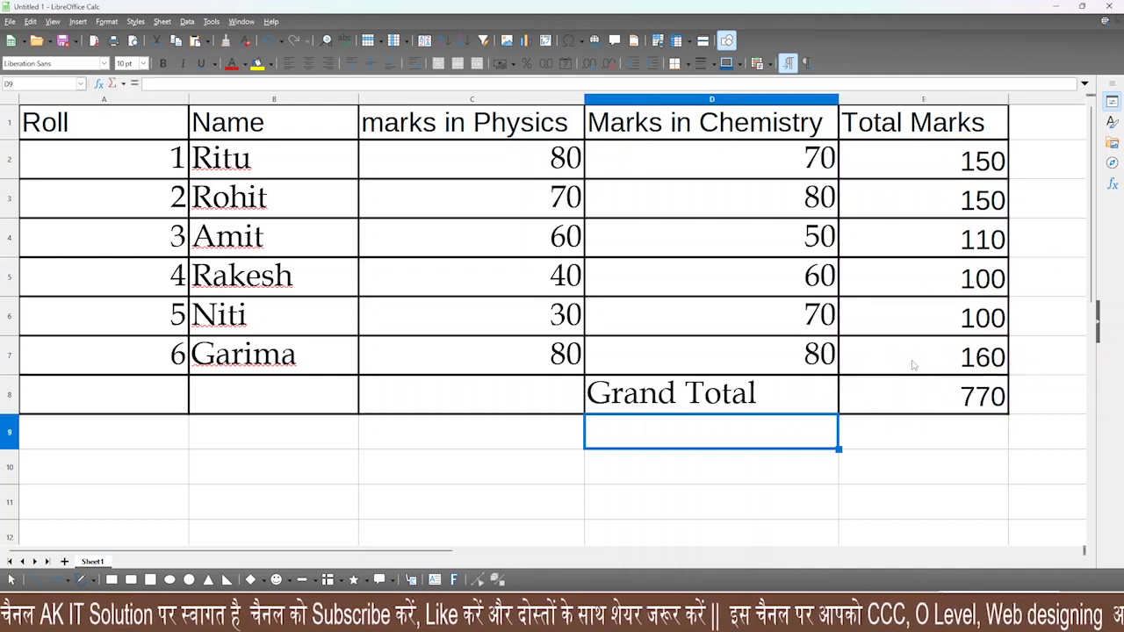
Give the Grand Total cells D8:E8 a yellow background and a red font colour
click(979, 397)
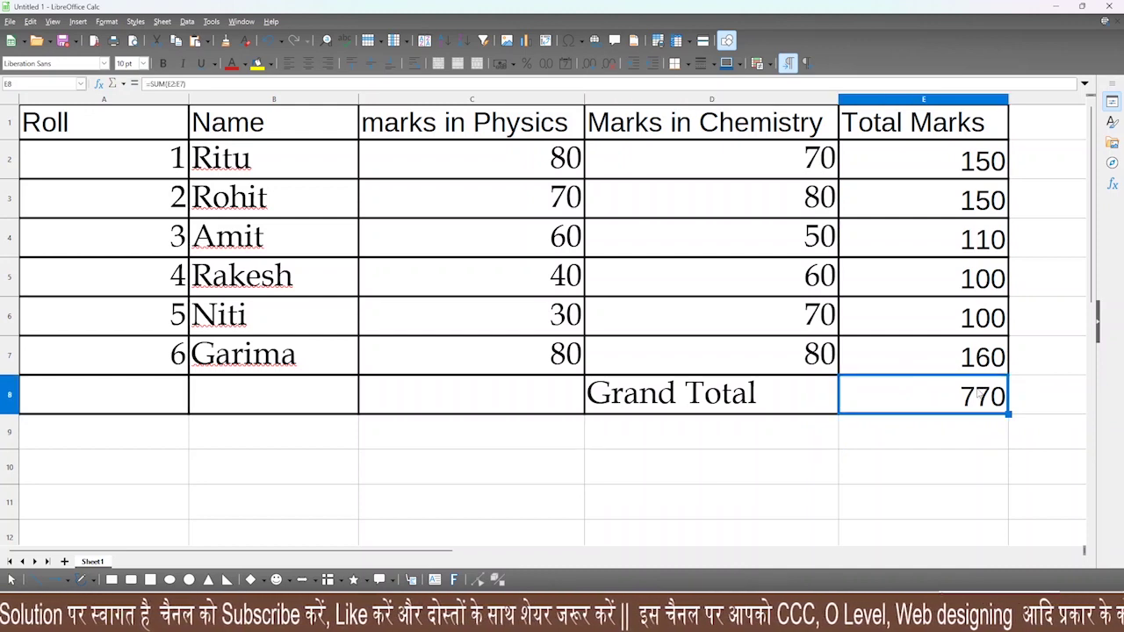
shift+click(699, 394)
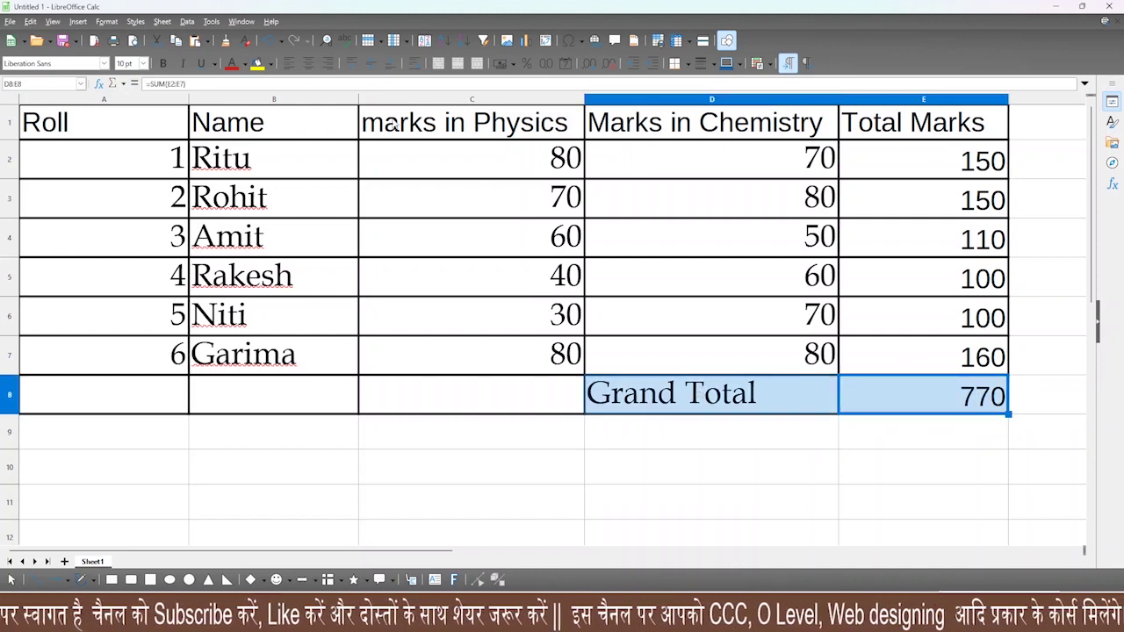
click(259, 63)
click(234, 65)
click(571, 475)
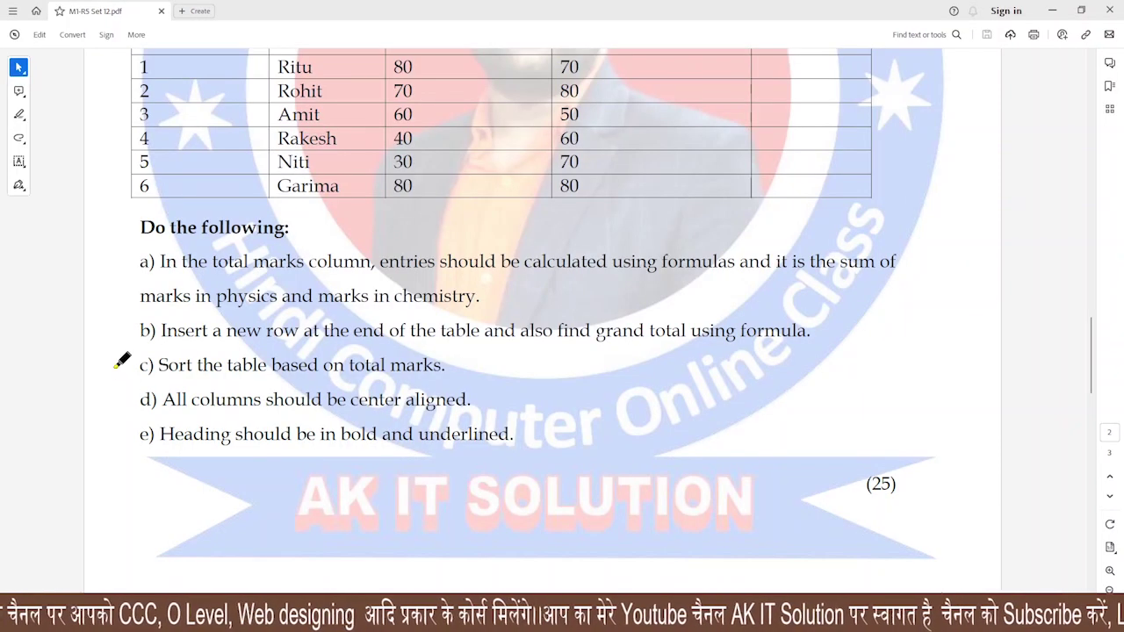
Review task c in the exam PDF on sorting the table based on total marks
mouse_move(115, 366)
mouse_down()
mouse_move(128, 383)
mouse_move(143, 358)
mouse_move(223, 379)
mouse_move(448, 380)
mouse_up()
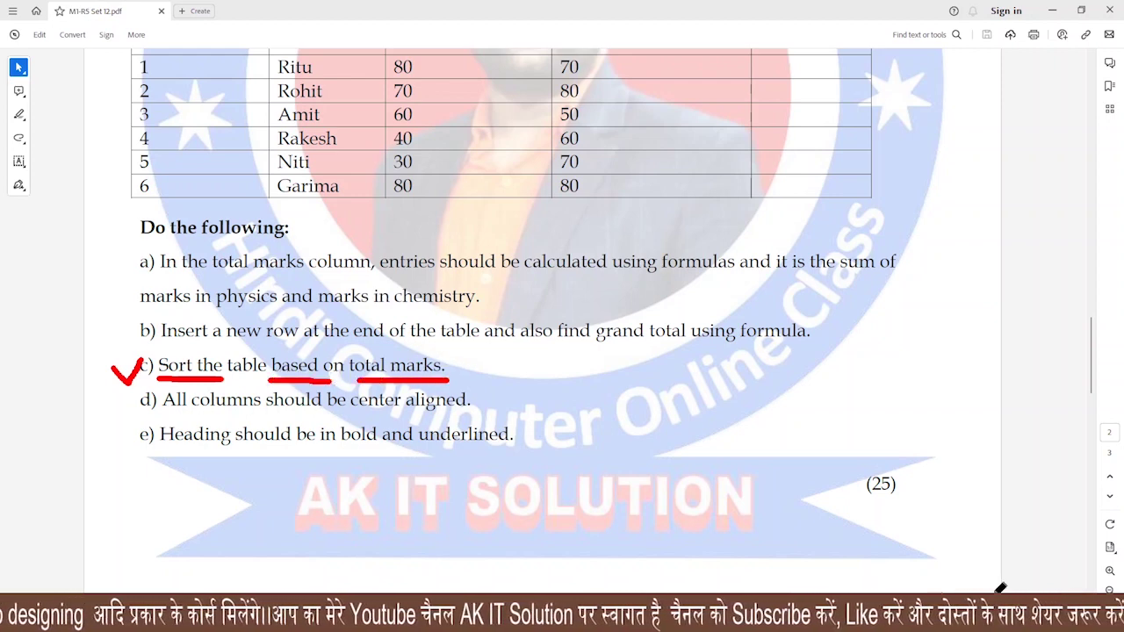
key(Escape)
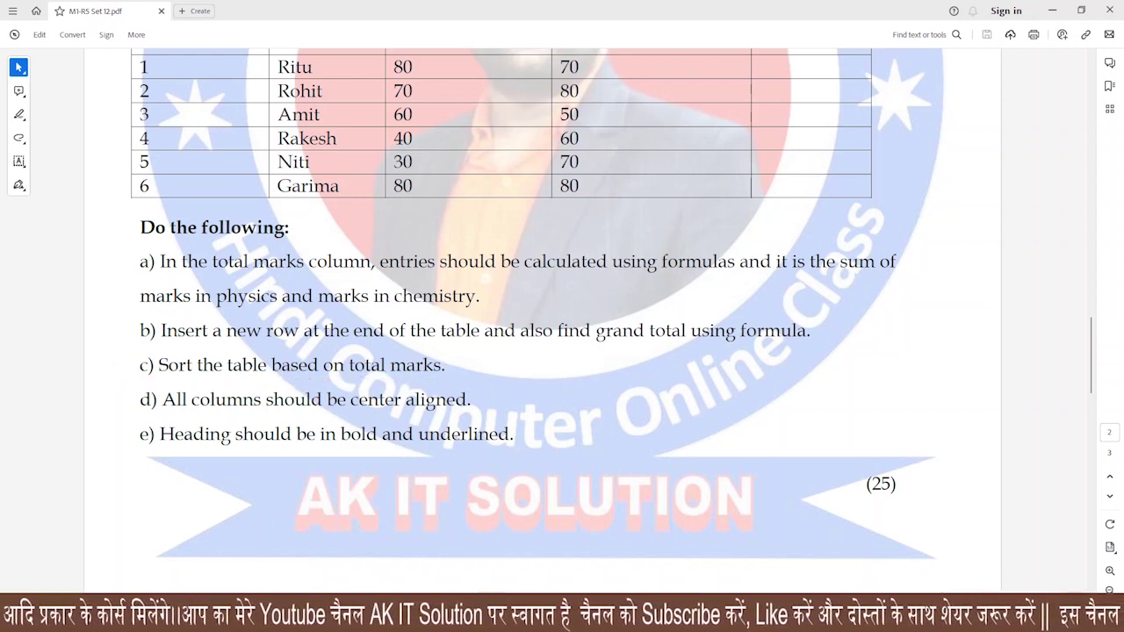
Switch back to the LibreOffice Calc sheet and sort the range A1:E7 by Total Marks in ascending order, excluding the Grand Total row
key(alt+Tab)
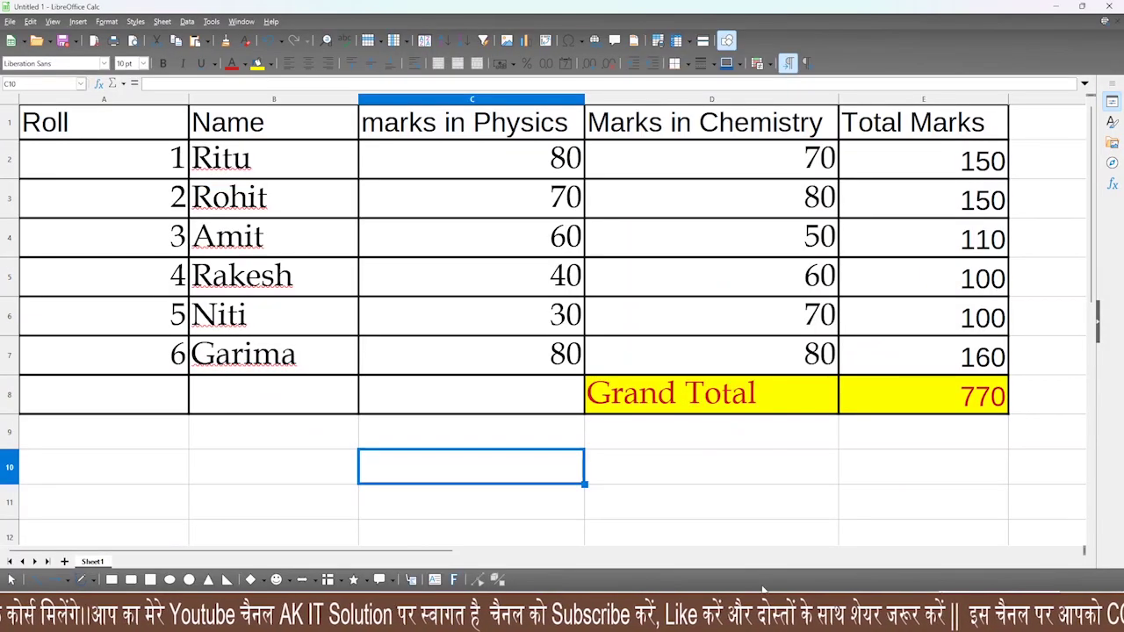
click(752, 359)
click(962, 165)
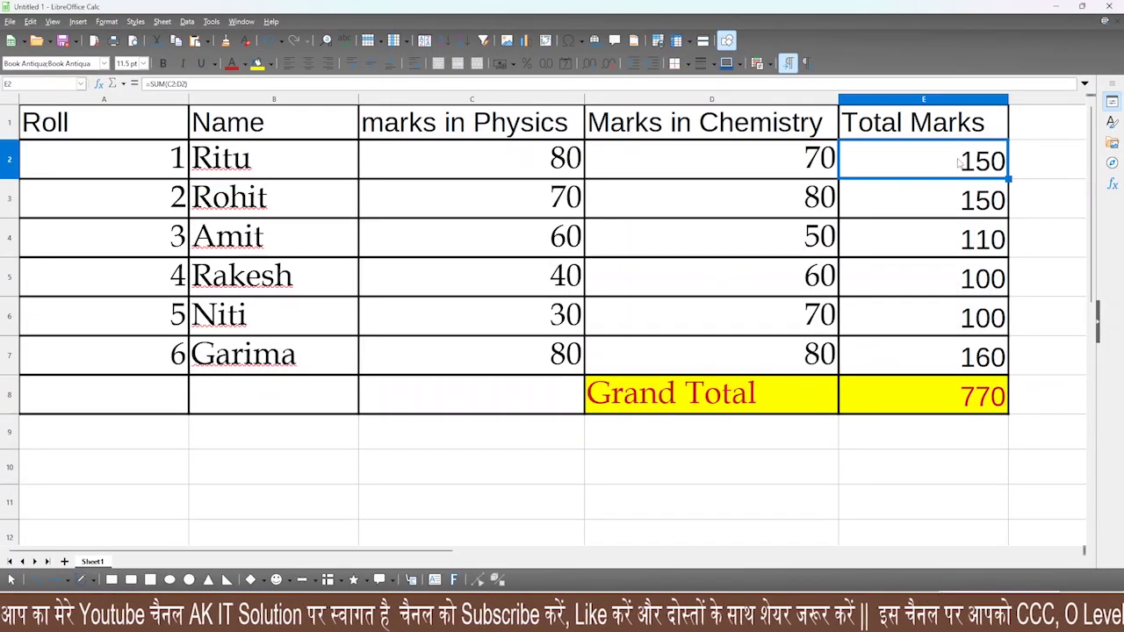
drag(52, 123, 939, 361)
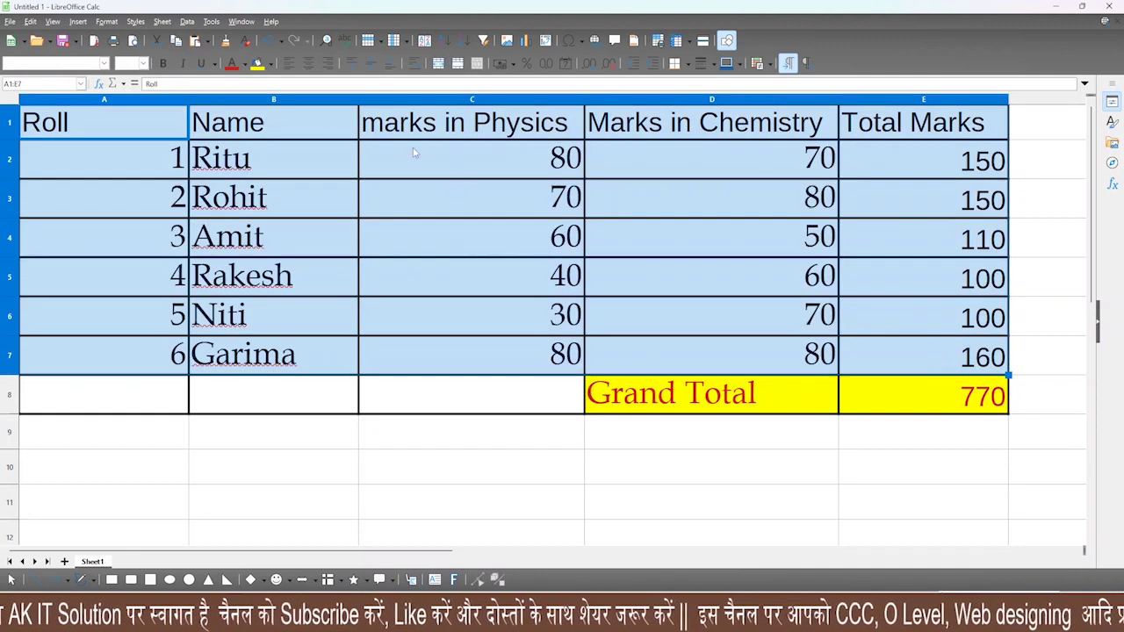
click(187, 22)
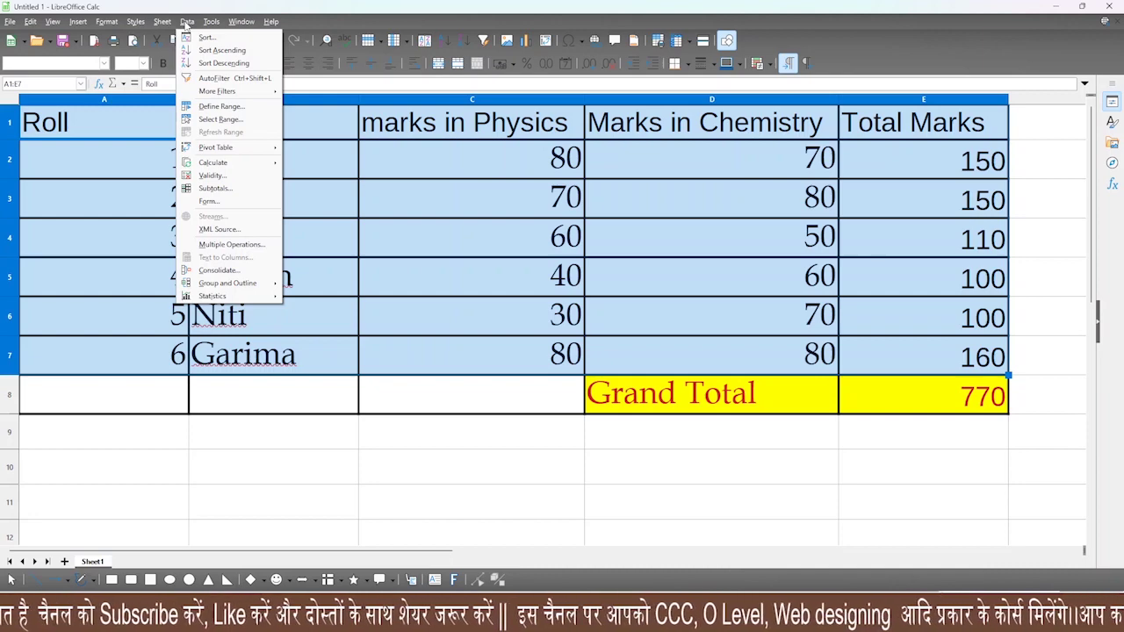
click(207, 37)
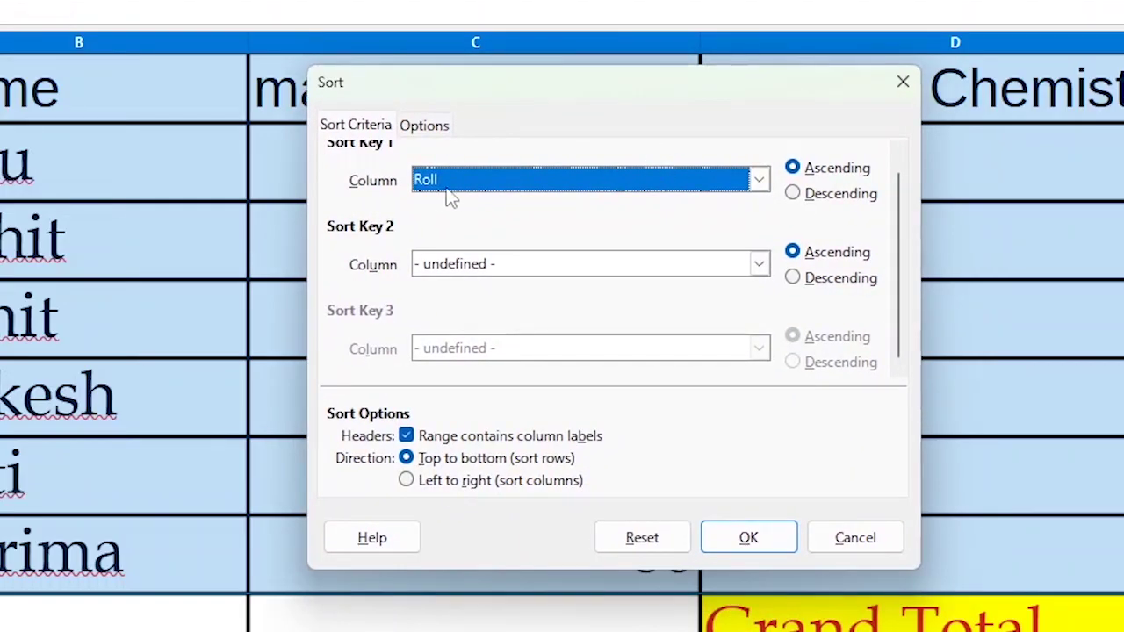
click(758, 182)
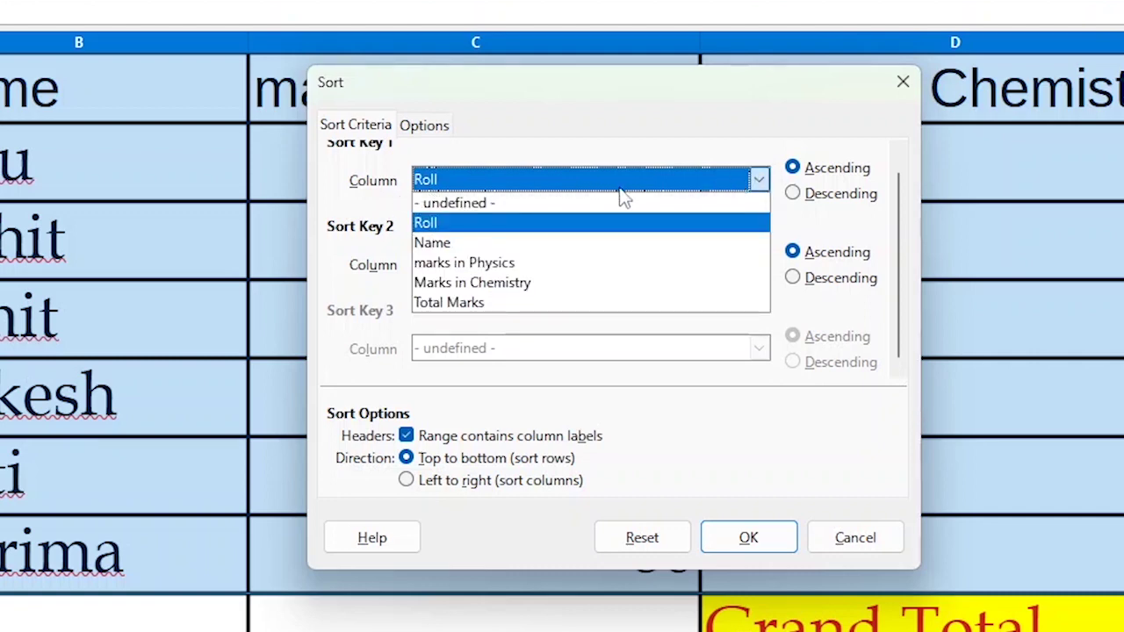
click(458, 304)
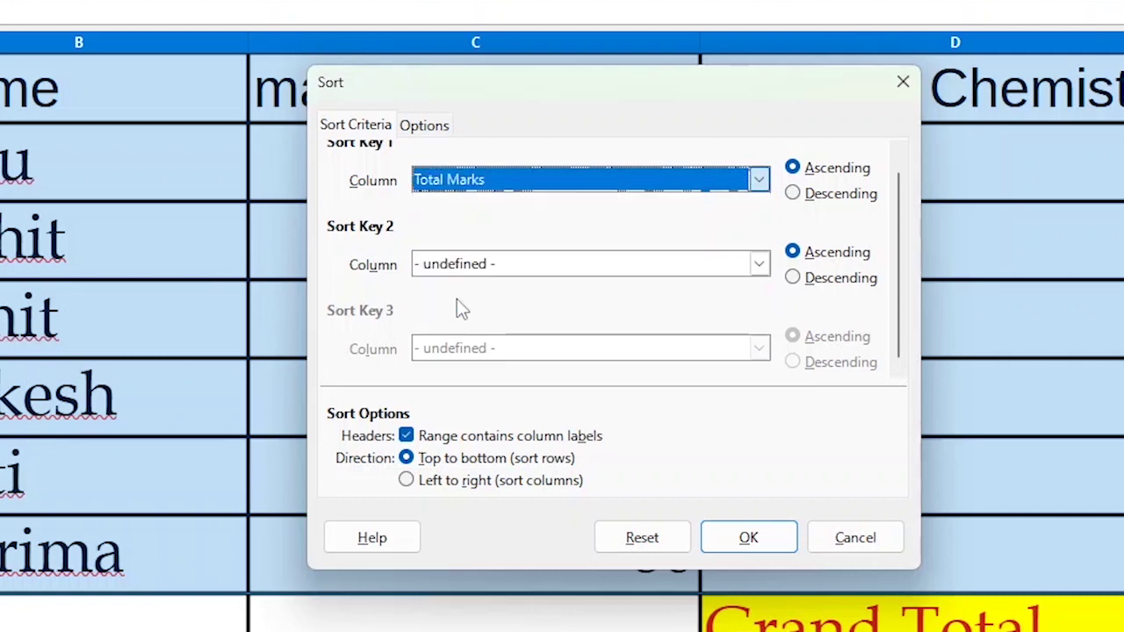
click(793, 193)
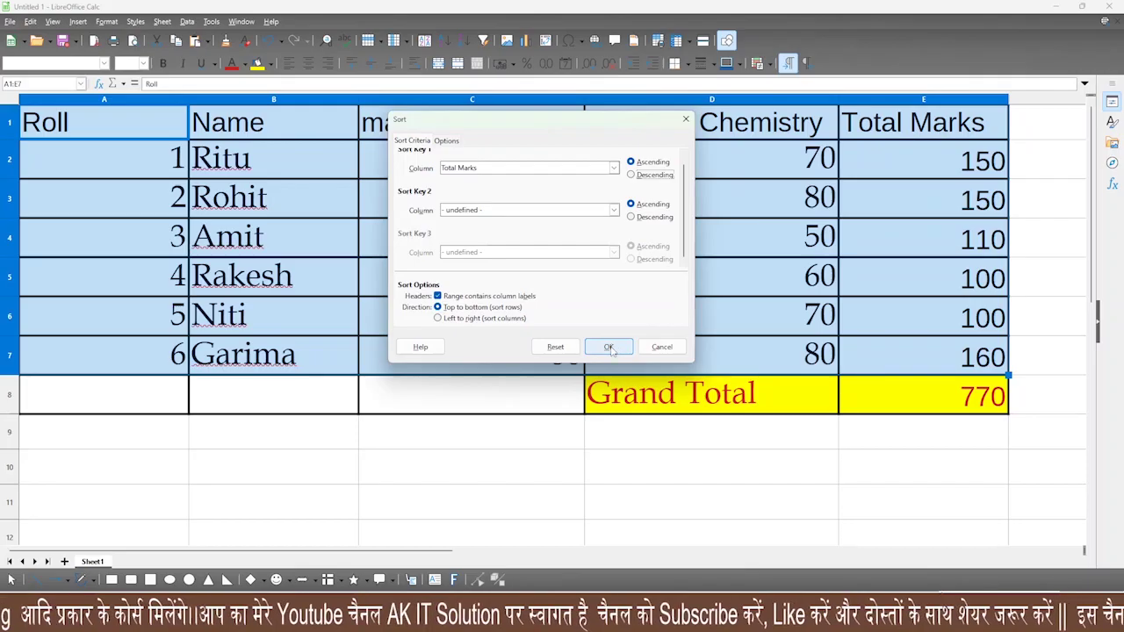
click(753, 537)
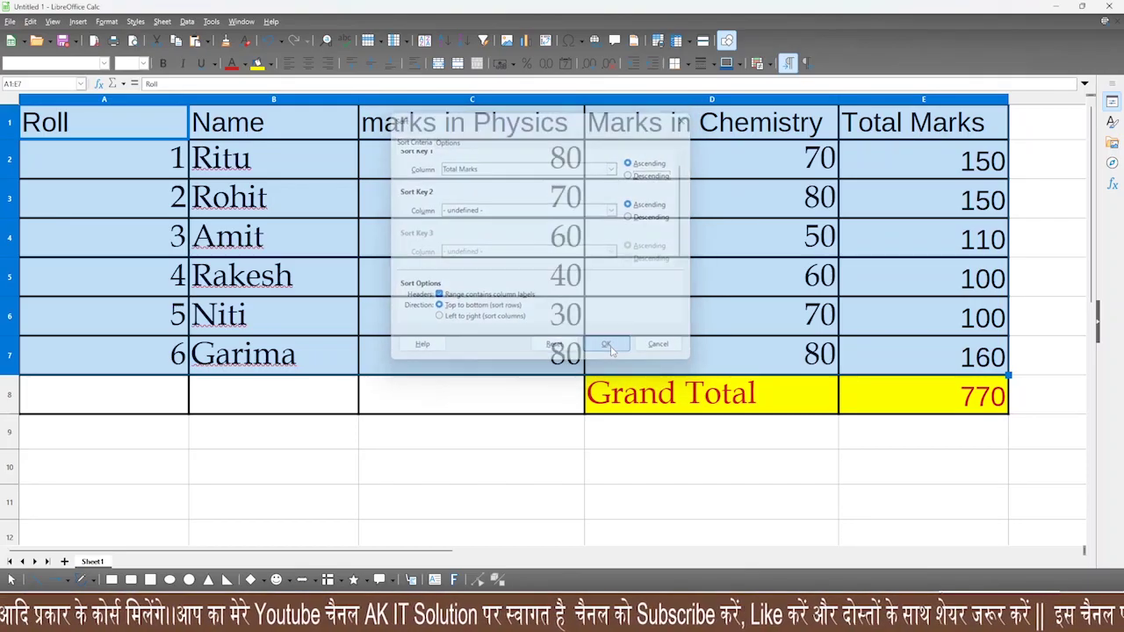
click(674, 243)
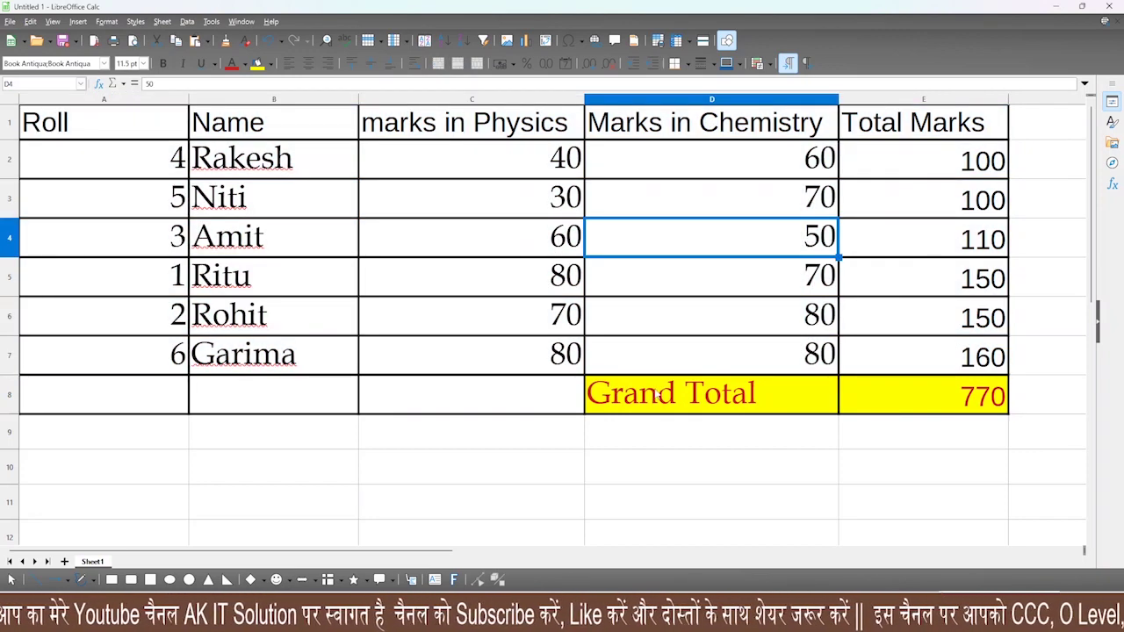
Switch to the exam PDF and review tasks d and e on centre-aligning columns and formatting the heading
click(757, 617)
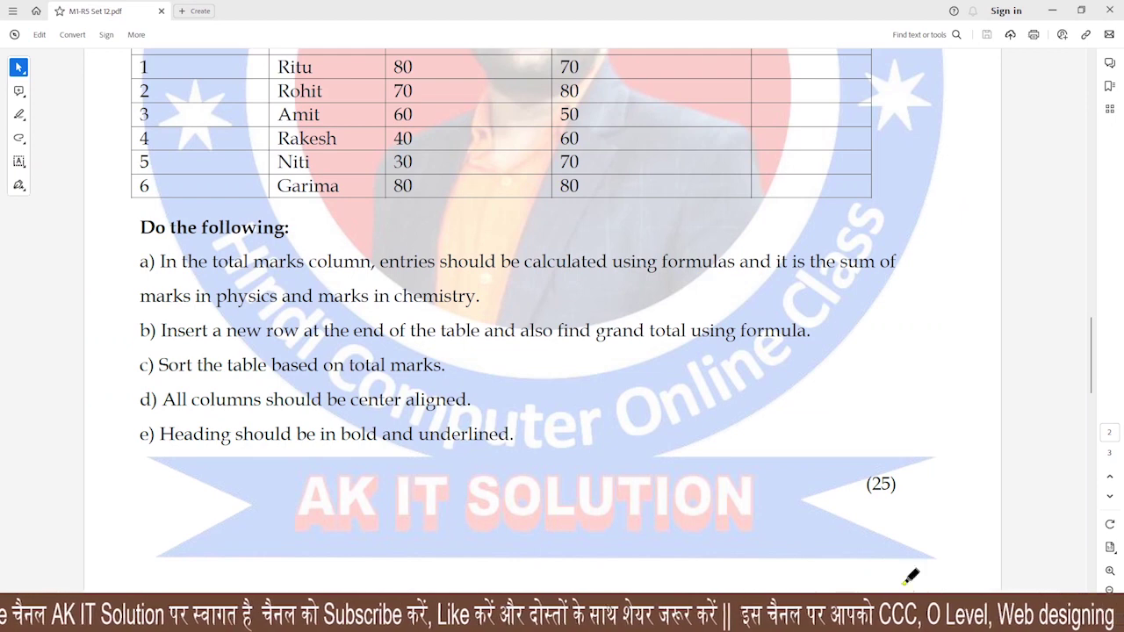
mouse_move(123, 409)
mouse_down()
mouse_move(159, 392)
mouse_move(241, 414)
mouse_up()
drag(323, 414, 470, 412)
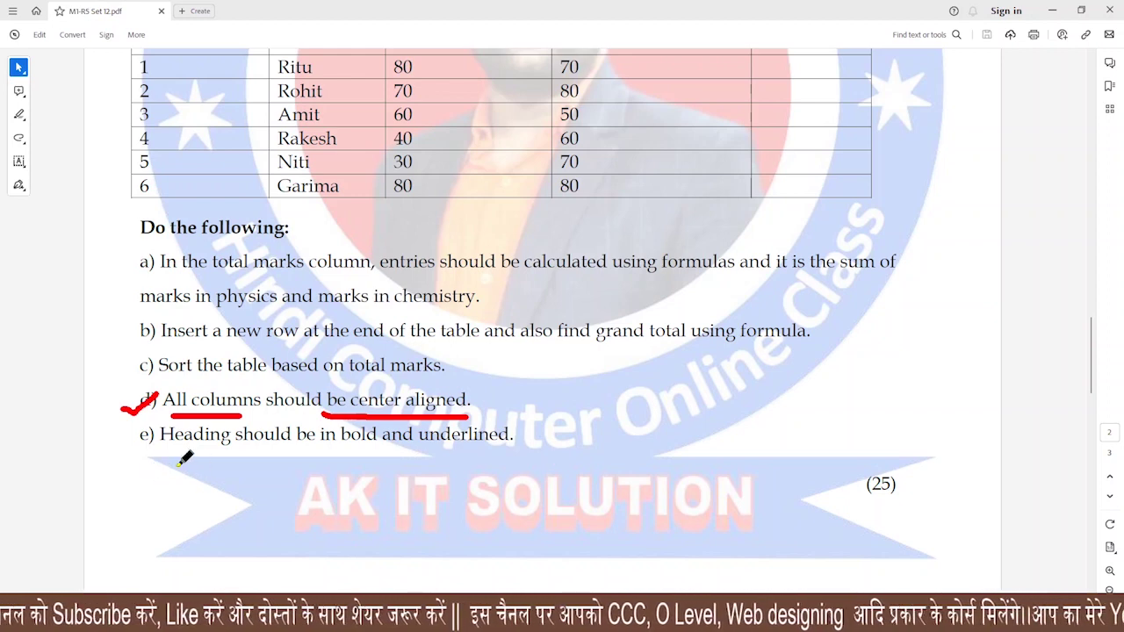
drag(163, 467, 286, 470)
drag(383, 465, 488, 467)
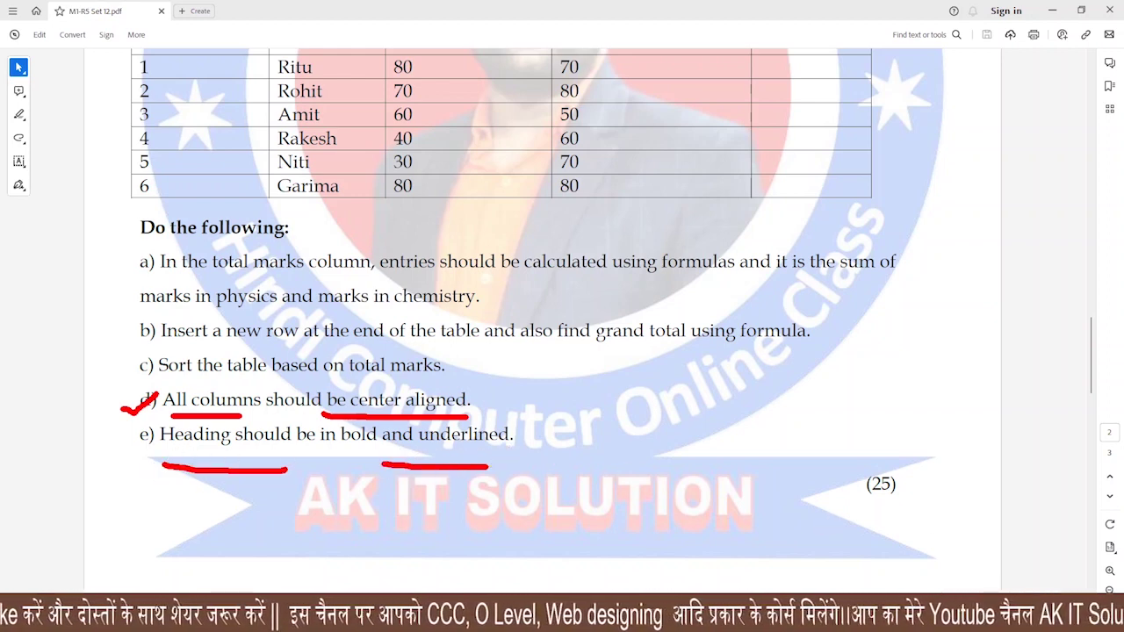
key(Escape)
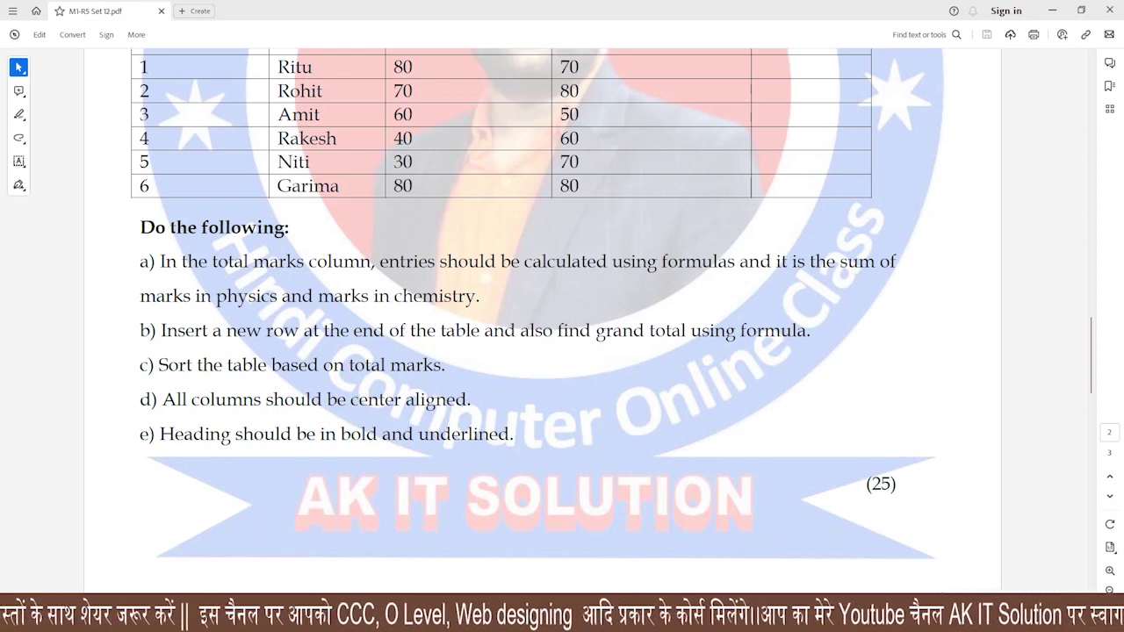
Return to the Calc sheet and centre-align the whole table A1:E8 horizontally
key(alt+Tab)
drag(151, 123, 915, 369)
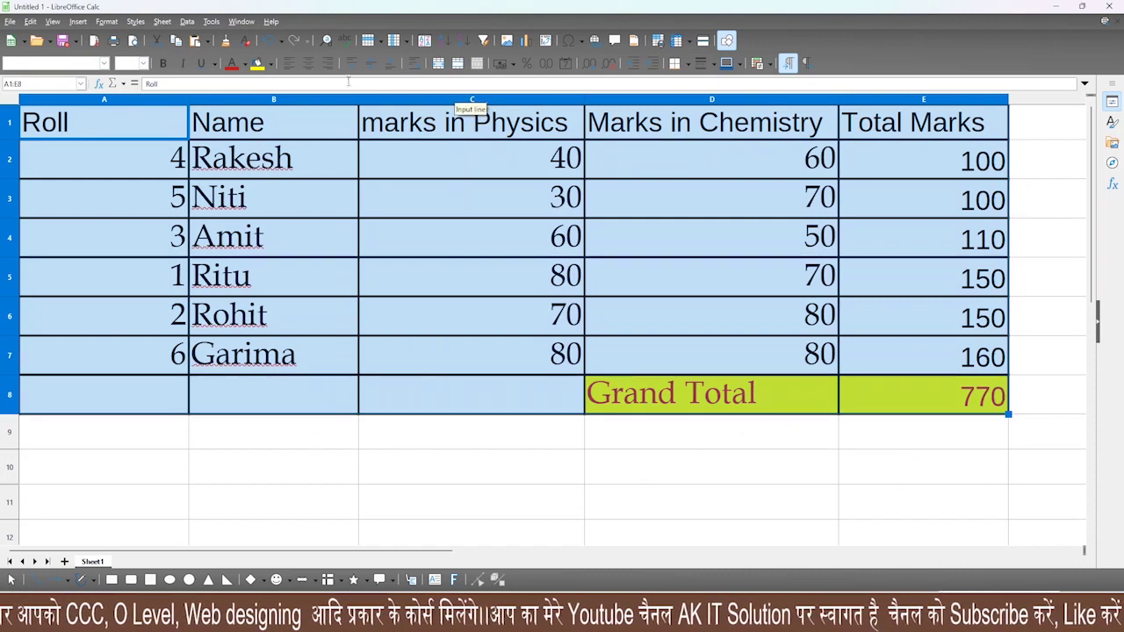
click(307, 64)
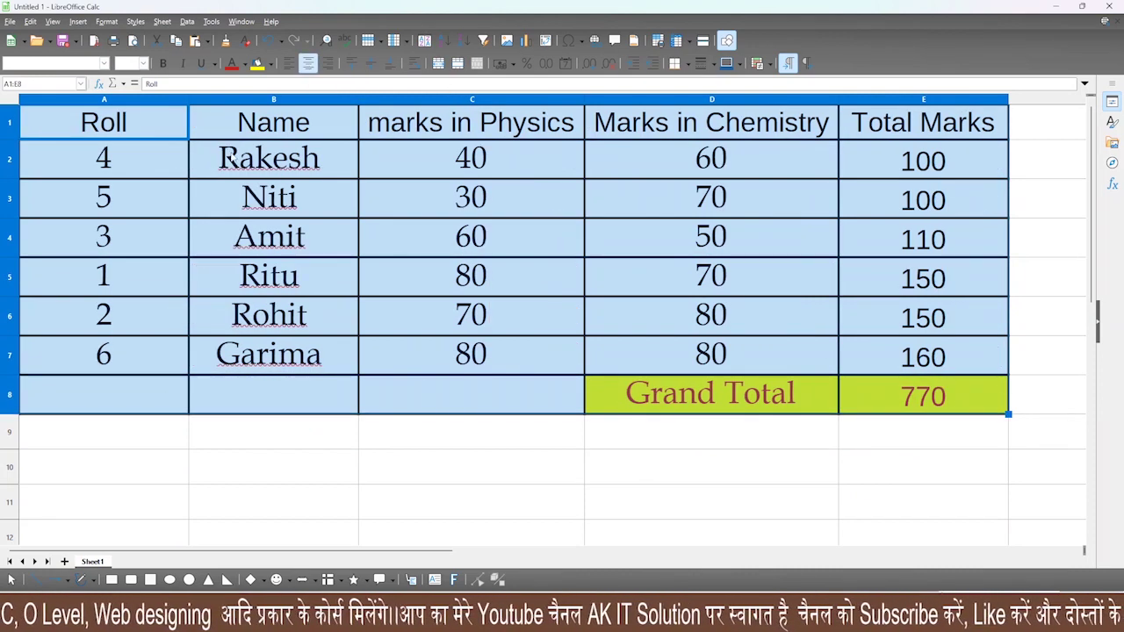
click(437, 342)
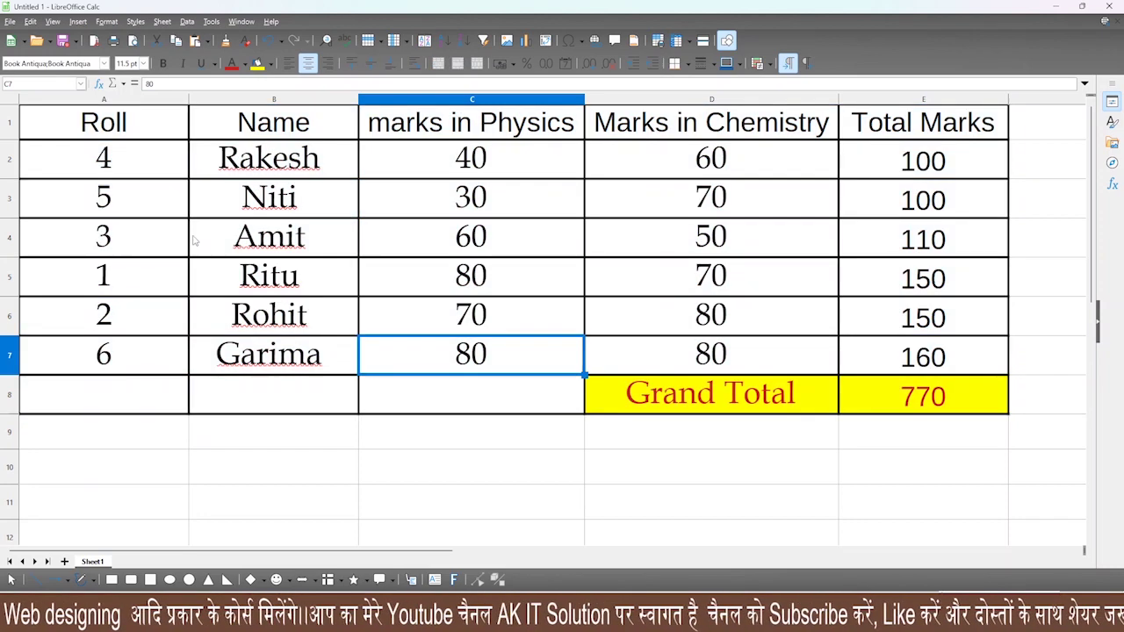
Make the headings in A1:E1 bold and underlined, and widen columns C and D to fit the heading text
drag(116, 130, 966, 128)
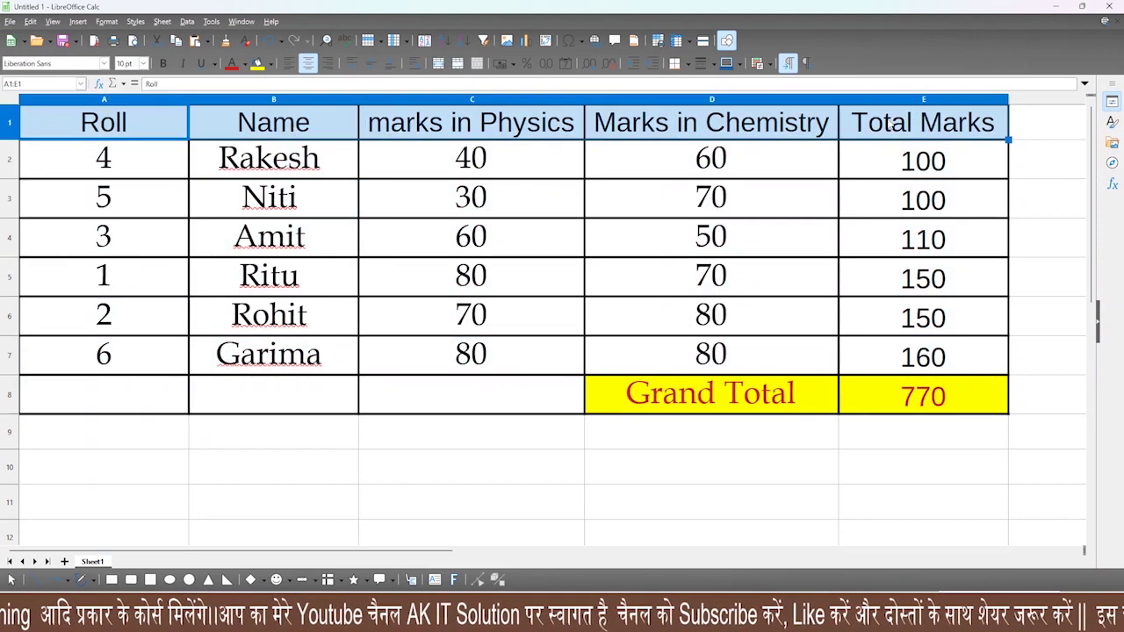
click(162, 63)
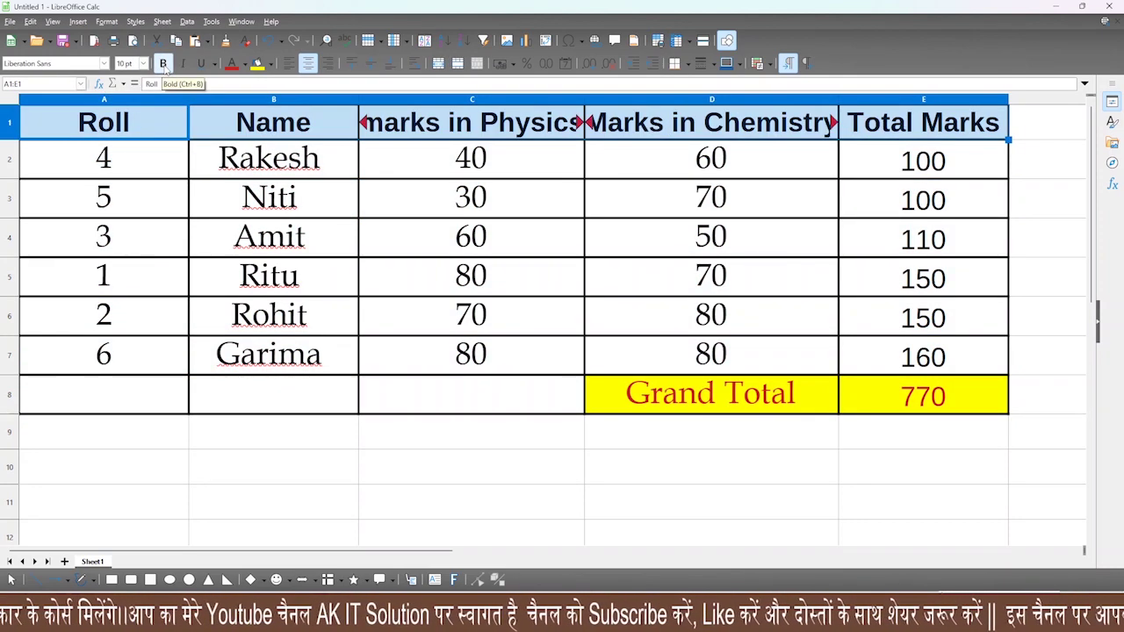
click(202, 64)
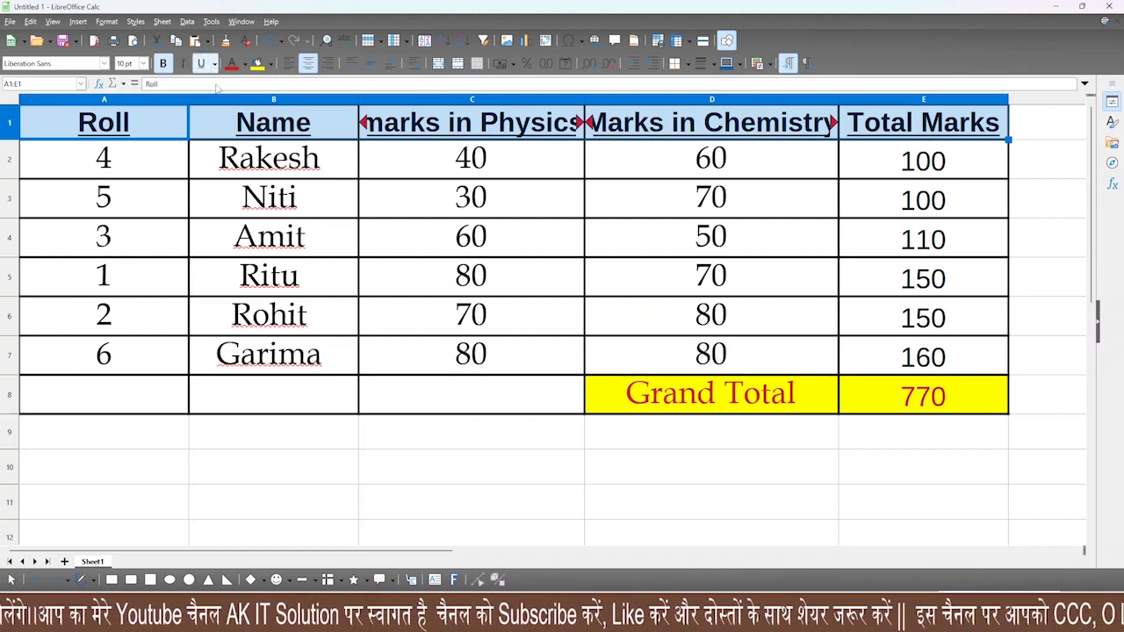
drag(586, 102, 606, 103)
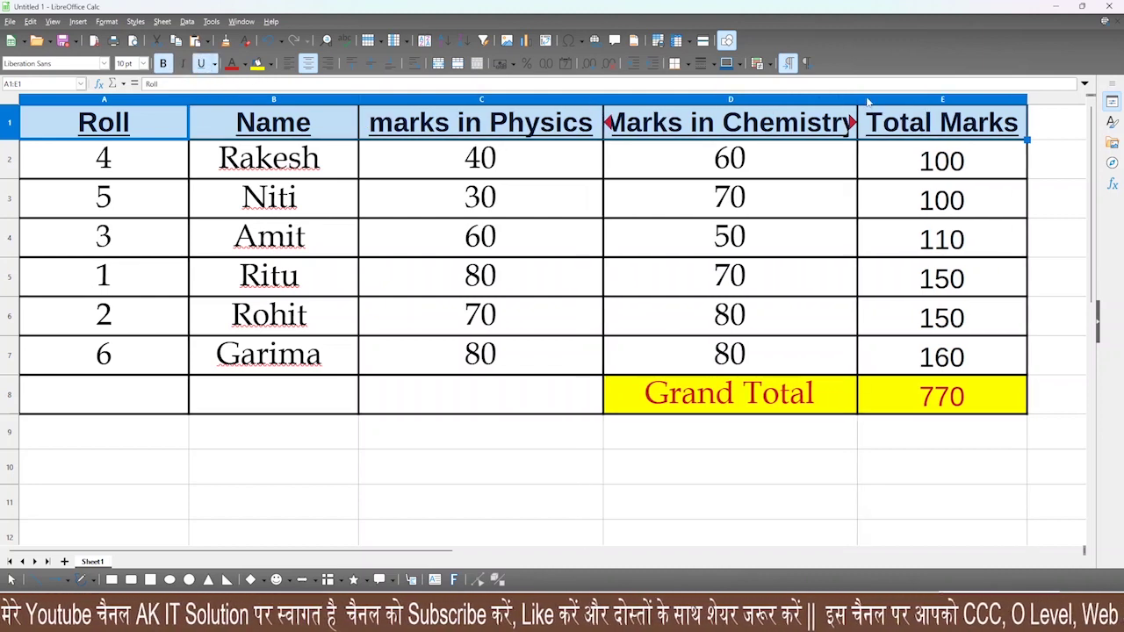
drag(857, 96, 877, 99)
click(667, 294)
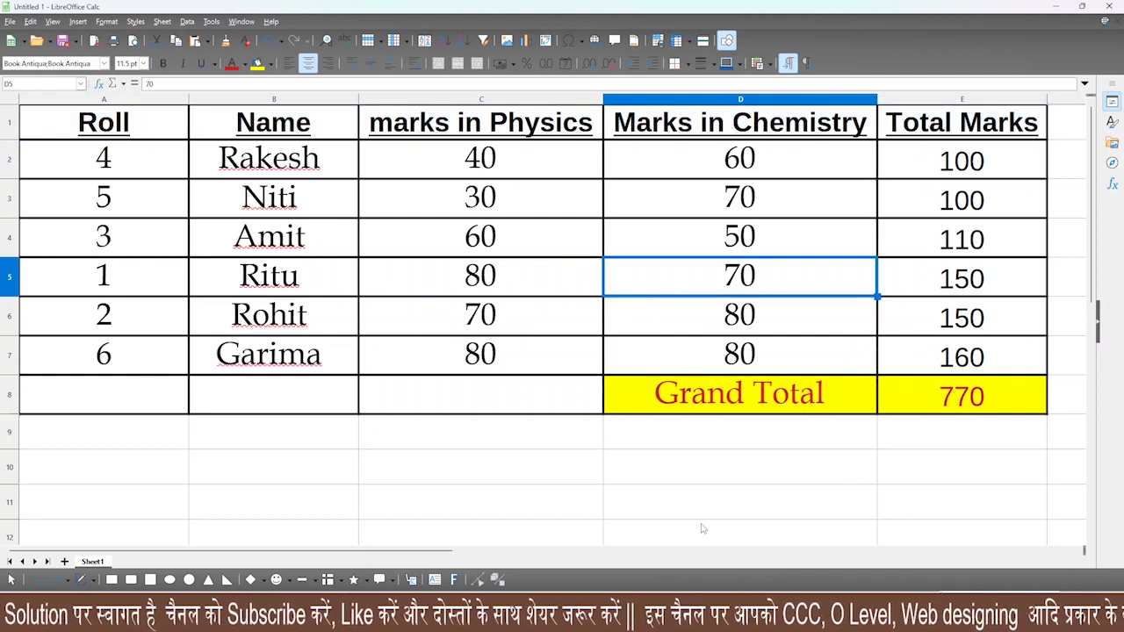
Switch to the exam PDF and examine Question 3's monthly sector sales table and its tasks
key(alt+Tab)
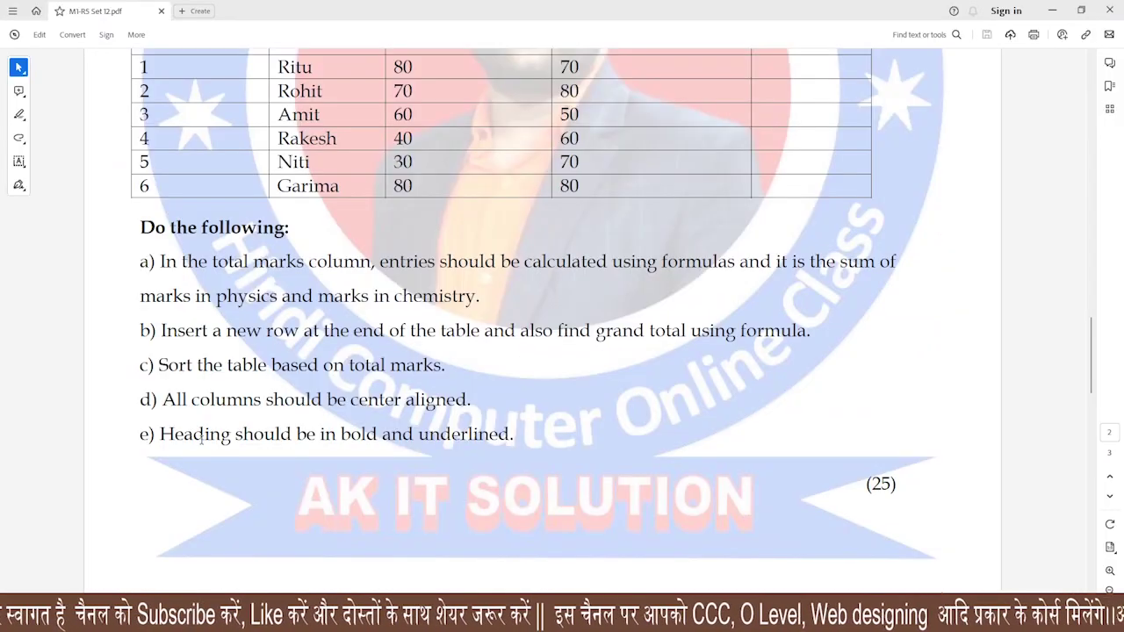
scroll(580, 453, up, 2)
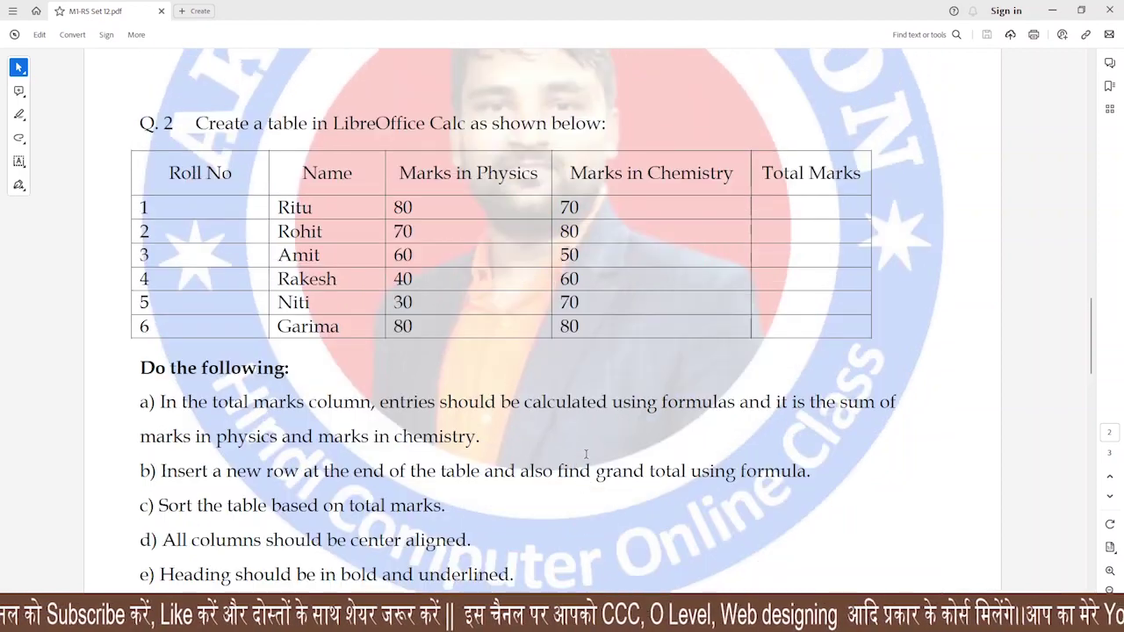
scroll(581, 454, down, 8)
scroll(582, 454, down, 5)
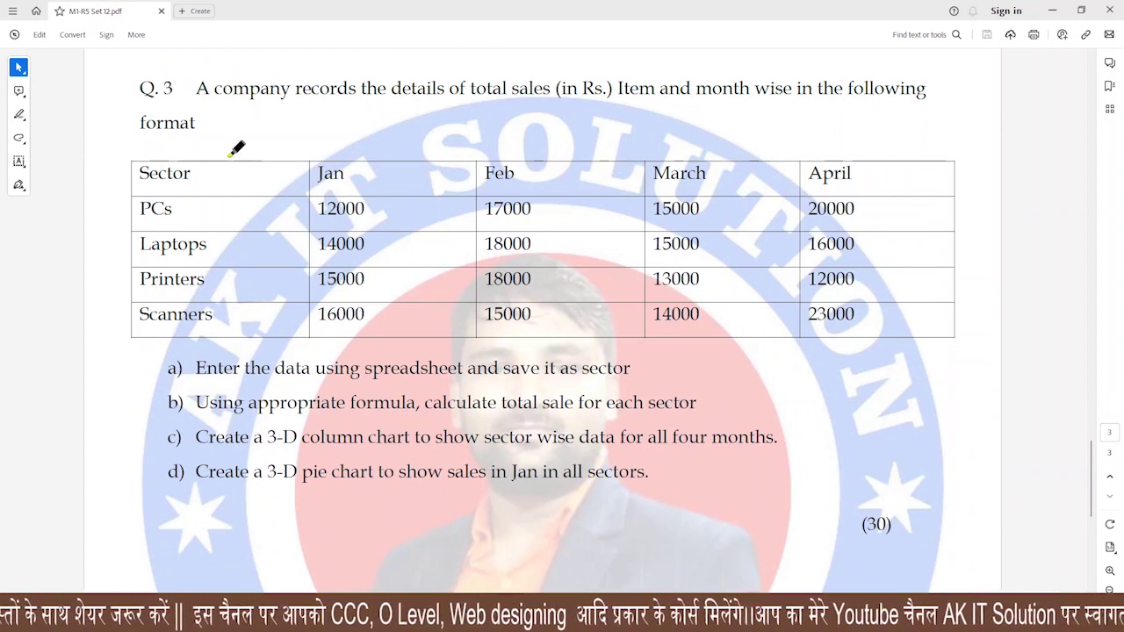
mouse_move(106, 117)
mouse_down()
mouse_move(92, 262)
mouse_move(160, 355)
mouse_up()
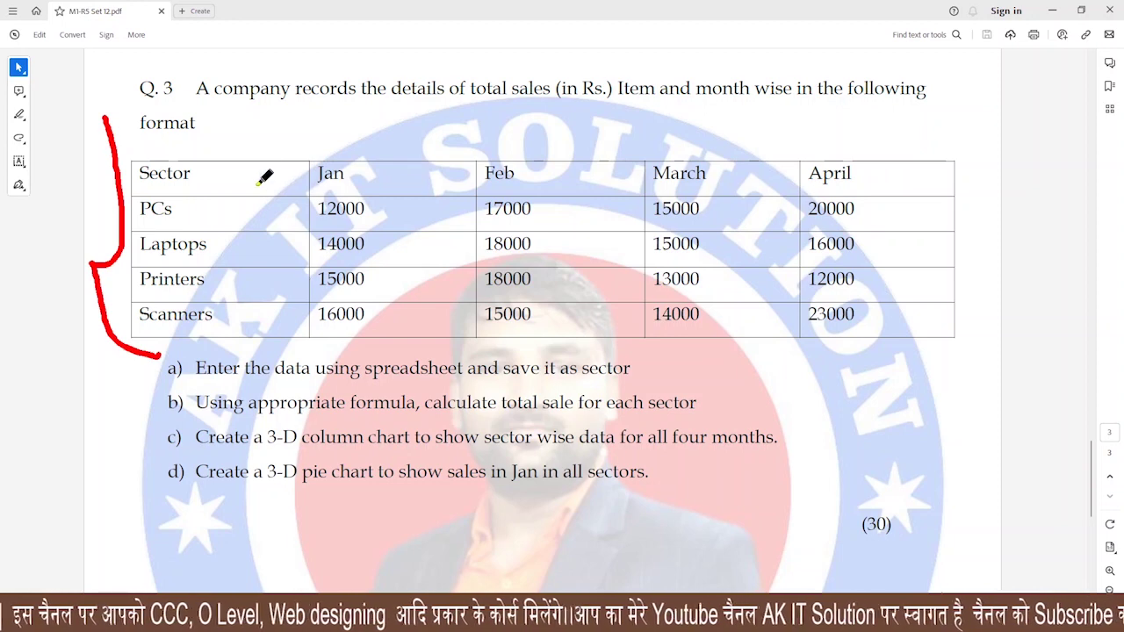
drag(258, 185, 308, 163)
drag(281, 220, 326, 204)
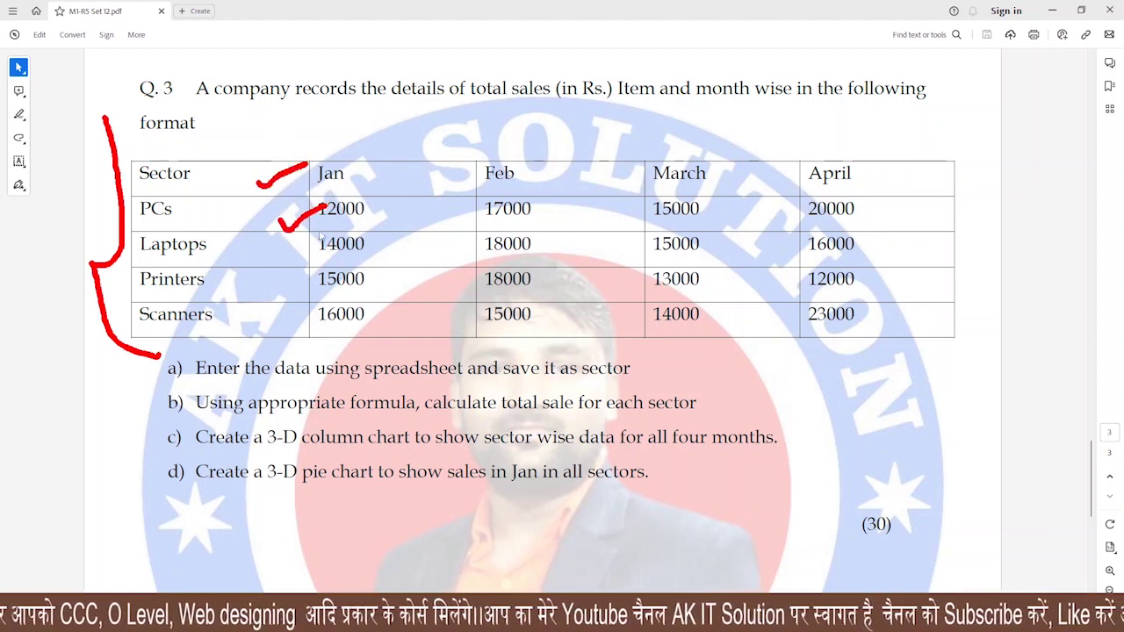
mouse_move(260, 280)
mouse_down()
mouse_move(308, 283)
mouse_move(320, 272)
mouse_up()
mouse_move(145, 378)
mouse_down()
mouse_move(176, 479)
mouse_move(220, 493)
mouse_up()
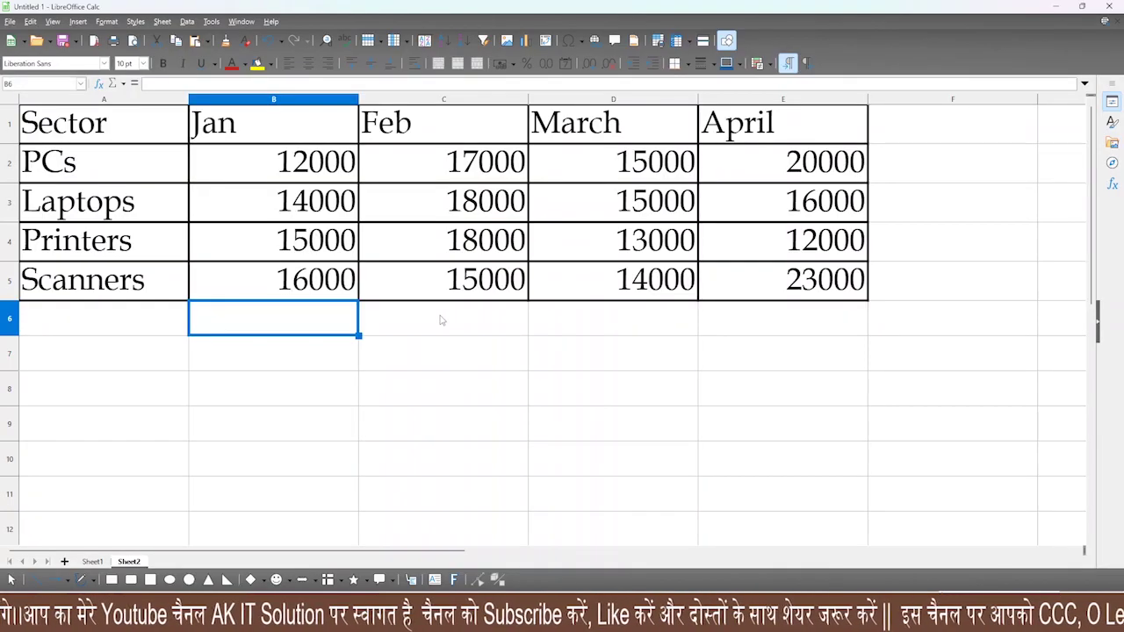
Review task a of Question 3 on entering the data in a spreadsheet and saving it as sector
ctrl+scroll(442, 320, up, 1)
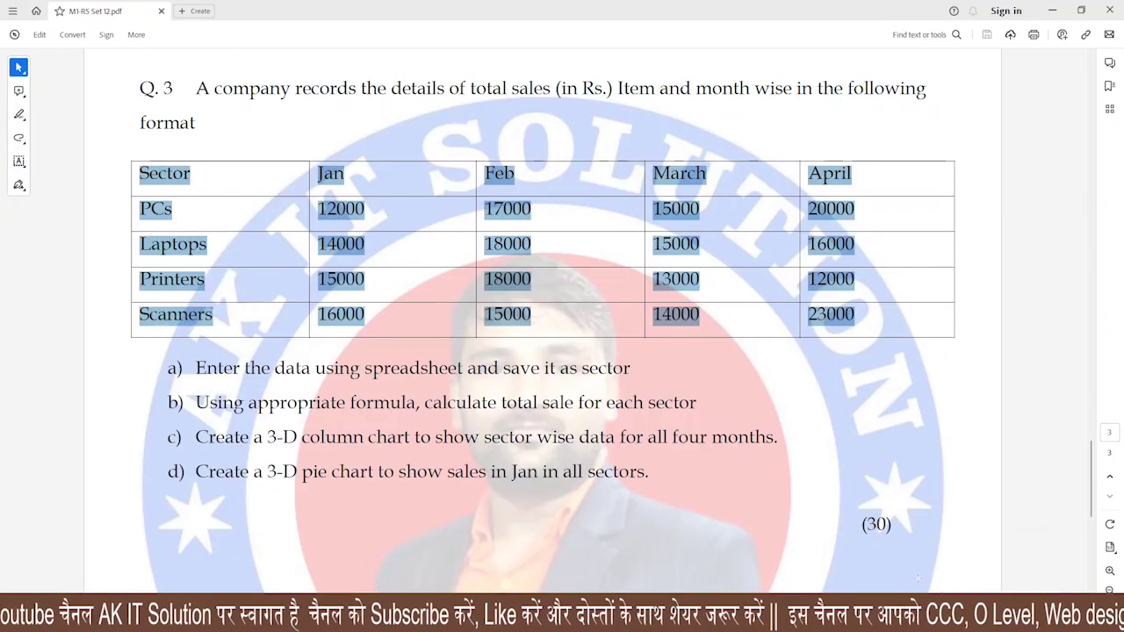
click(201, 427)
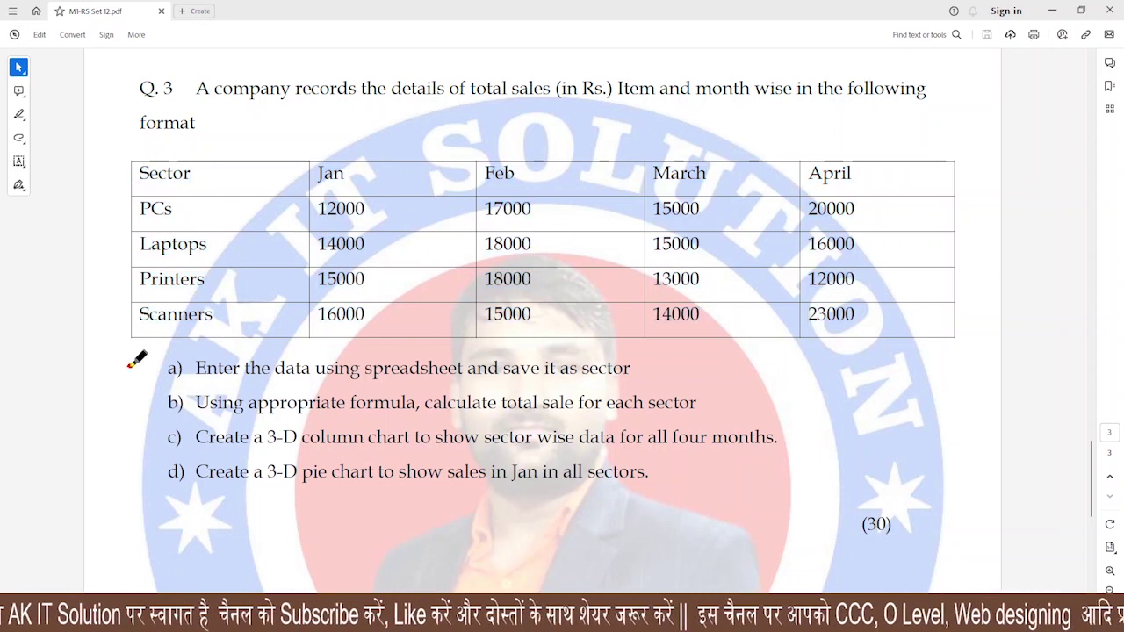
mouse_move(128, 367)
mouse_down()
mouse_move(191, 356)
mouse_move(307, 385)
mouse_move(648, 383)
mouse_up()
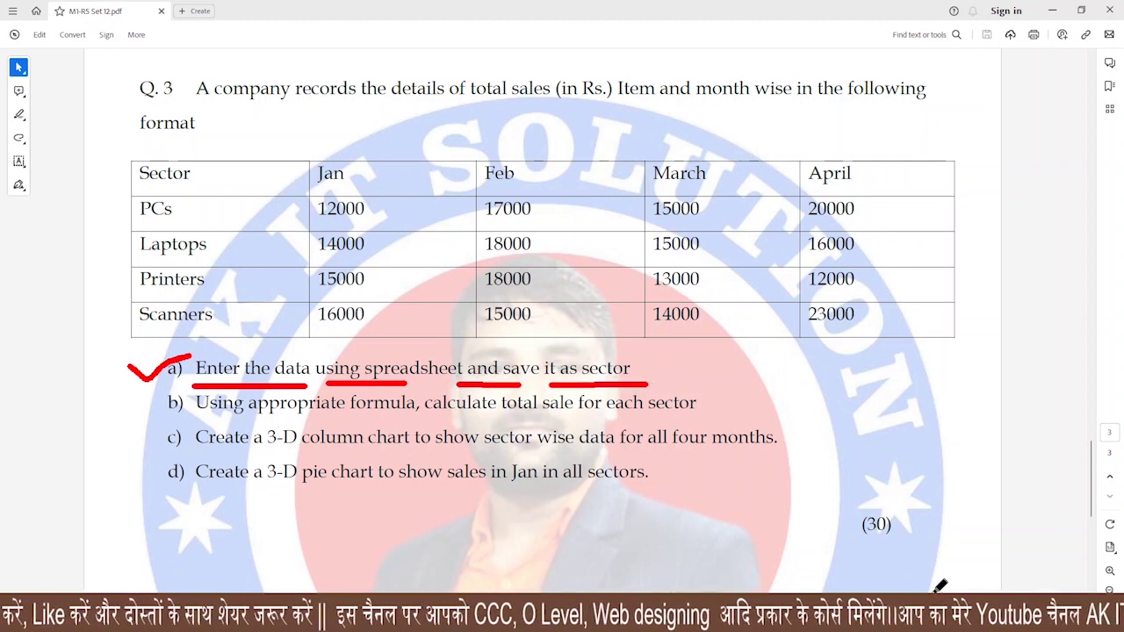
key(Escape)
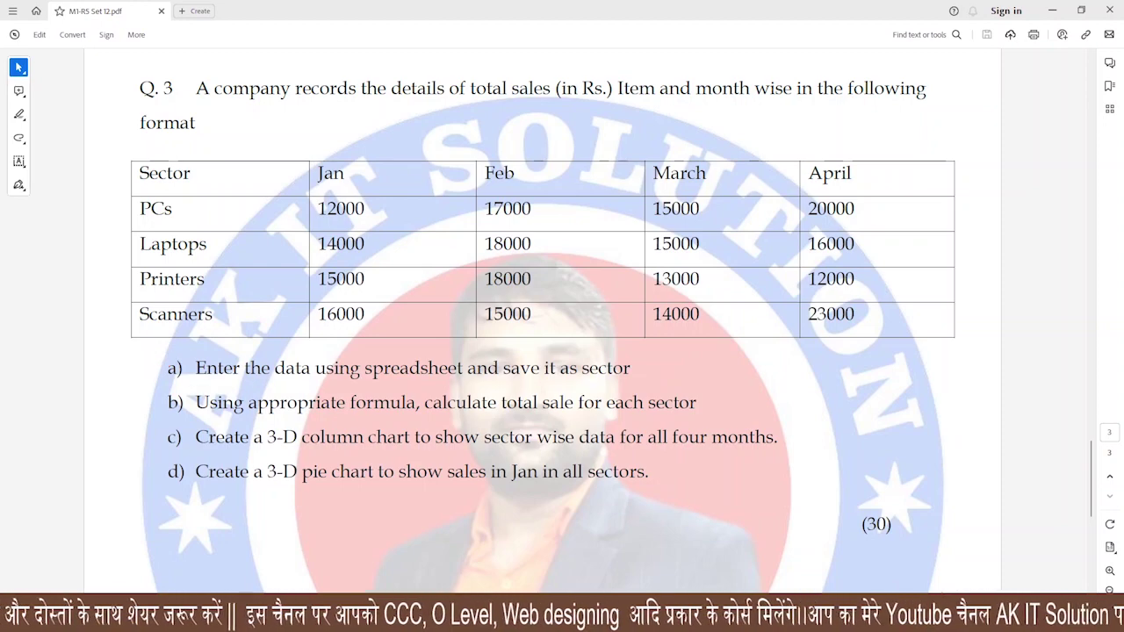
Return to the Calc sheet and save the workbook on the Desktop as an ODF Spreadsheet named sector
key(alt+Tab)
click(131, 335)
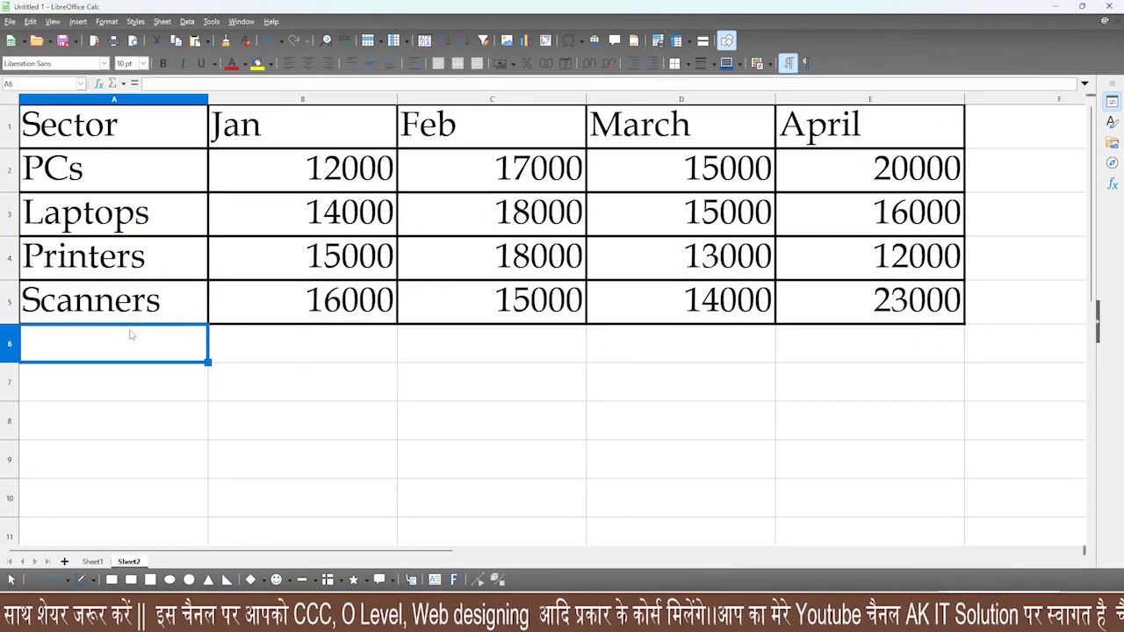
key(ctrl+s)
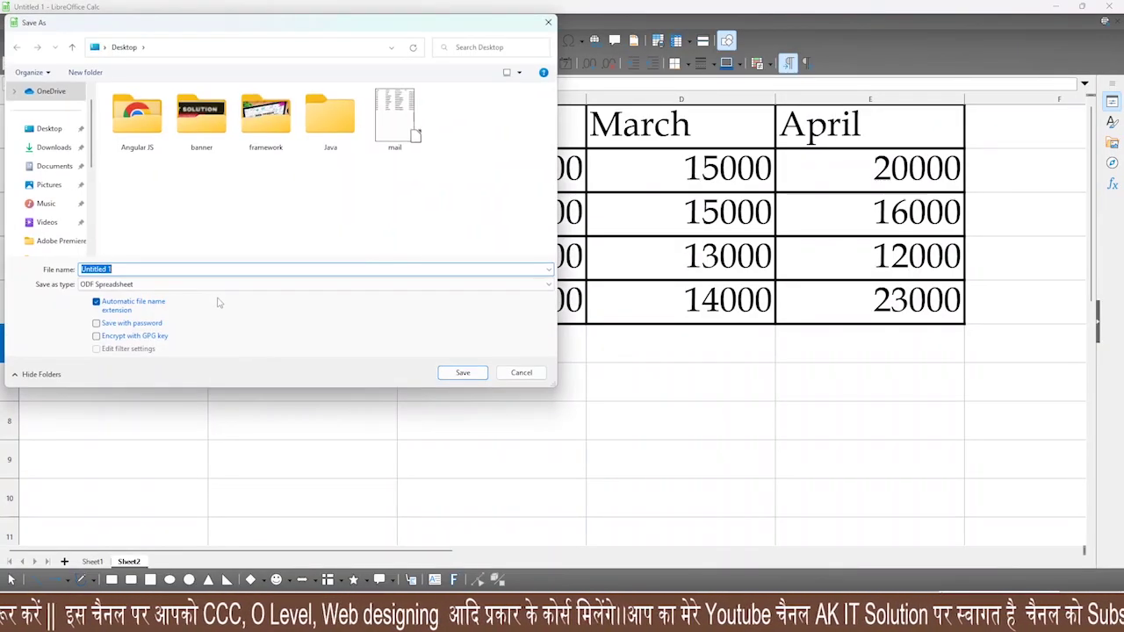
text(sale)
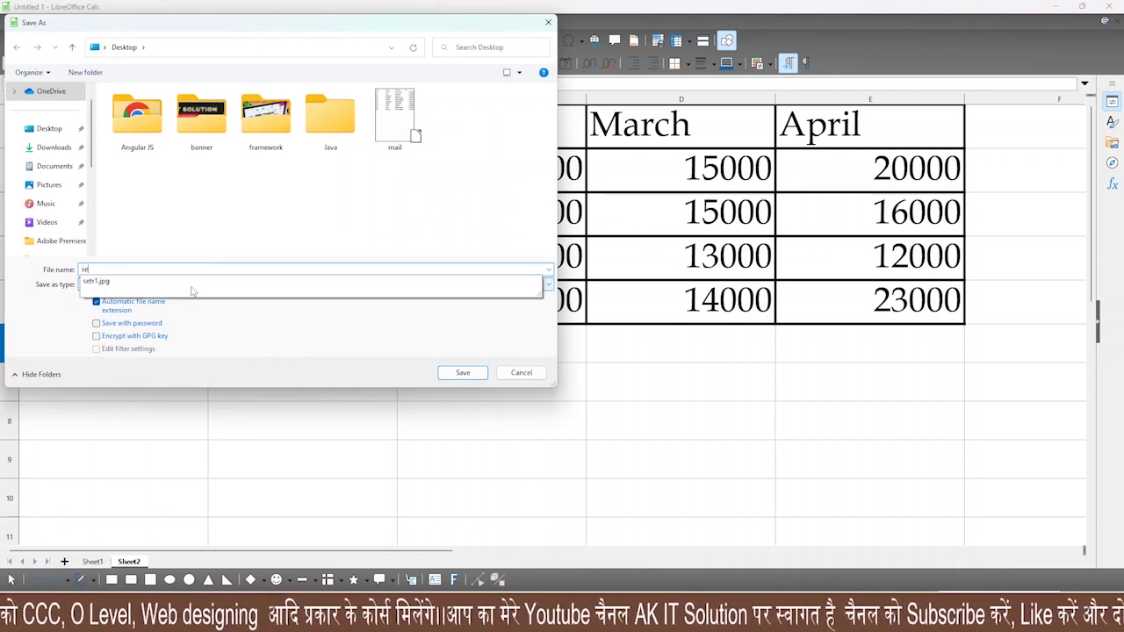
text(or)
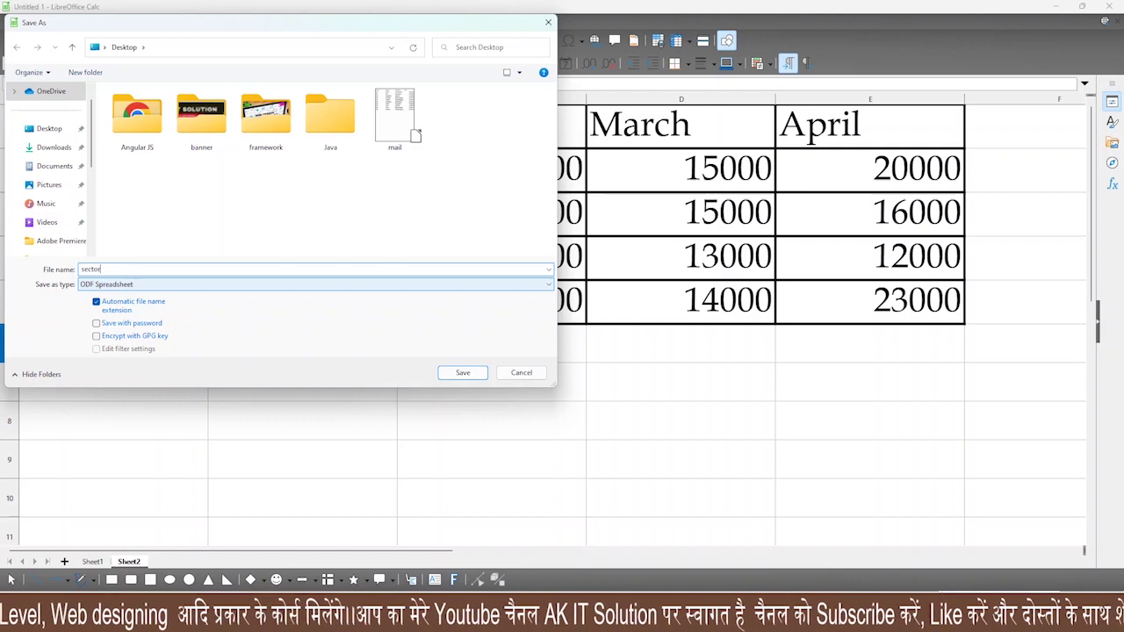
key(Return)
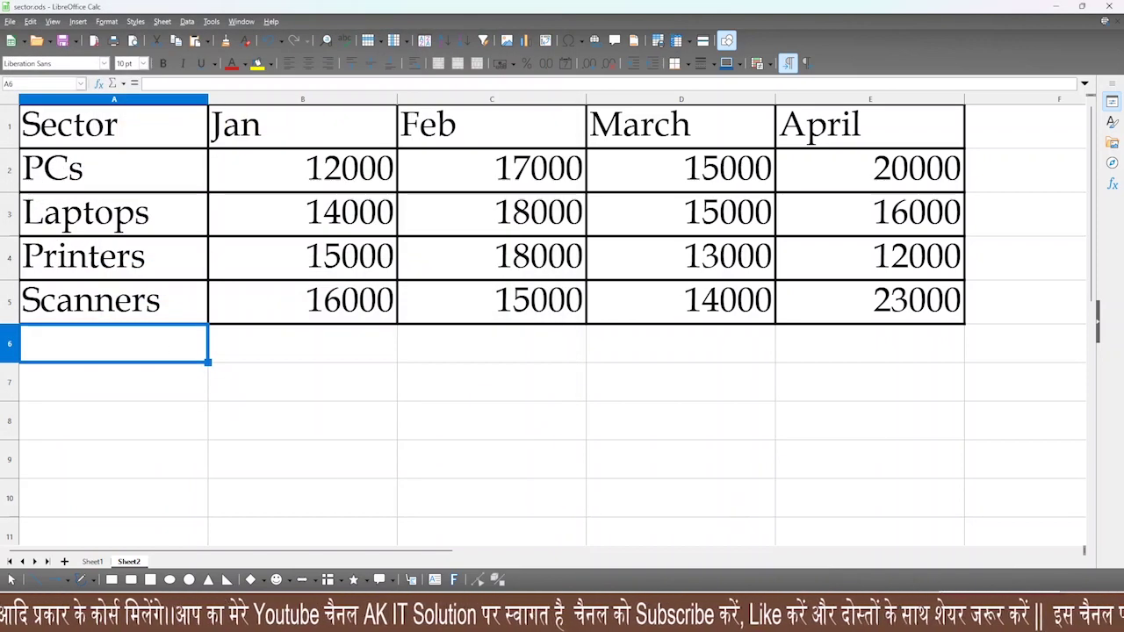
Switch to the exam PDF and review task b of Question 3 on calculating each sector's total sale with a formula
key(alt+Tab)
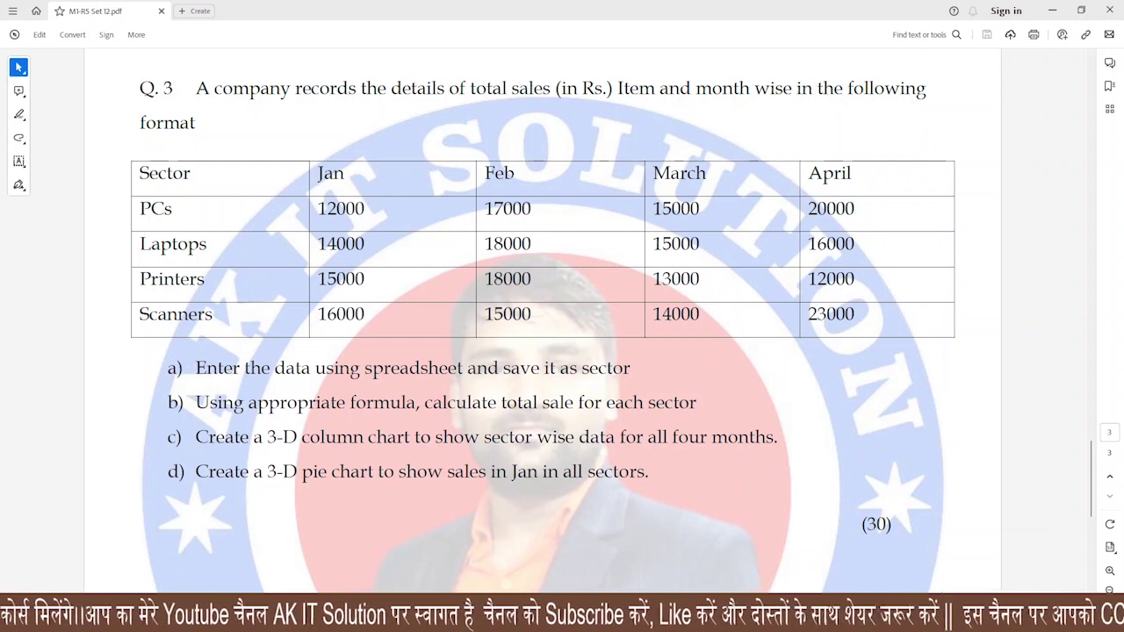
drag(135, 404, 166, 395)
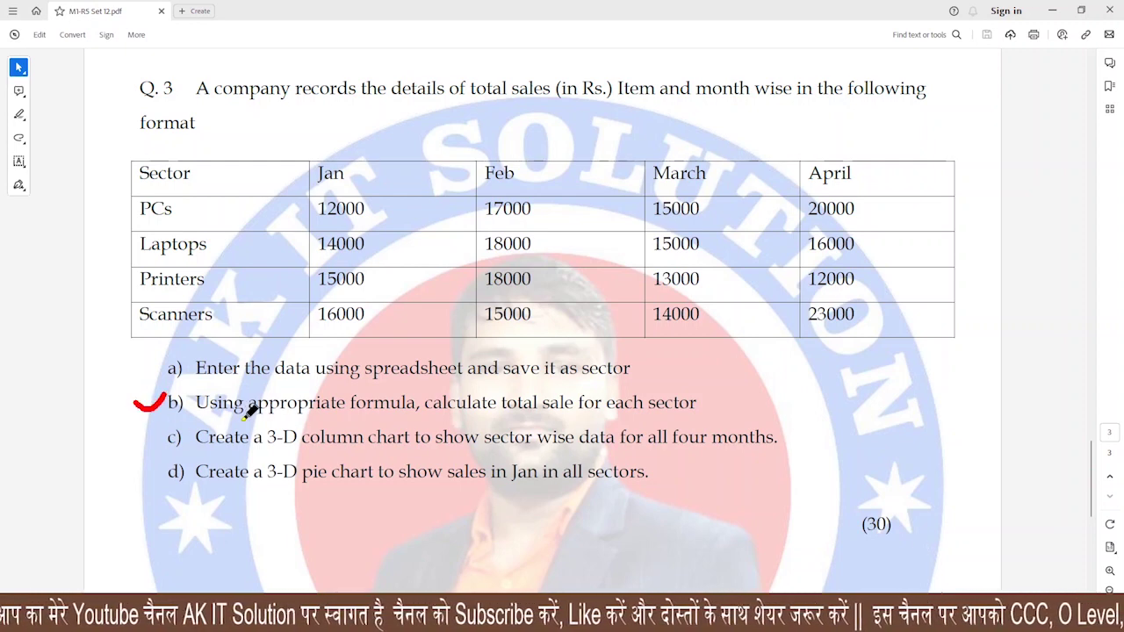
drag(241, 420, 715, 419)
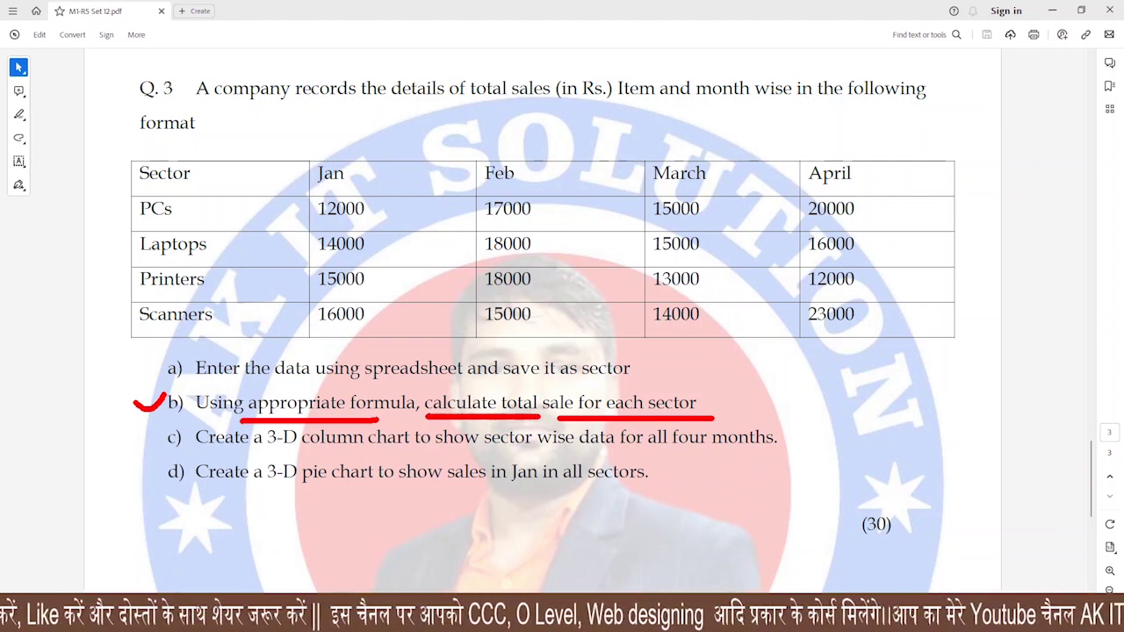
key(Escape)
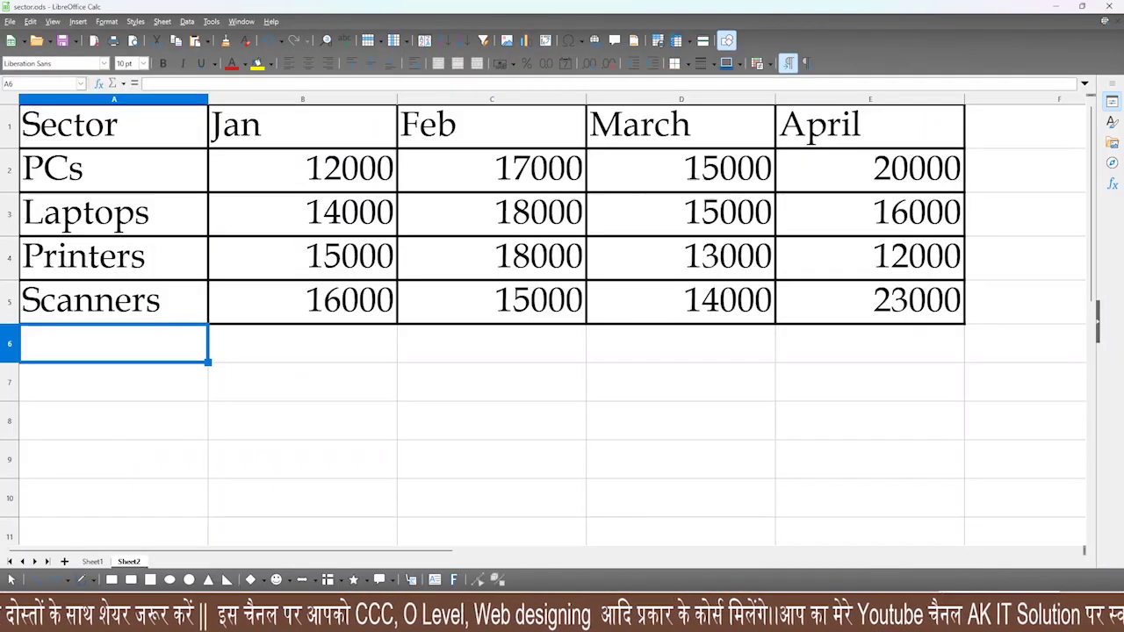
Back in the Calc sheet, enter the heading total in cell F1, beside the April column
click(554, 347)
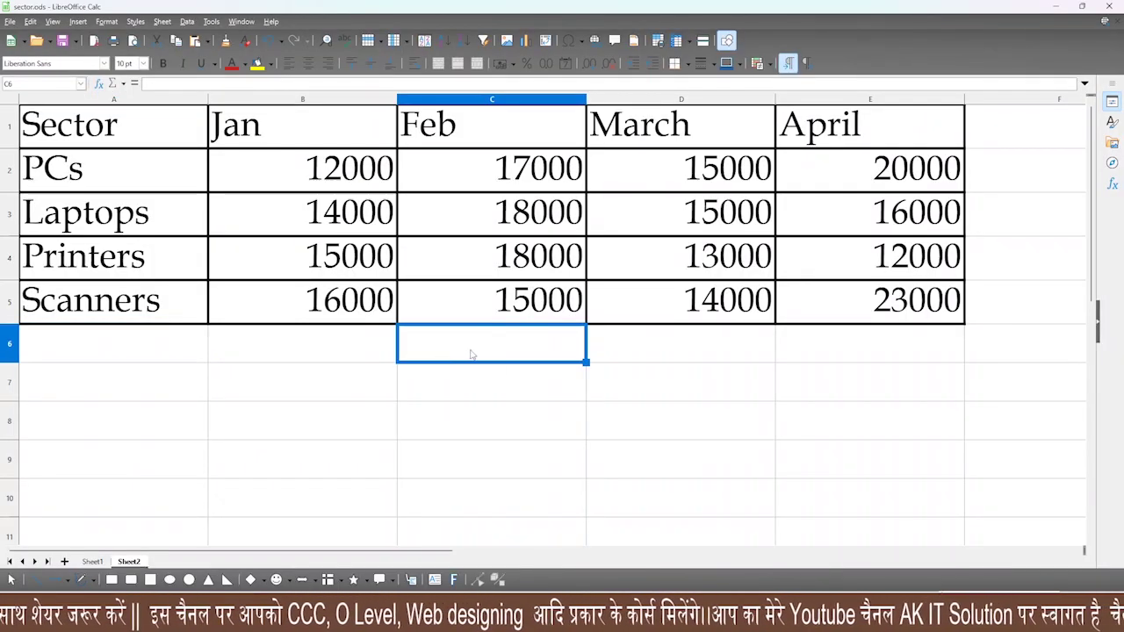
click(1006, 127)
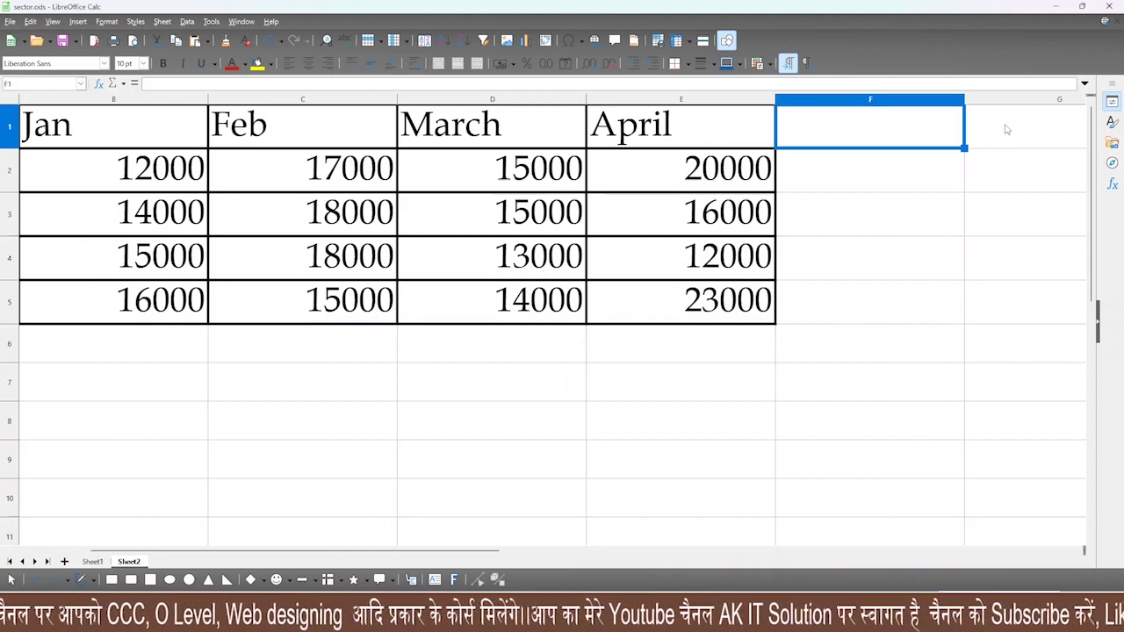
text(total)
key(Return)
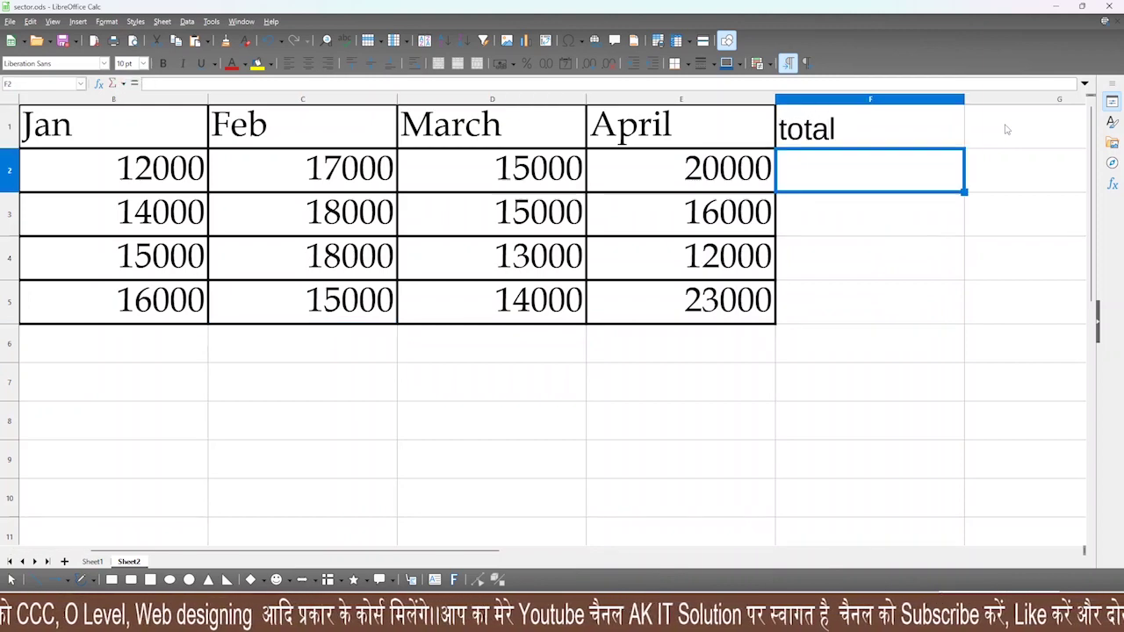
Calculate the PCs total in F2 with the formula =SUM(B2:E2)
scroll(866, 268, down, 1)
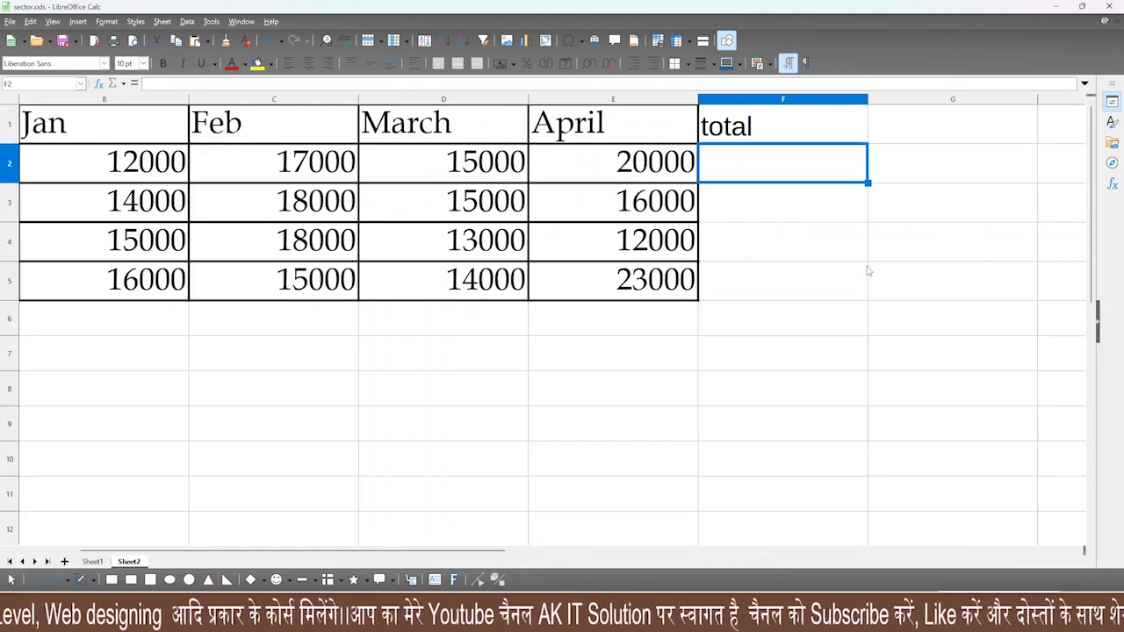
drag(475, 553, 415, 557)
text(=)
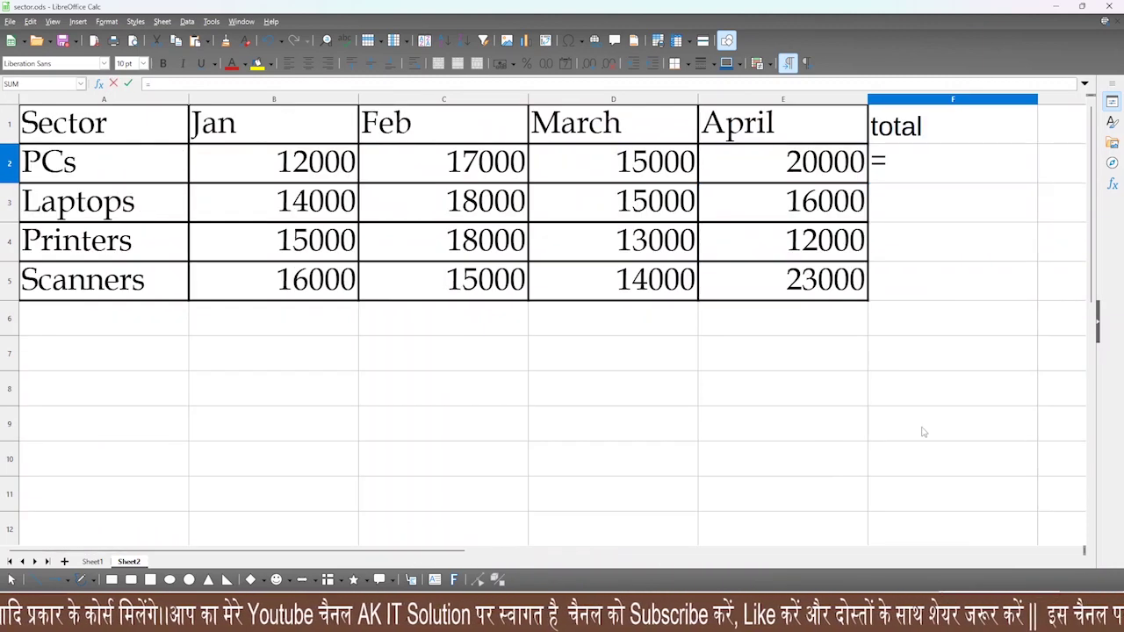
text(sum()
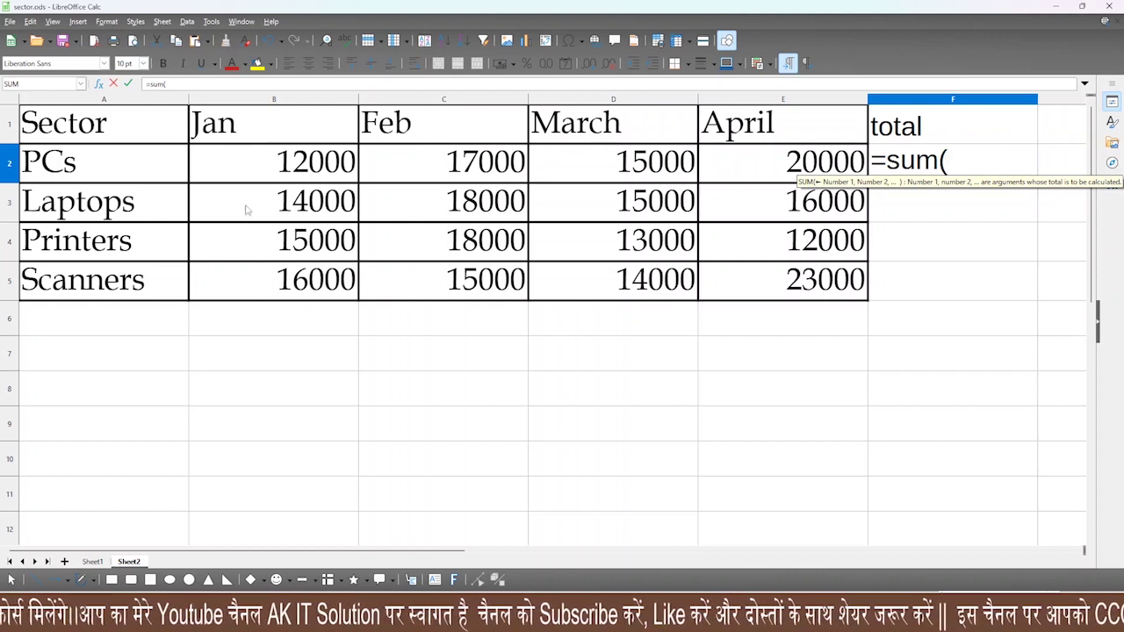
drag(330, 172, 775, 167)
text())
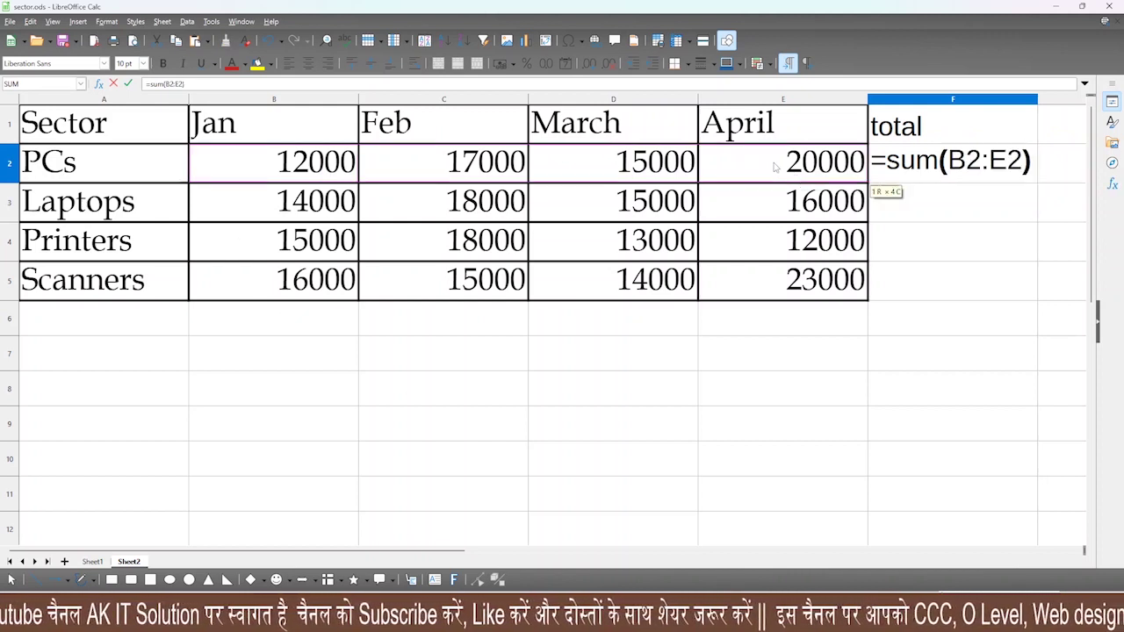
key(Return)
Copy the SUM formula from F2 down through F5 and check the total of each sector
click(1023, 174)
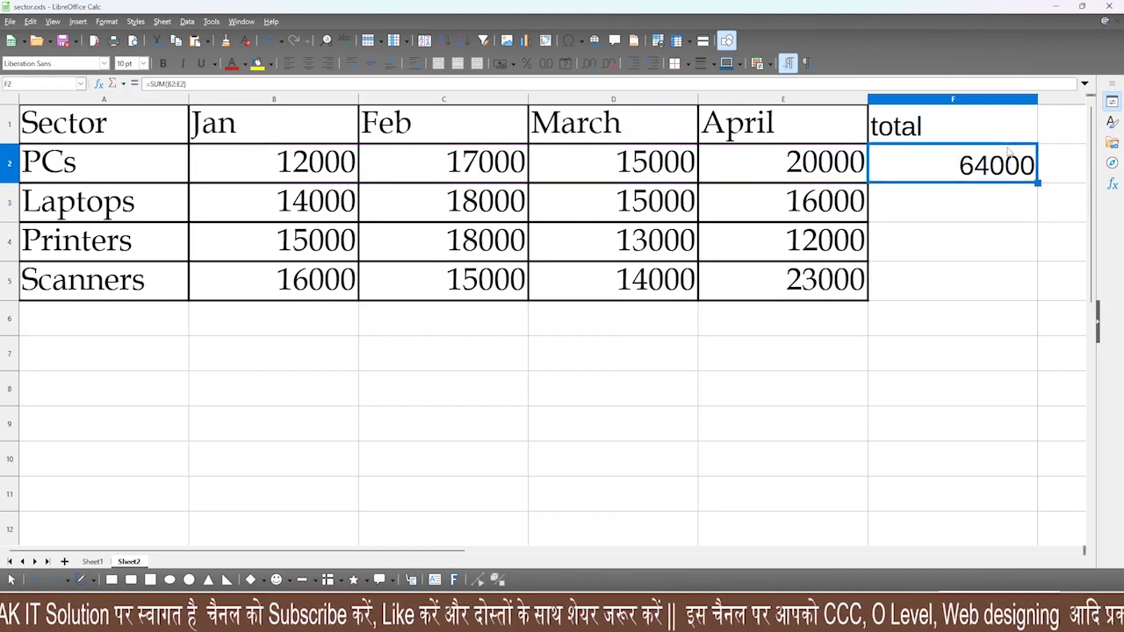
drag(1037, 184, 1032, 298)
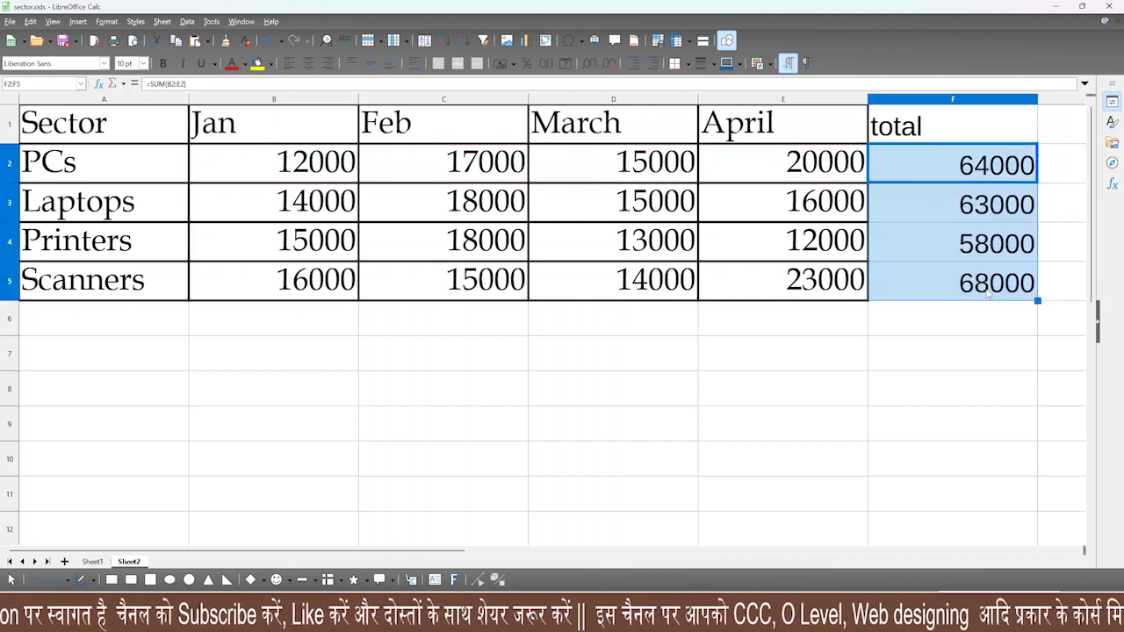
click(391, 373)
click(111, 156)
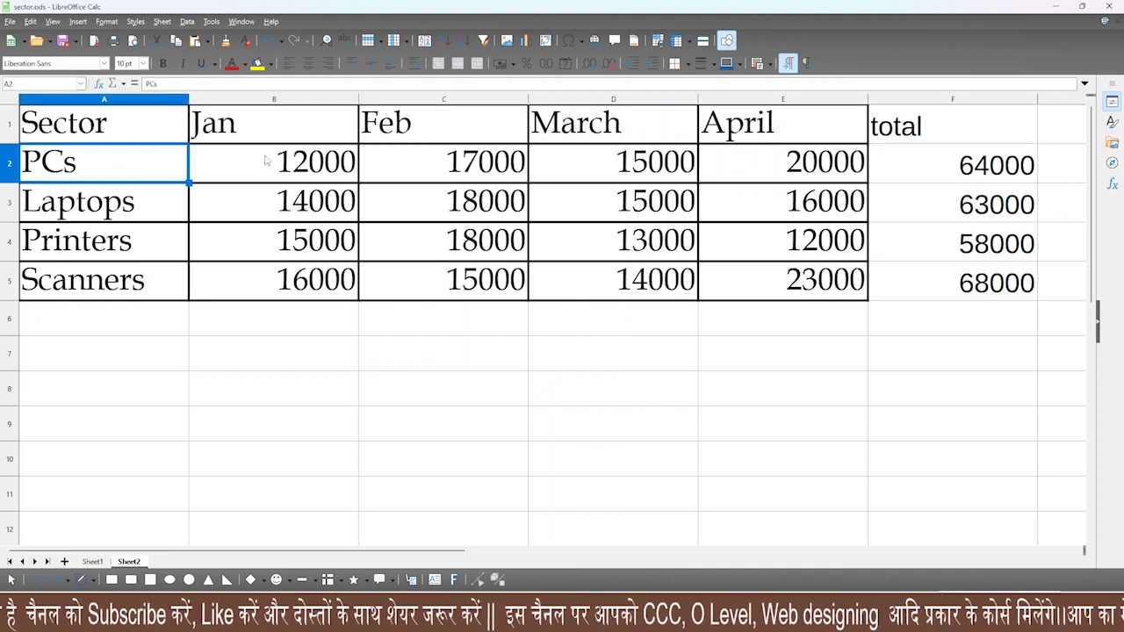
click(269, 159)
click(979, 161)
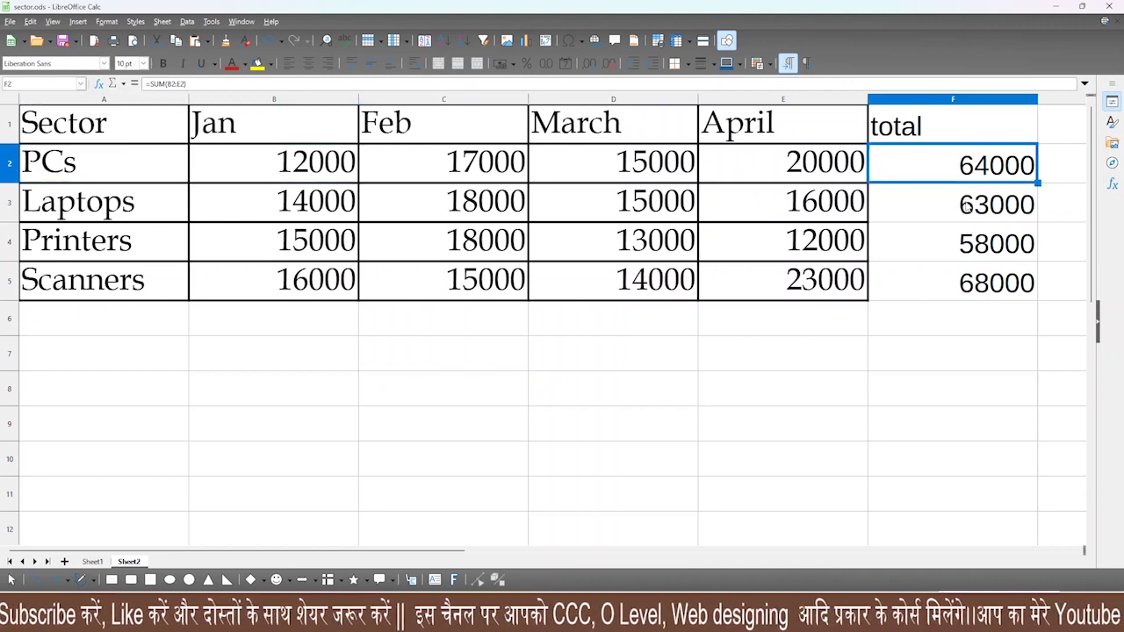
click(966, 216)
click(966, 243)
click(966, 285)
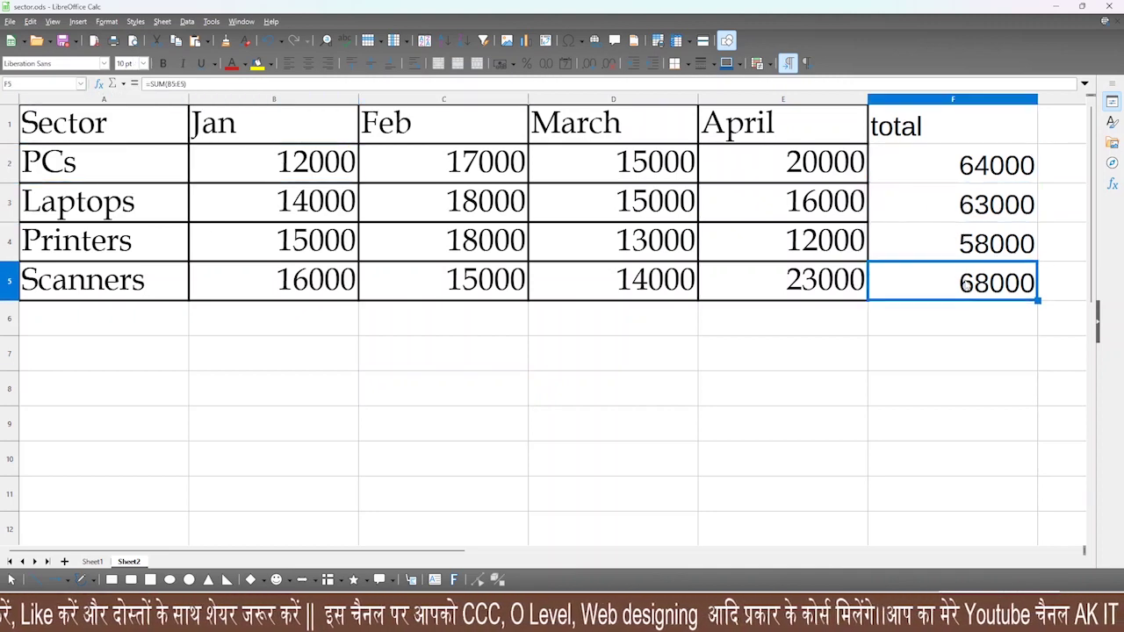
Apply an outer border and all inner lines to the total column F1:F5
drag(949, 132, 959, 284)
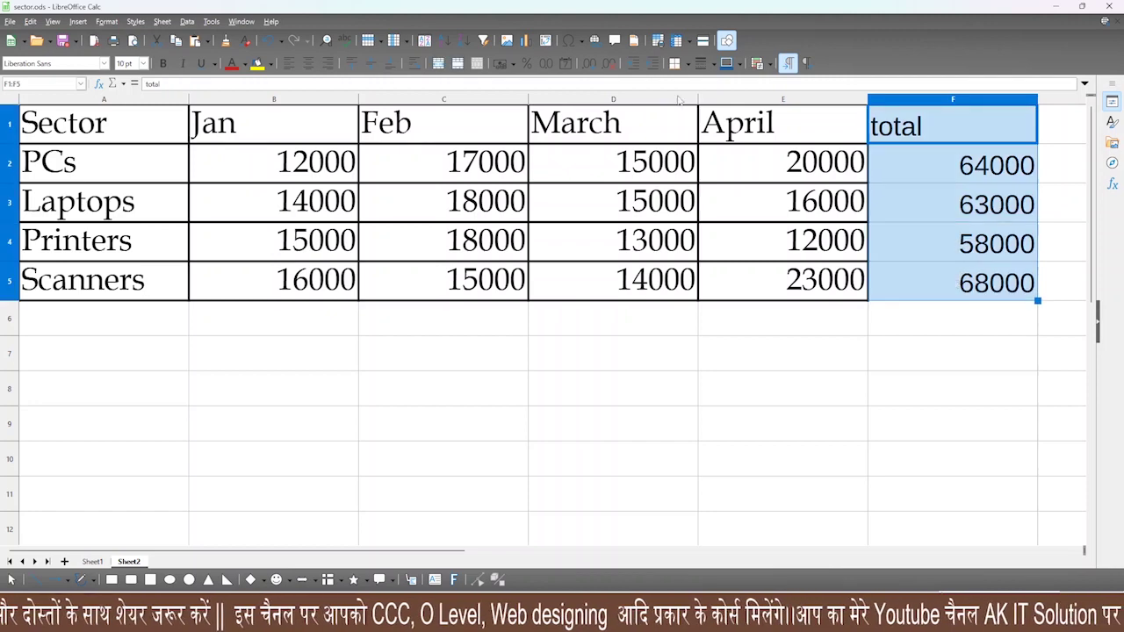
click(689, 65)
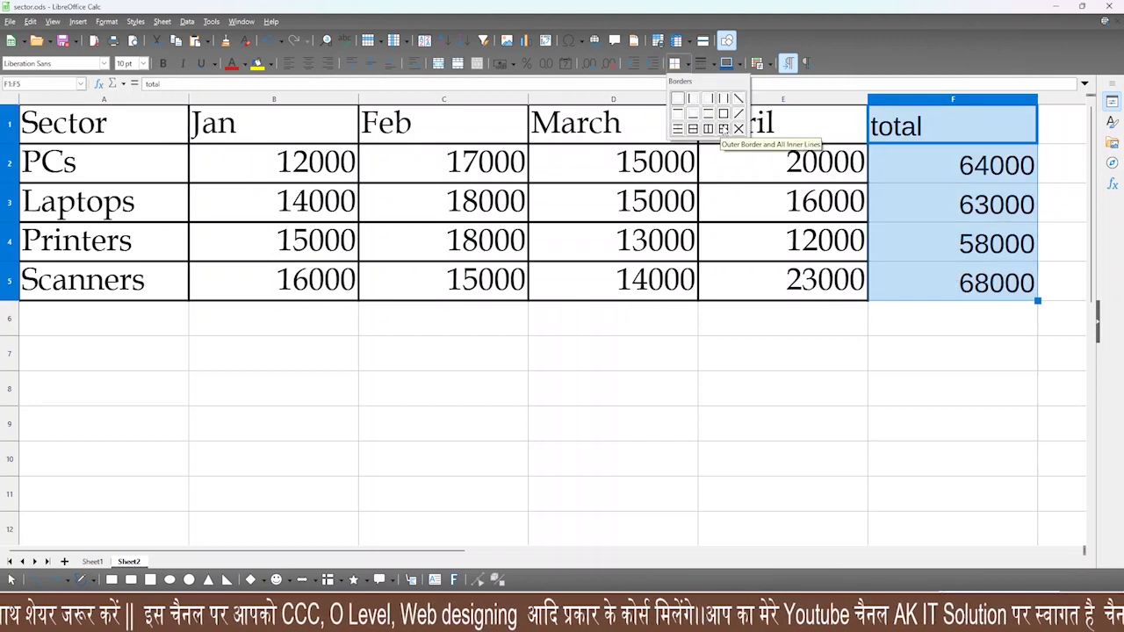
click(724, 129)
click(513, 274)
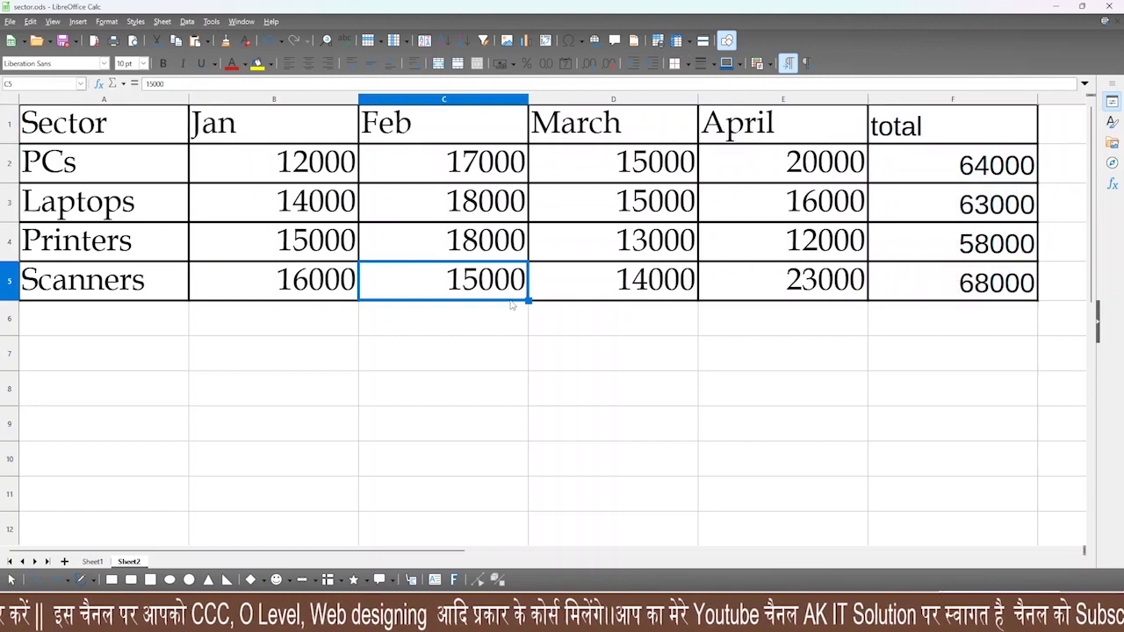
click(580, 309)
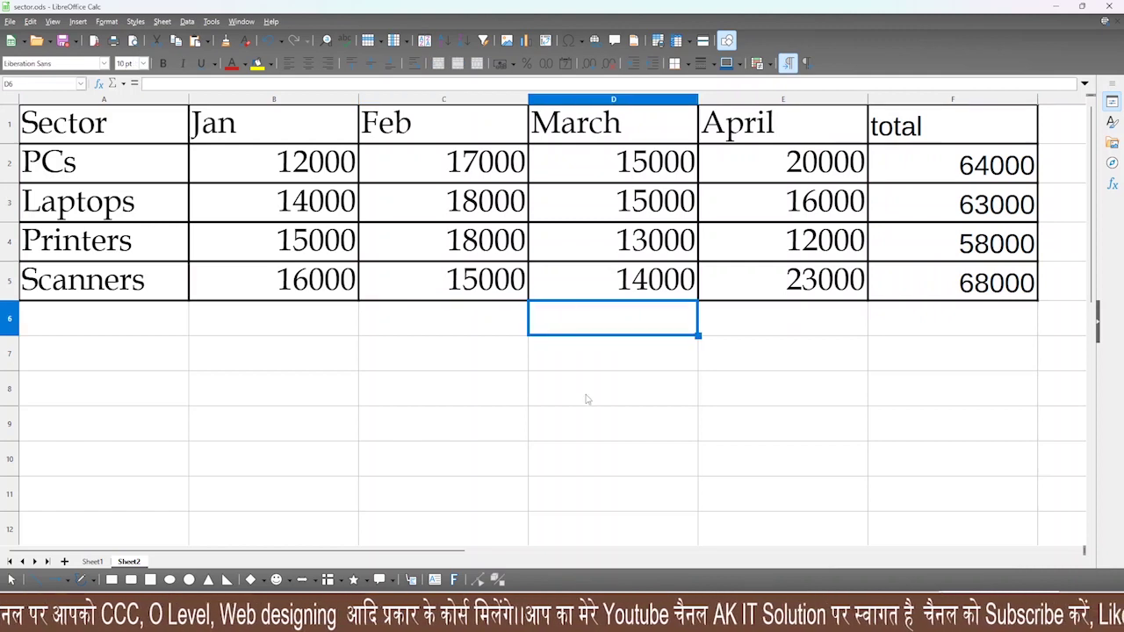
Switch to the exam PDF and review task c of Question 3 on the 3-D column chart of sector data for four months
key(alt+Tab)
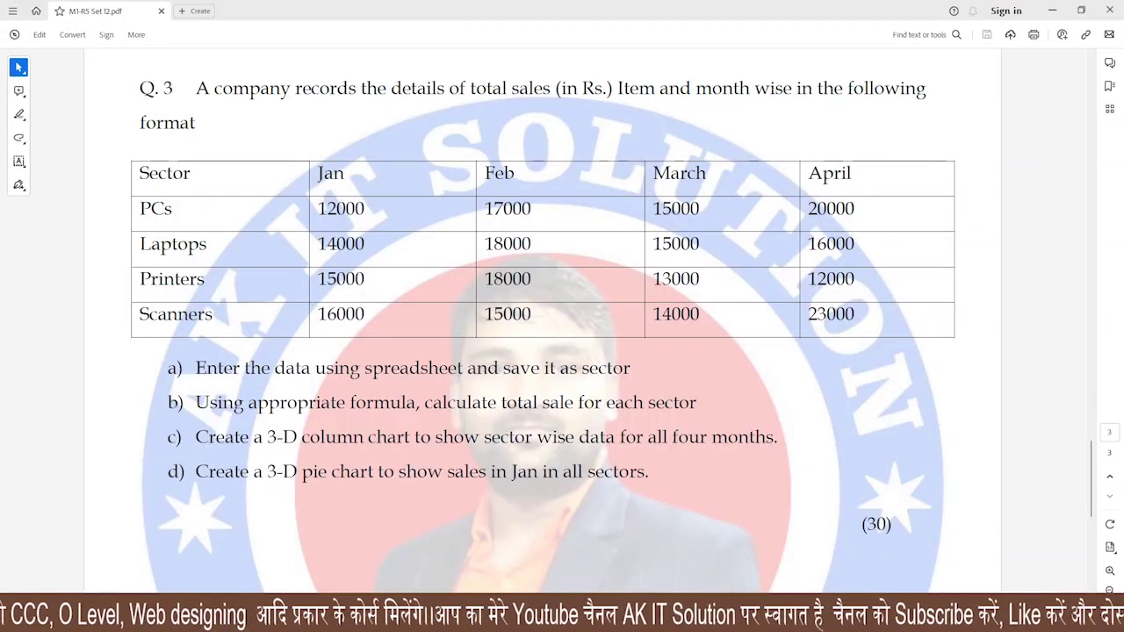
drag(138, 437, 168, 425)
drag(244, 457, 832, 453)
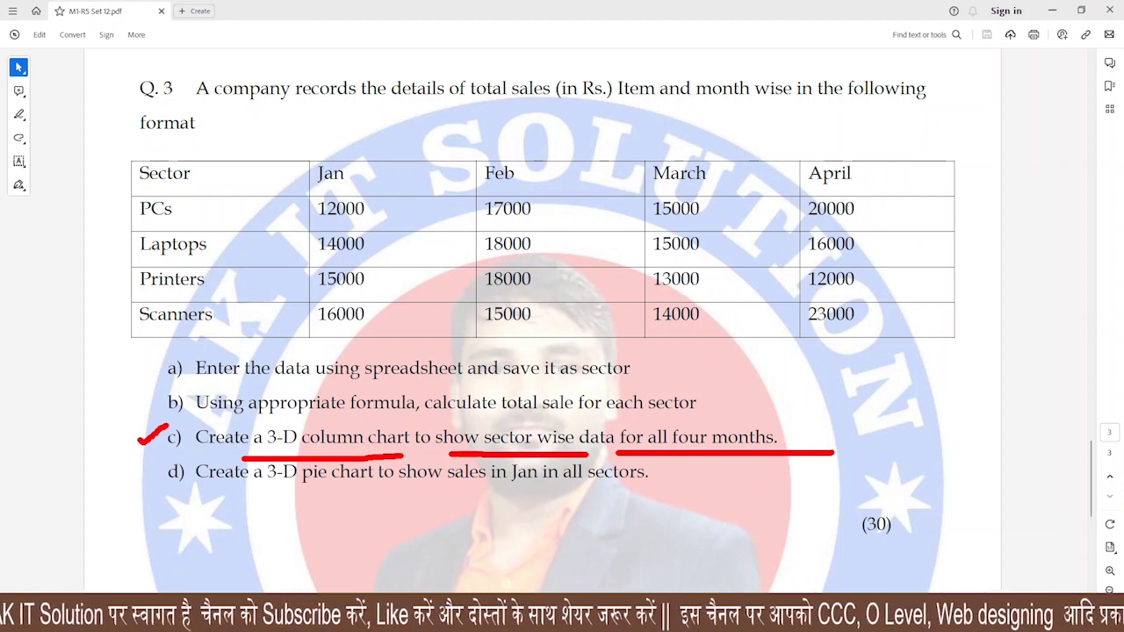
key(e)
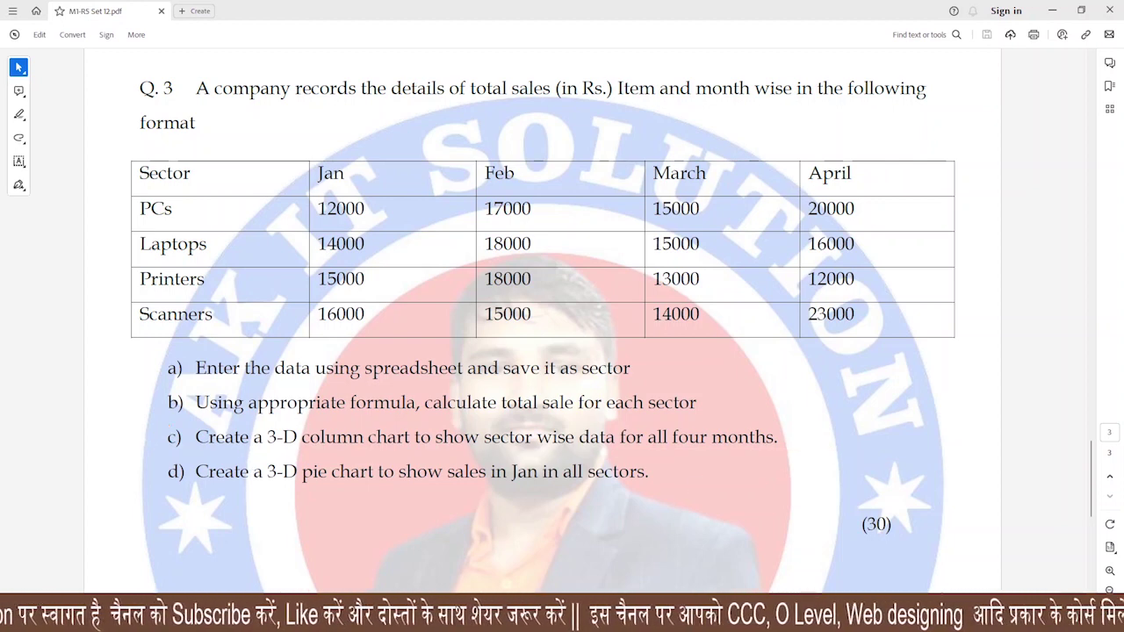
Return to the Calc sheet and start inserting a chart from the sector and month data in A1:E5, without the totals
key(alt+Tab)
click(356, 373)
drag(40, 129, 769, 279)
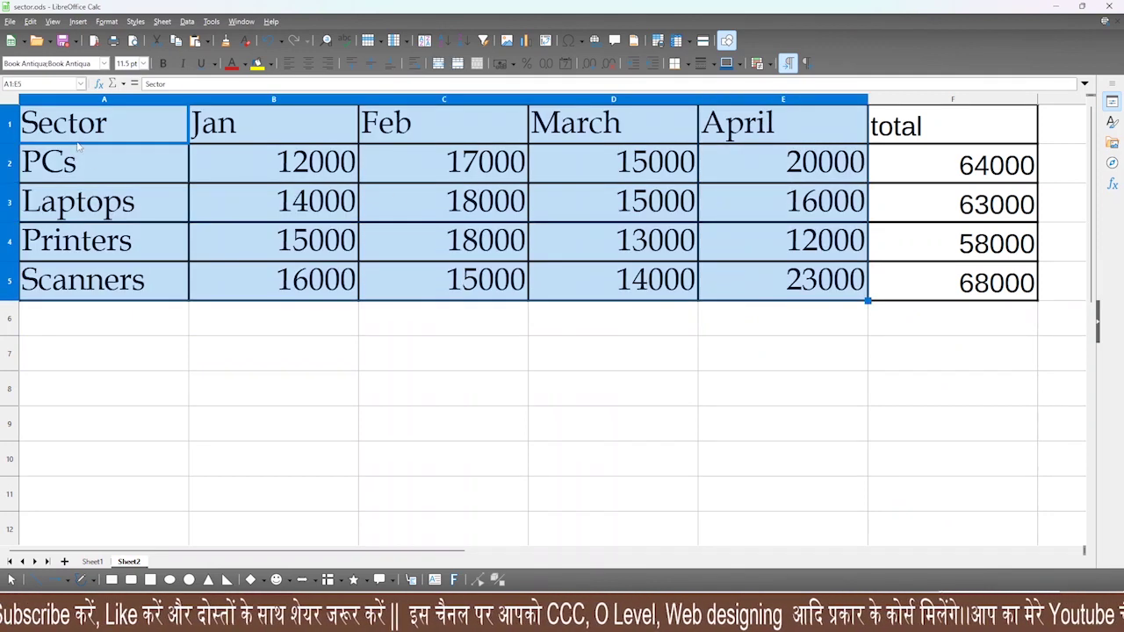
click(80, 24)
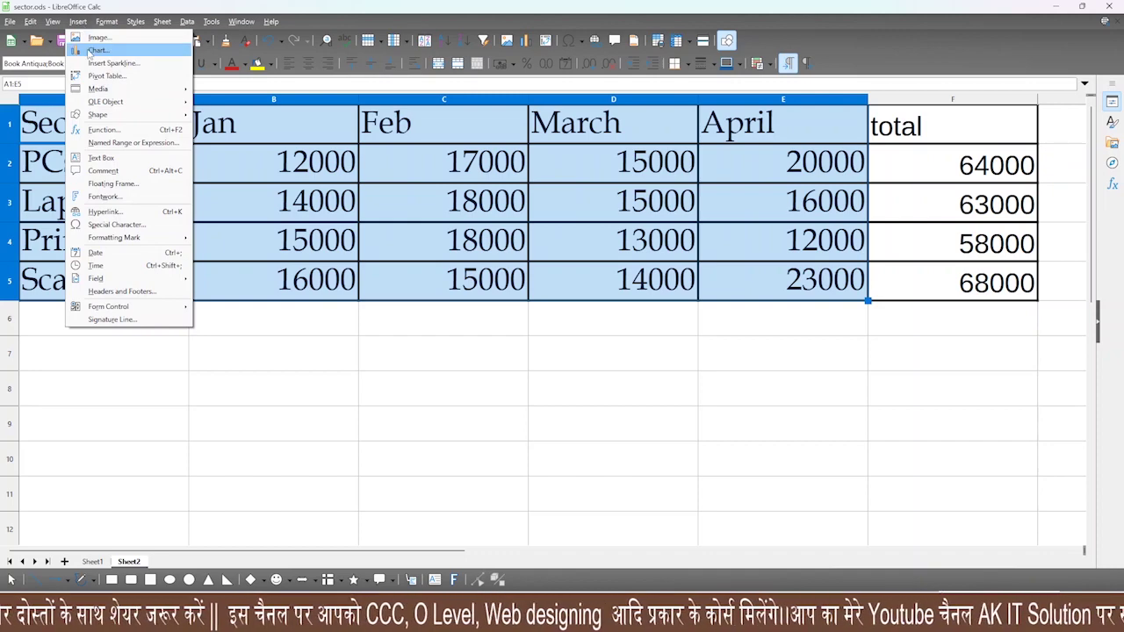
click(97, 50)
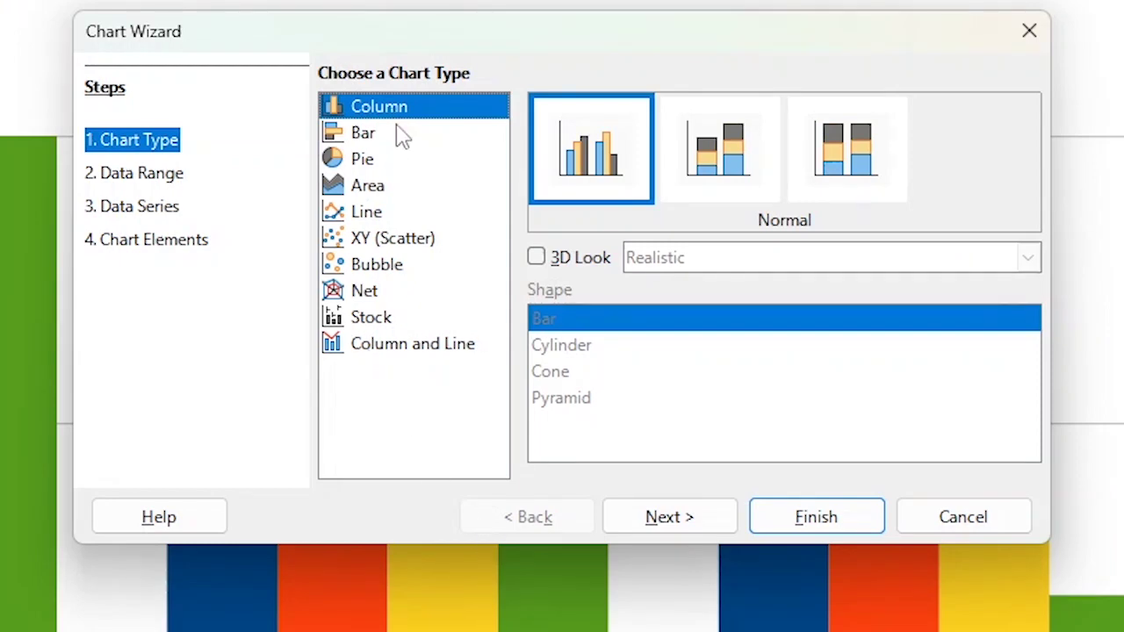
Set the chart type to a normal column chart with realistic 3D look and cylinder shape, and proceed to the data range settings
click(400, 133)
click(537, 257)
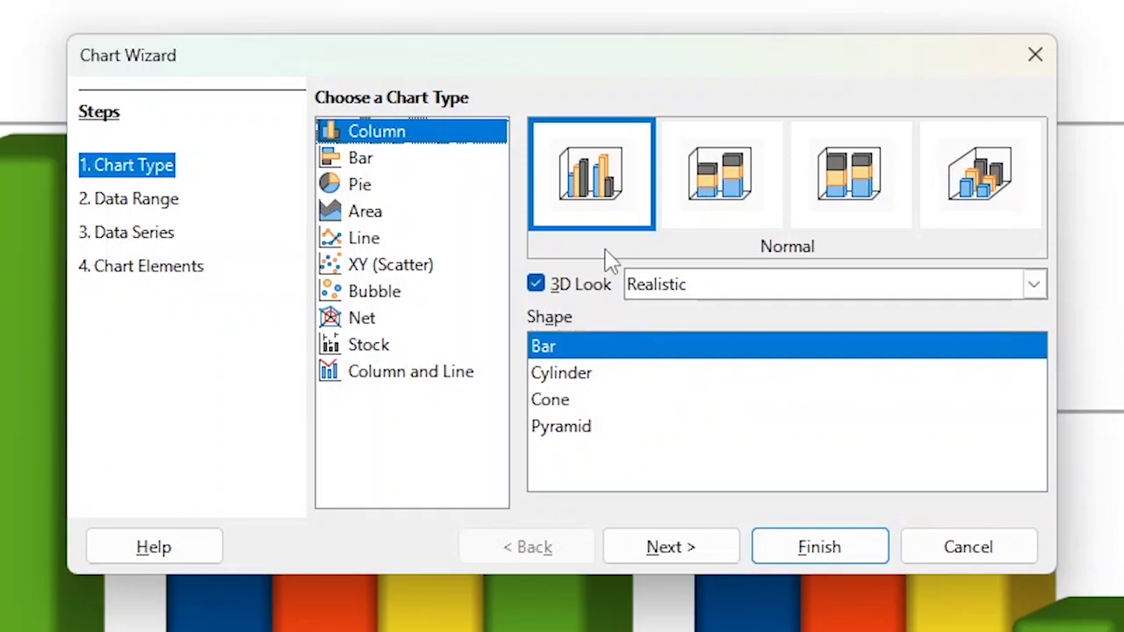
click(563, 376)
click(562, 403)
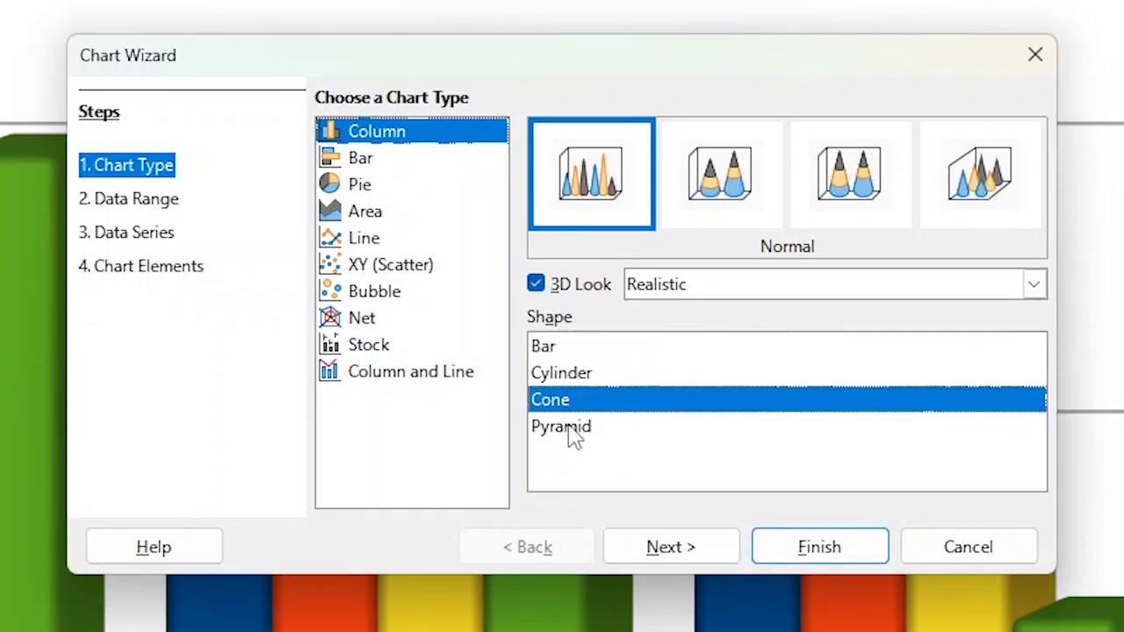
click(571, 432)
click(562, 376)
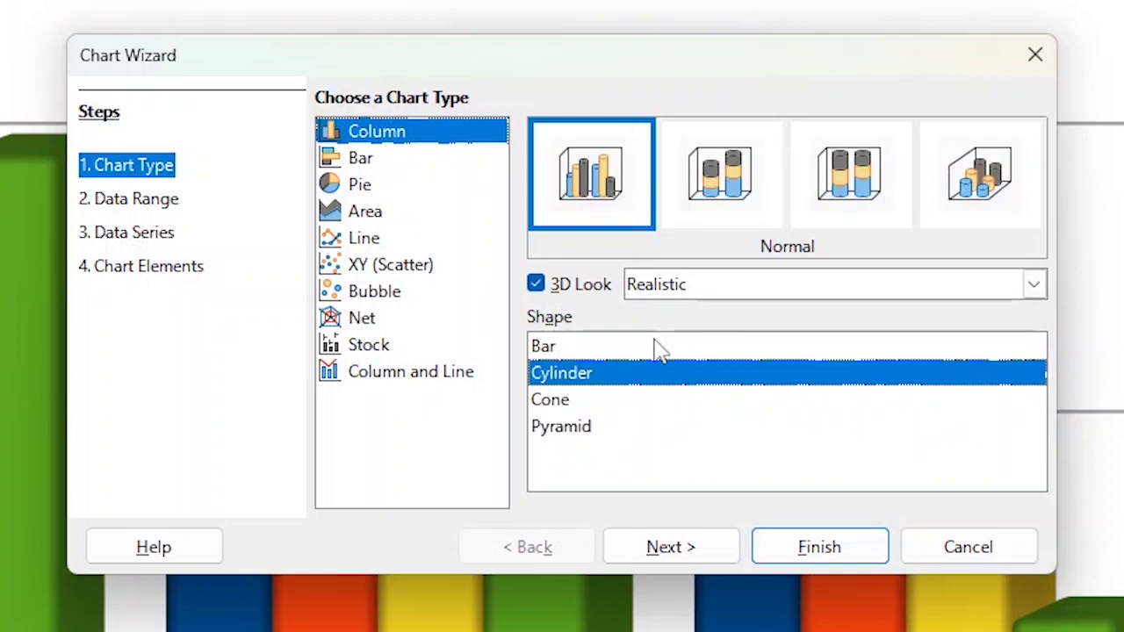
click(685, 554)
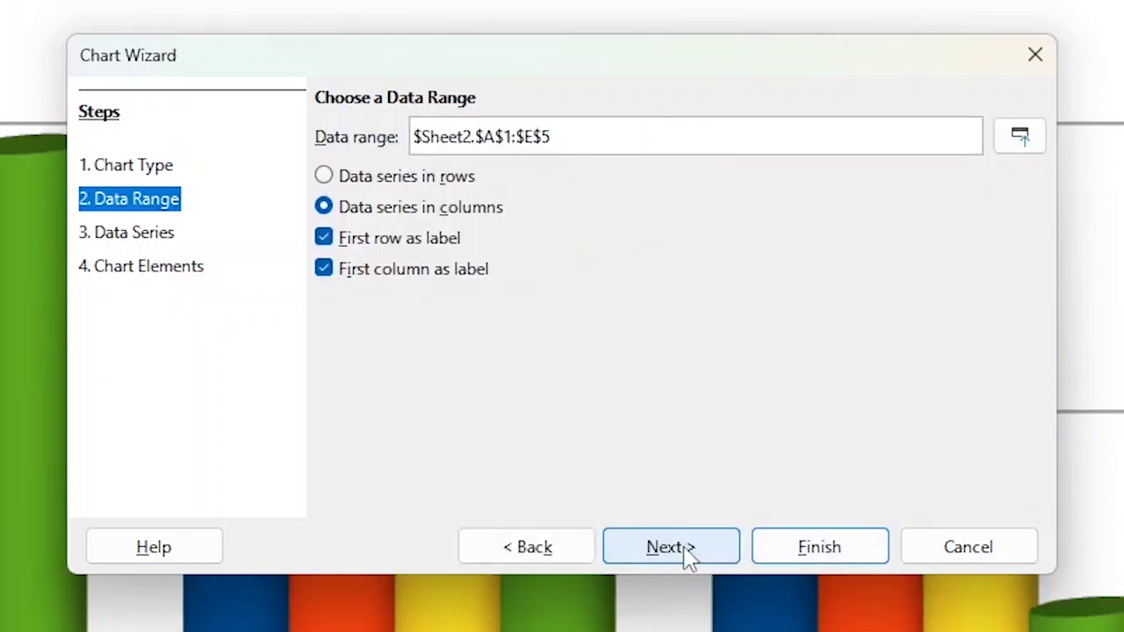
Finish the 3-D column chart with data series in columns, first row and column as labels, no titles and the legend on the right
click(667, 557)
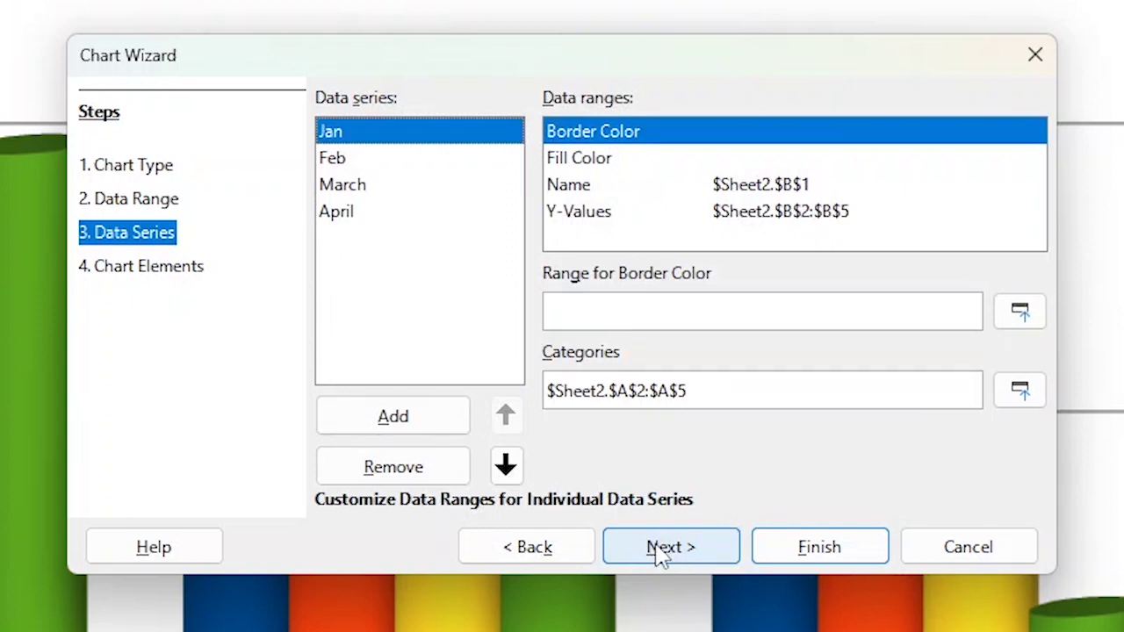
click(662, 554)
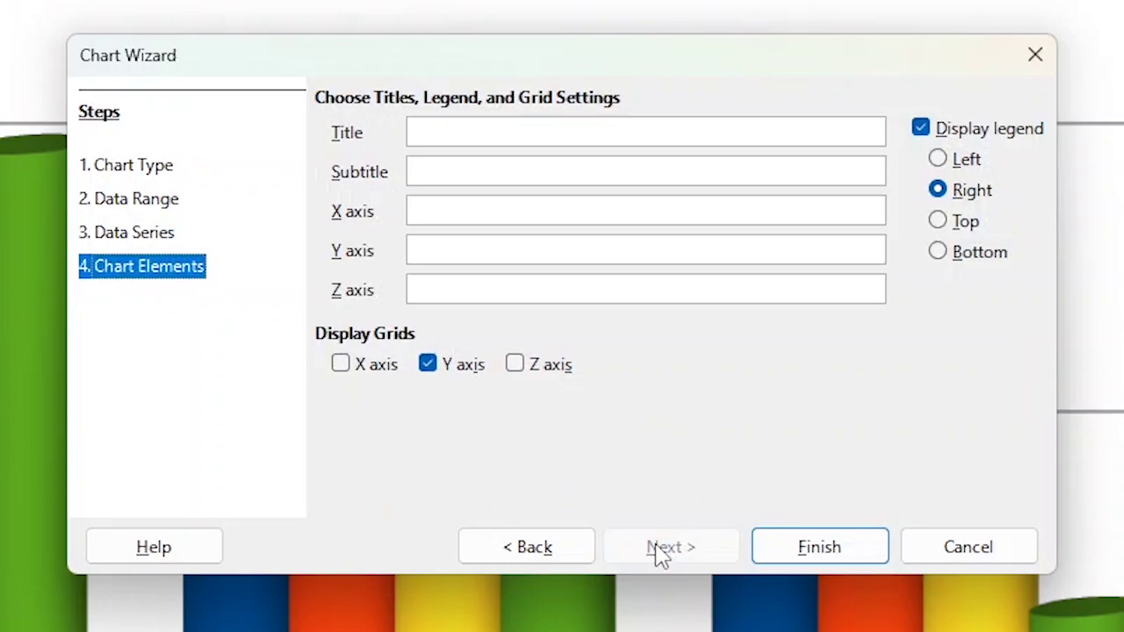
click(822, 549)
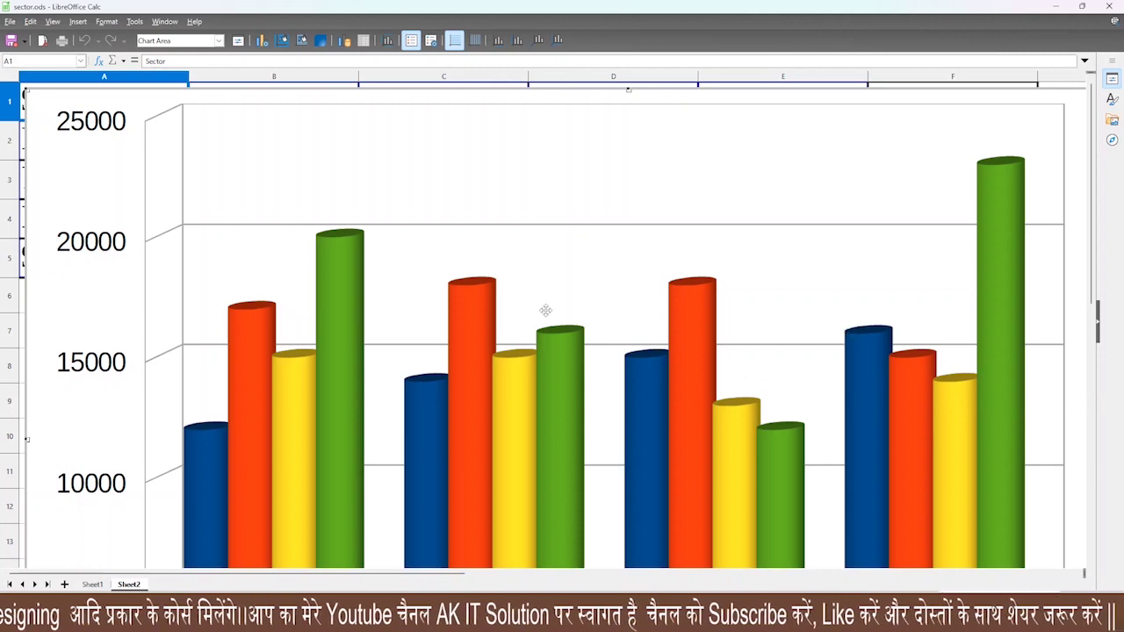
scroll(1097, 259, down, 3)
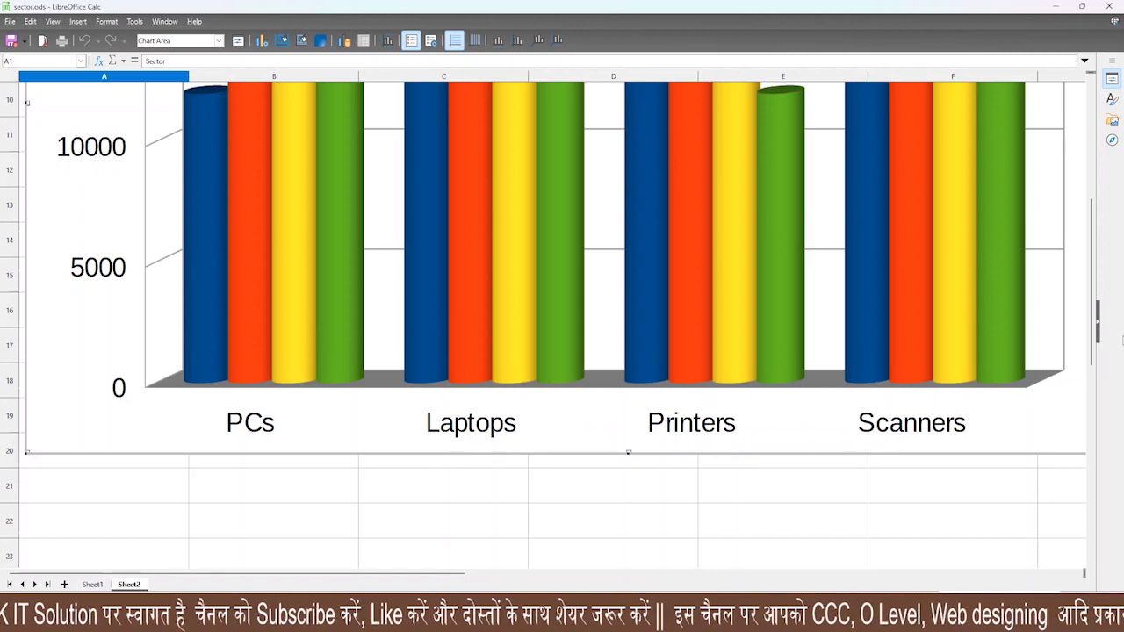
drag(1097, 296, 1093, 145)
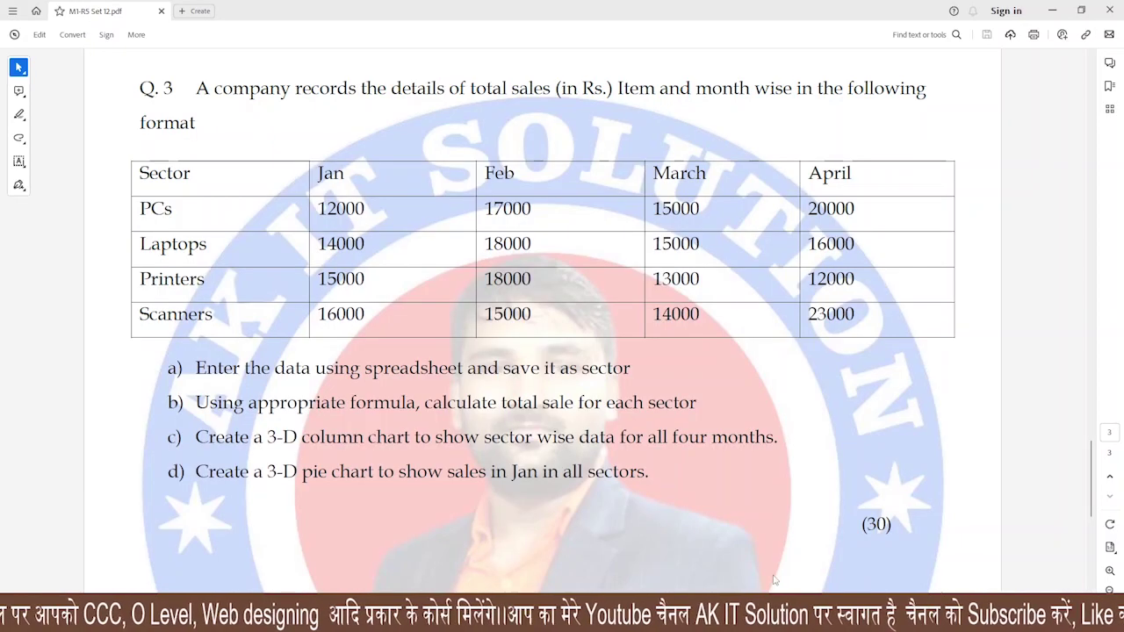
Switch to the exam PDF and review task d of Question 3 on the 3-D pie chart of January sales
mouse_move(145, 474)
mouse_down()
mouse_move(654, 496)
mouse_move(664, 466)
mouse_move(650, 455)
mouse_move(180, 457)
mouse_move(174, 483)
mouse_move(209, 487)
mouse_up()
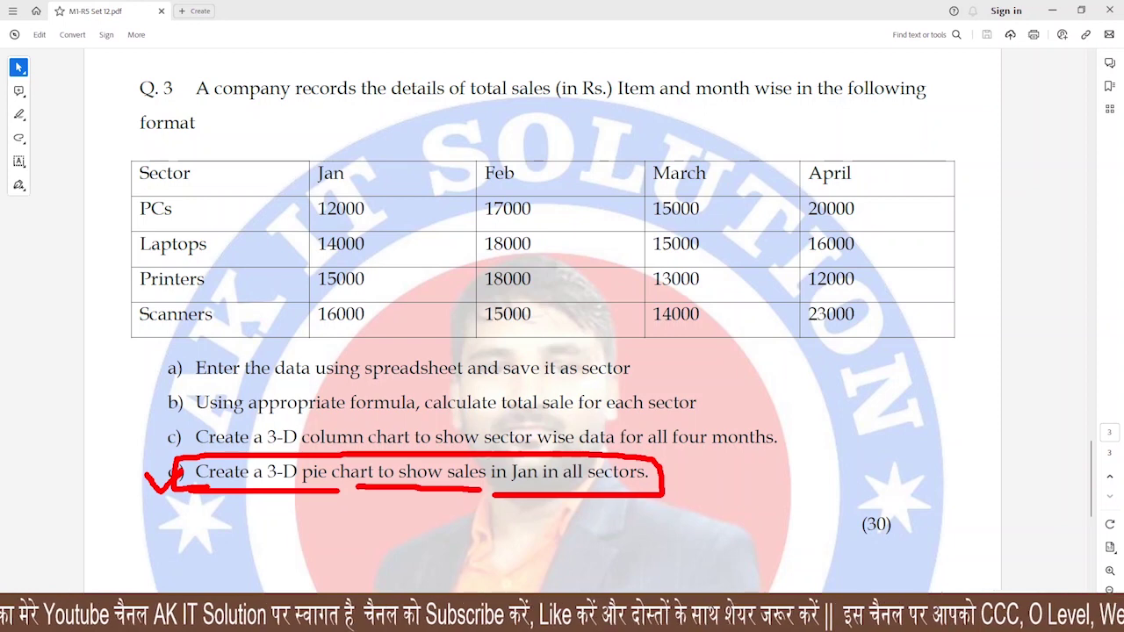
key(Escape)
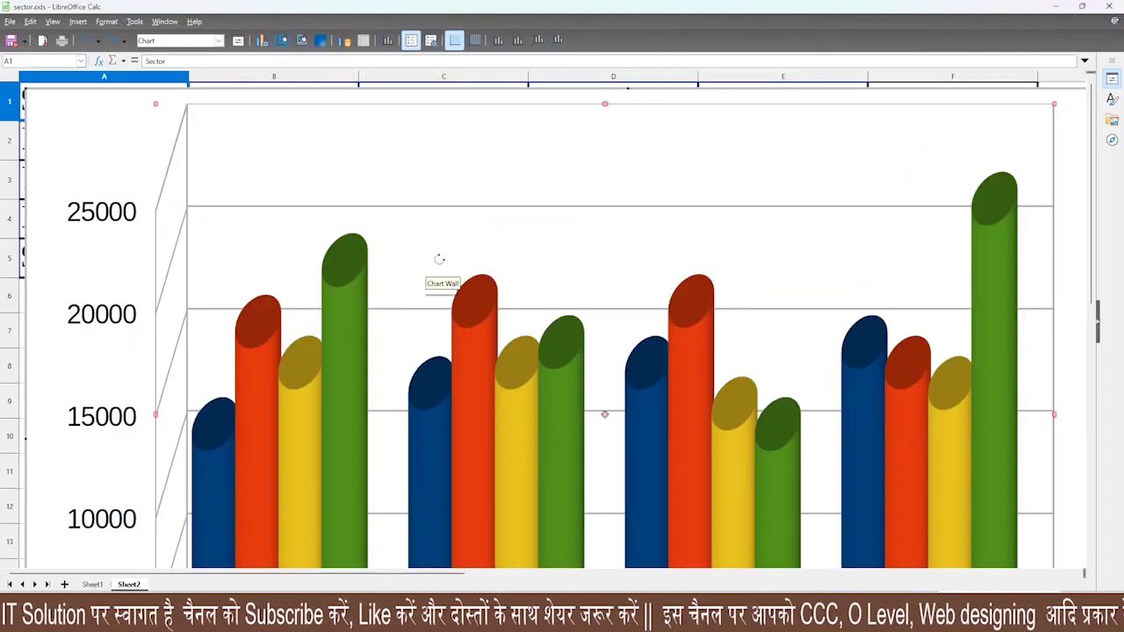
Return to the Calc sheet and delete the column chart that covers the data table
click(809, 187)
click(1068, 110)
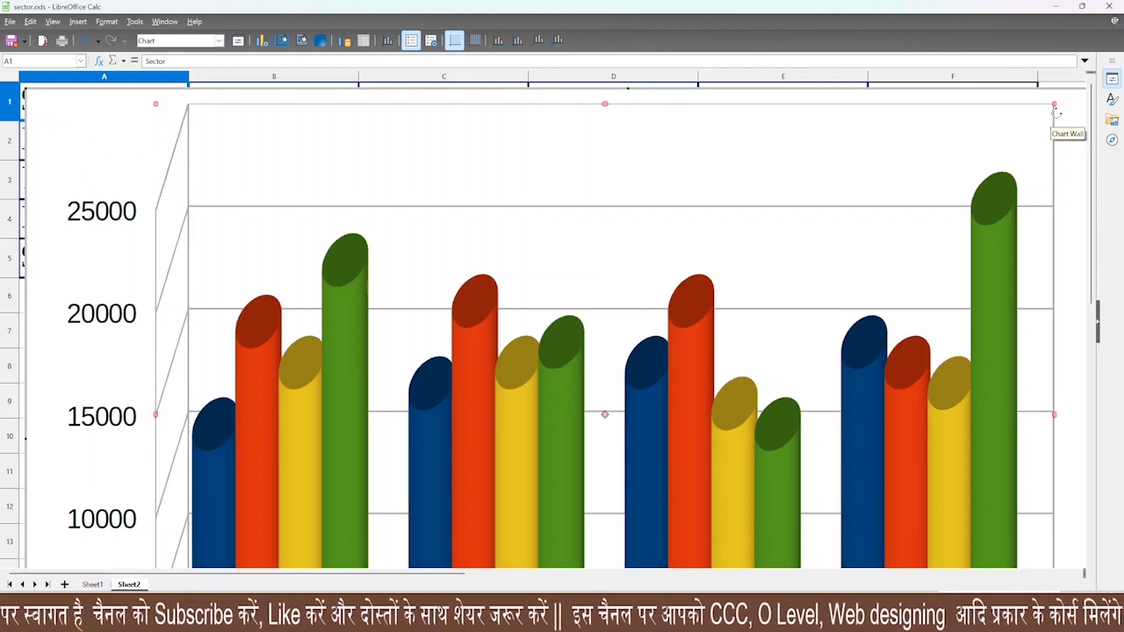
key(Delete)
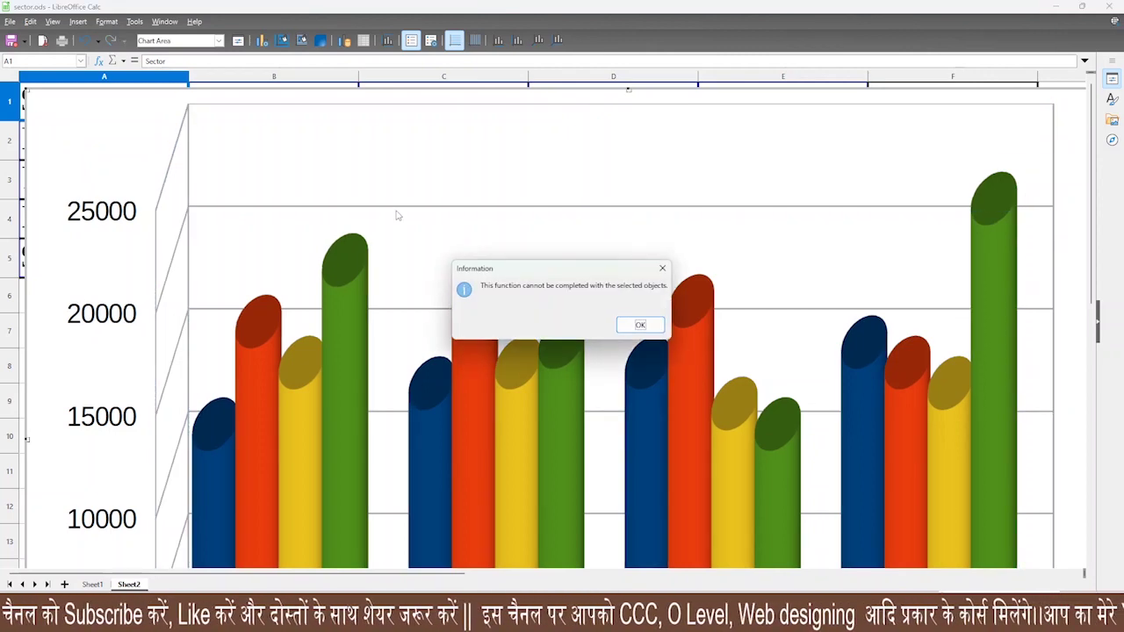
click(638, 324)
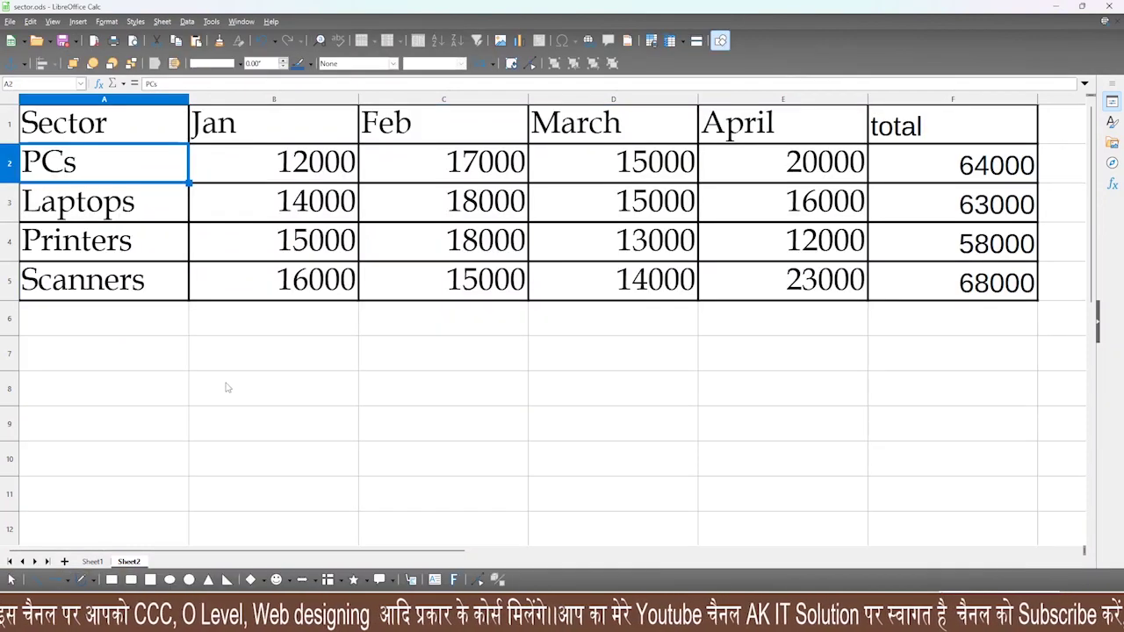
Insert a pie chart with realistic 3D look from the Sector and Jan data in A1:B5
click(228, 422)
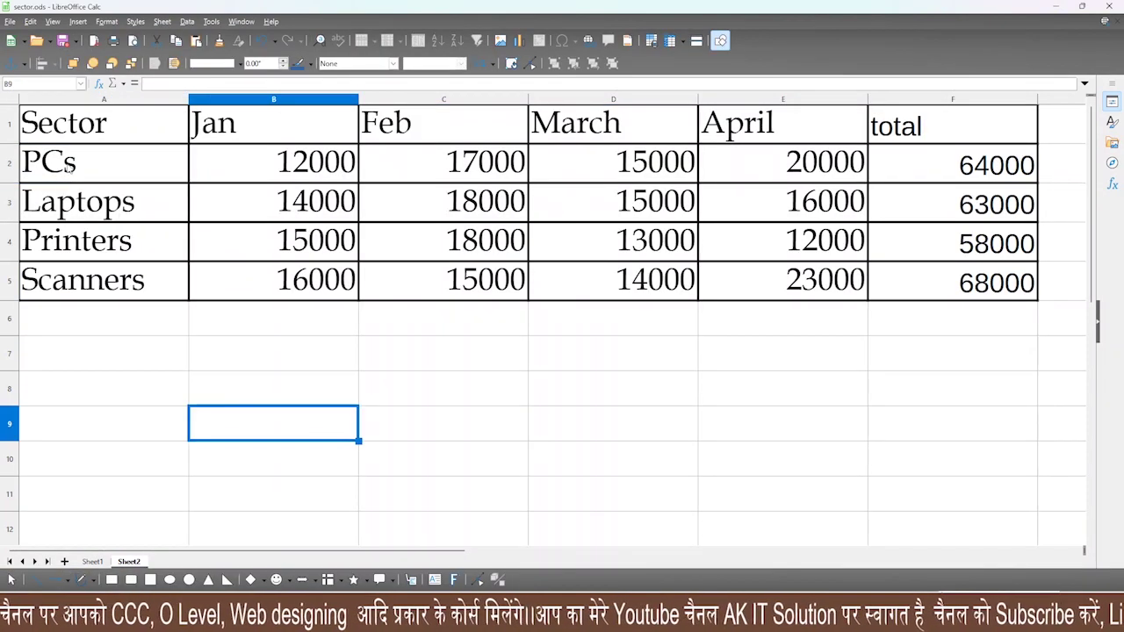
drag(70, 123, 264, 290)
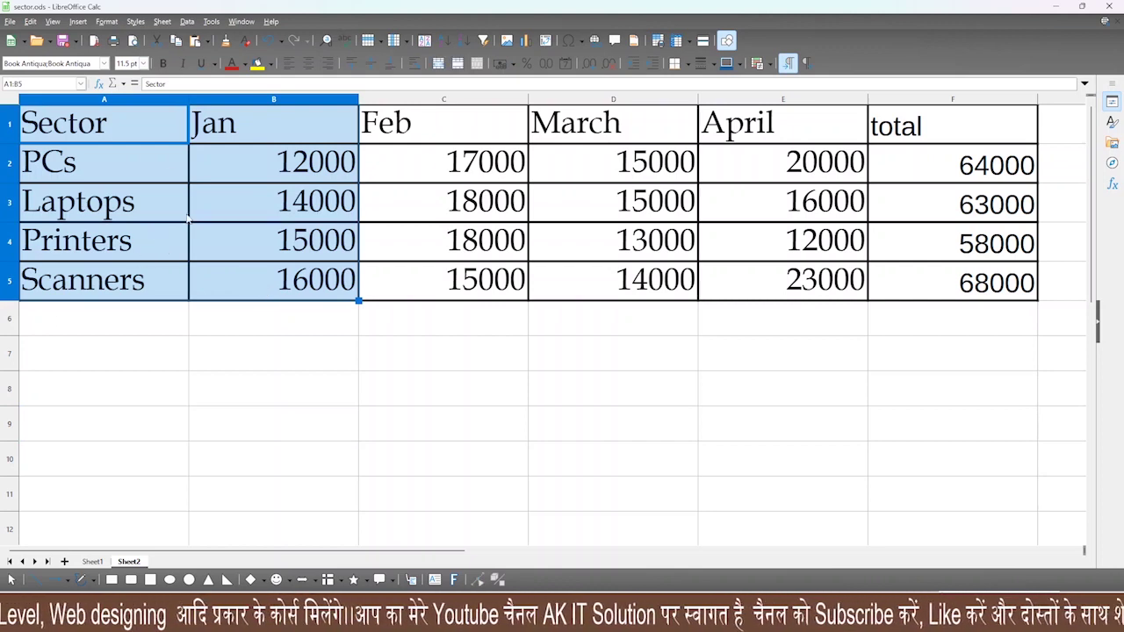
click(77, 22)
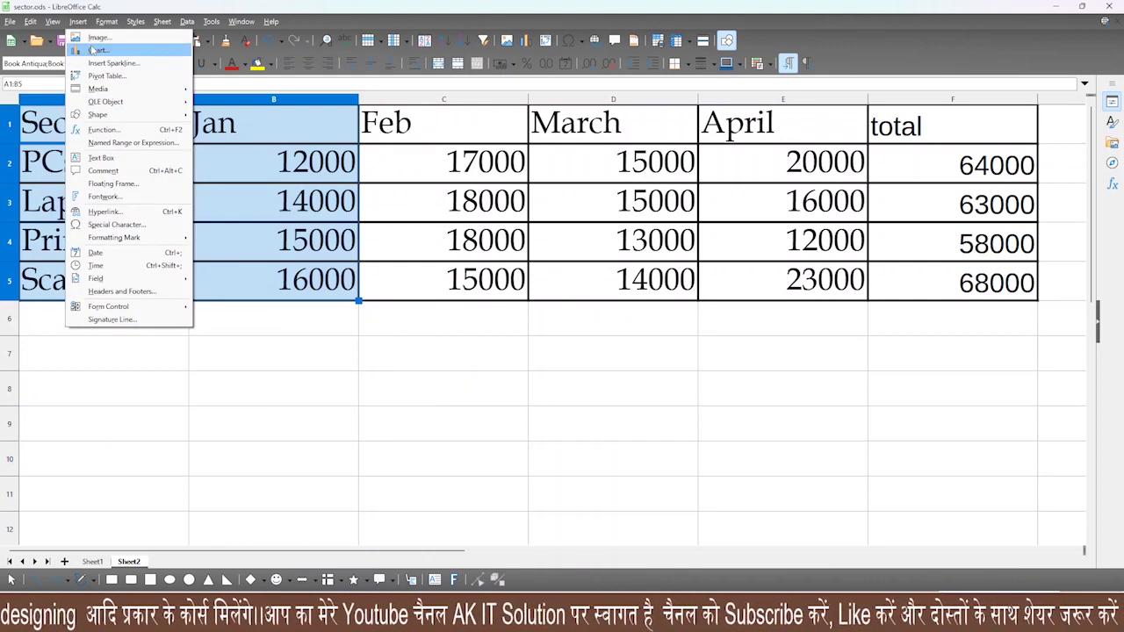
click(96, 50)
click(477, 250)
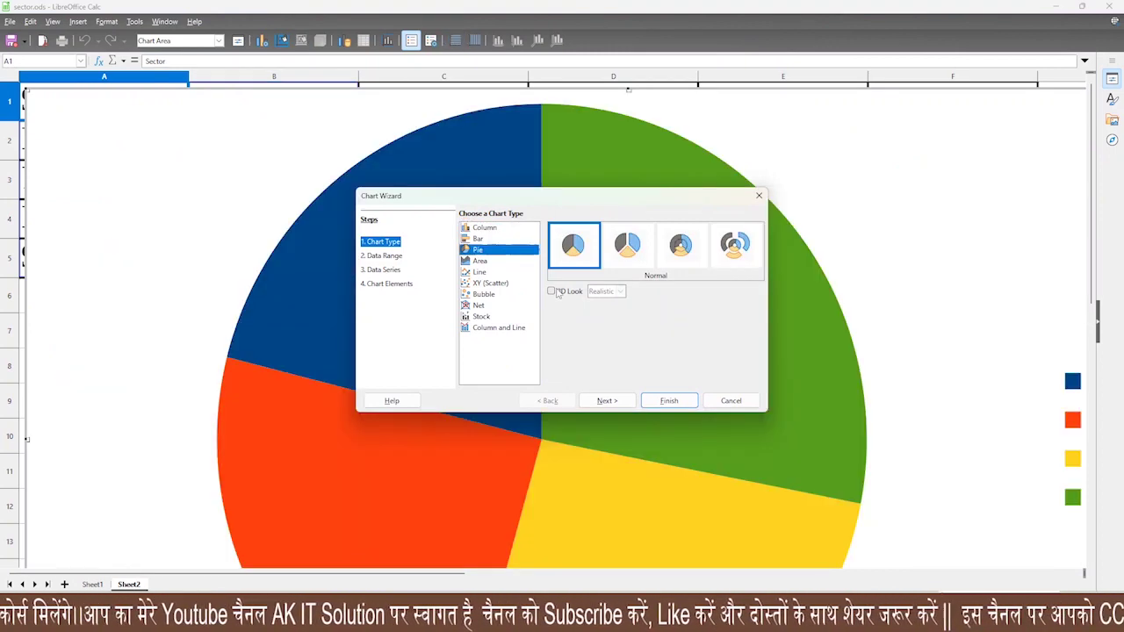
click(553, 292)
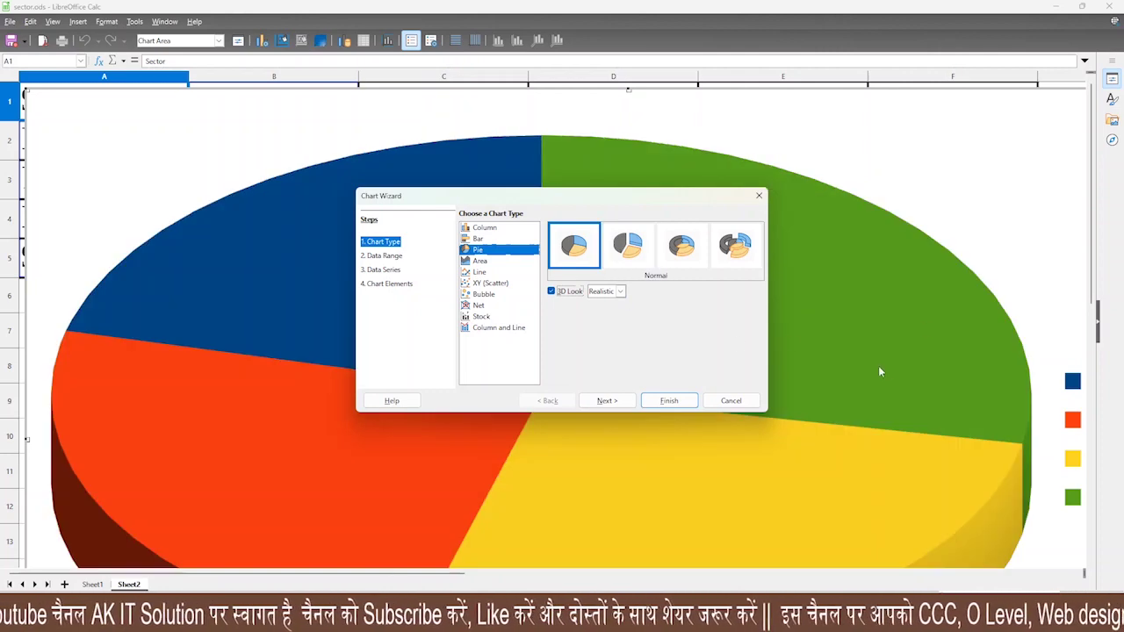
Preview the exploded pie, donut and exploded donut variants of the 3-D chart, and return to the normal pie
click(629, 249)
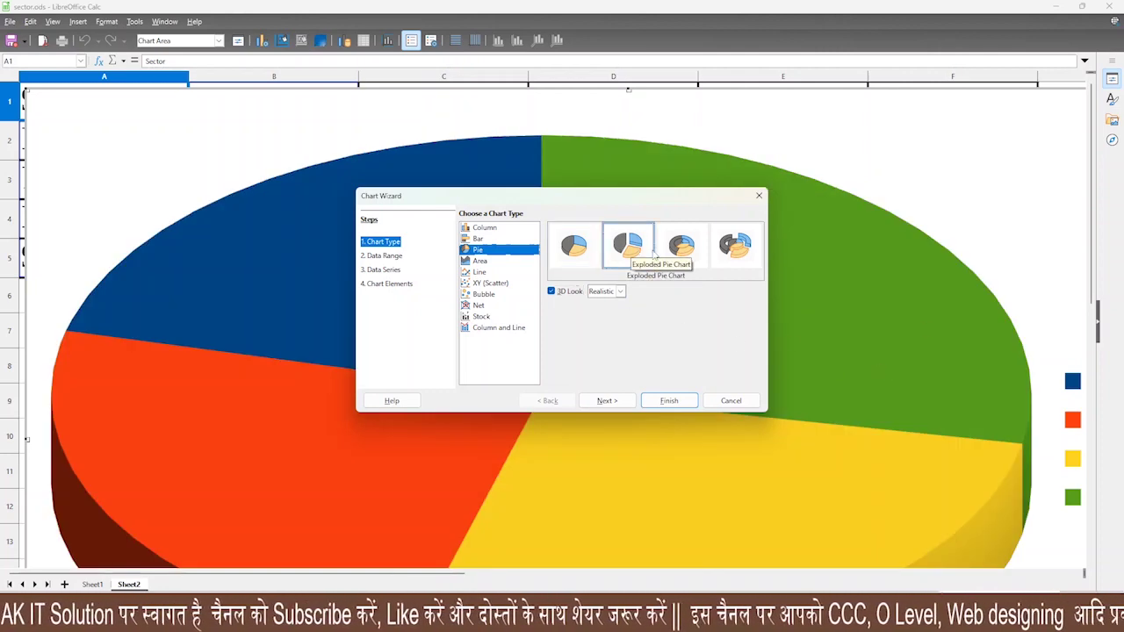
click(684, 249)
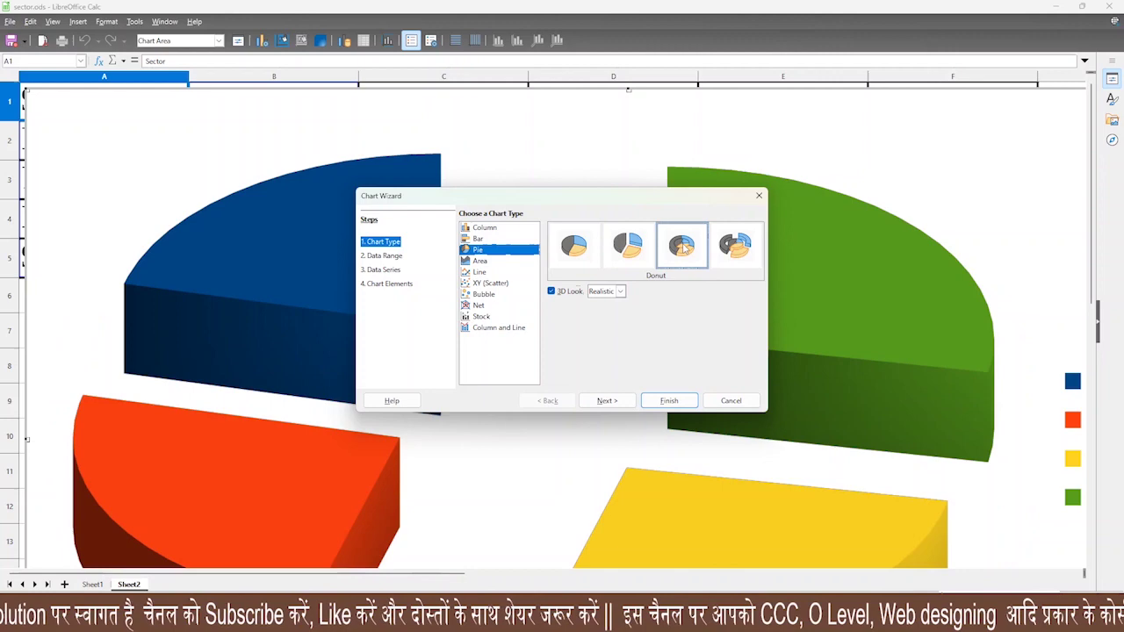
click(734, 248)
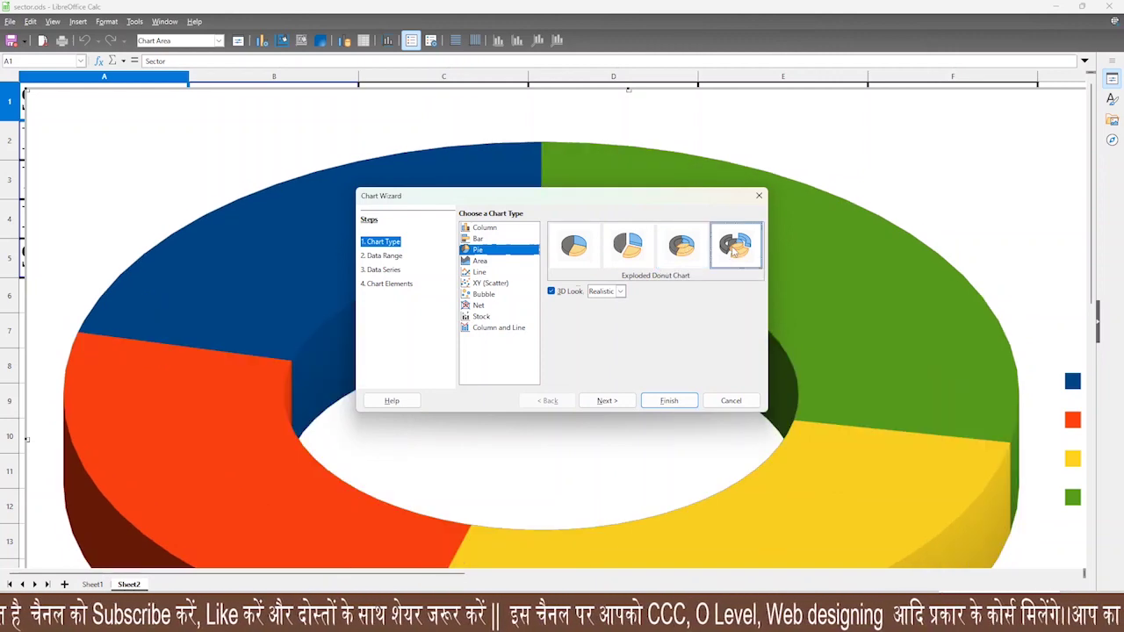
click(629, 248)
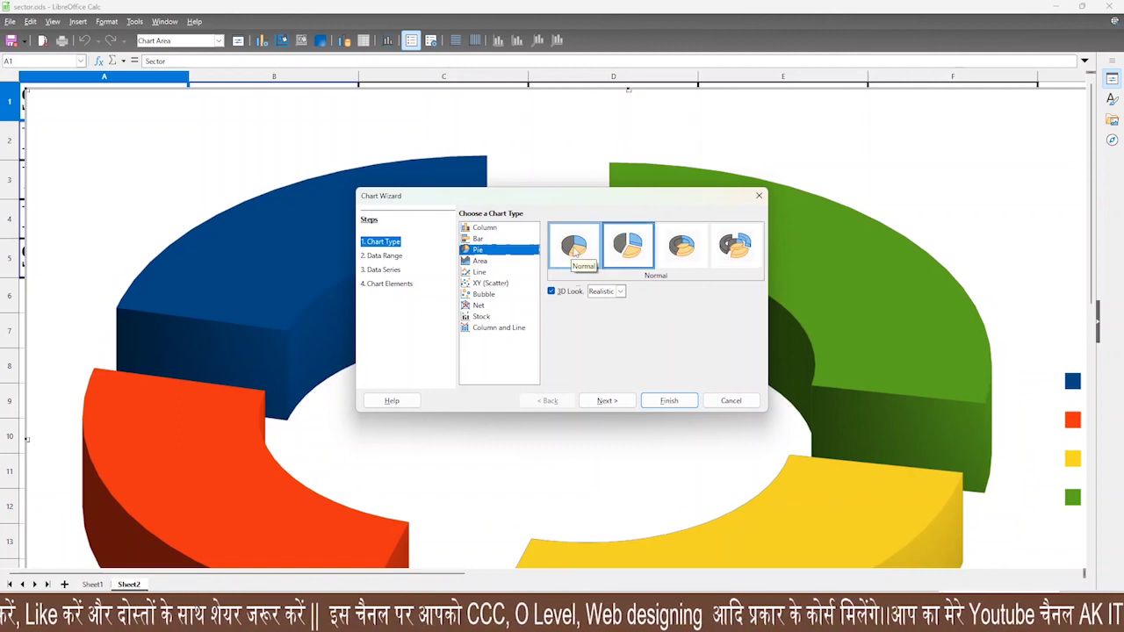
click(574, 253)
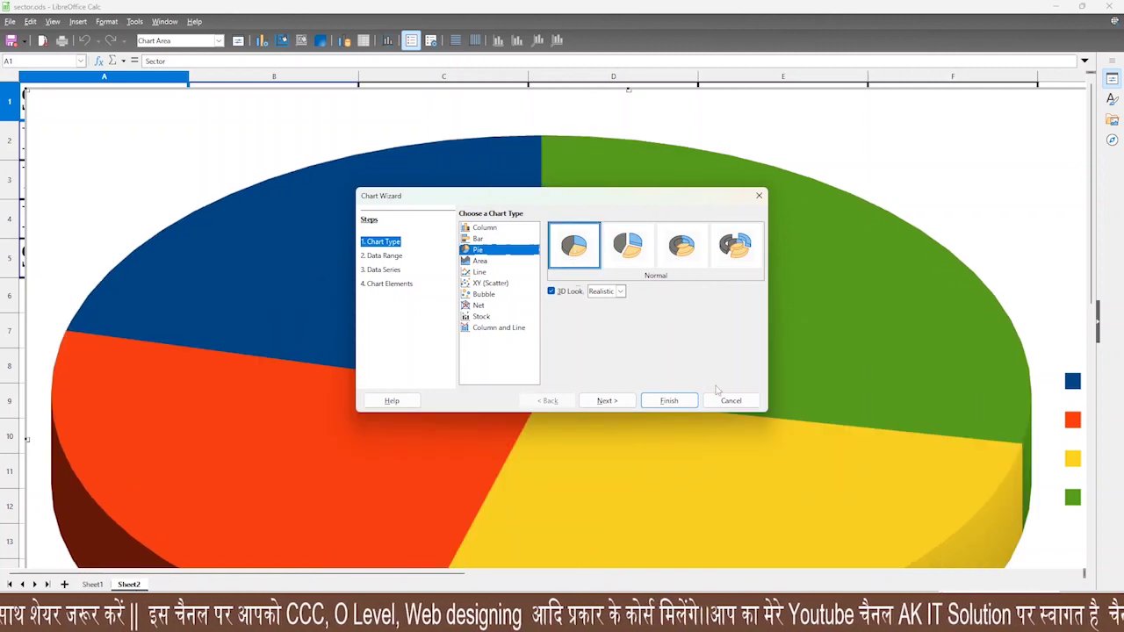
Finish the 3-D pie chart with data series in columns, no titles and the legend on the right, and leave chart editing
click(609, 401)
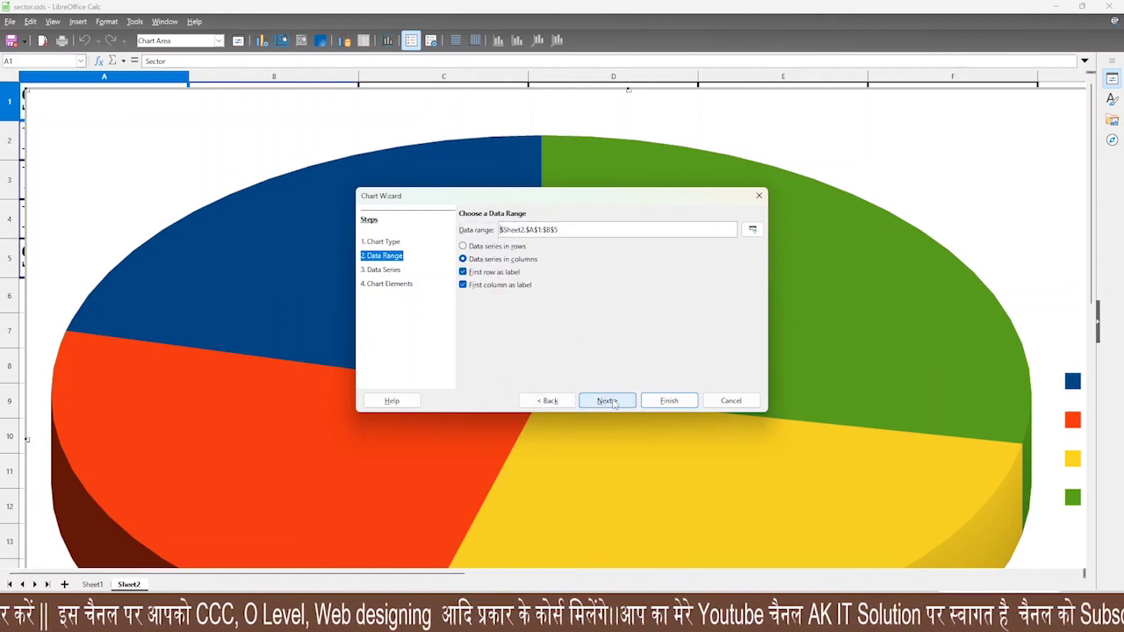
click(608, 402)
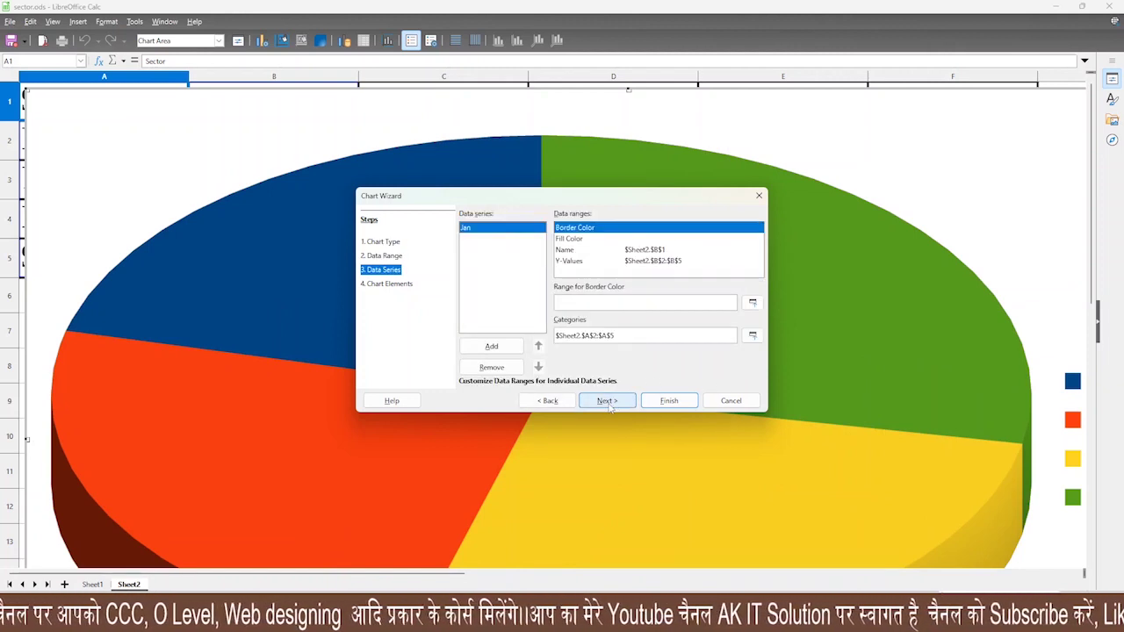
click(608, 401)
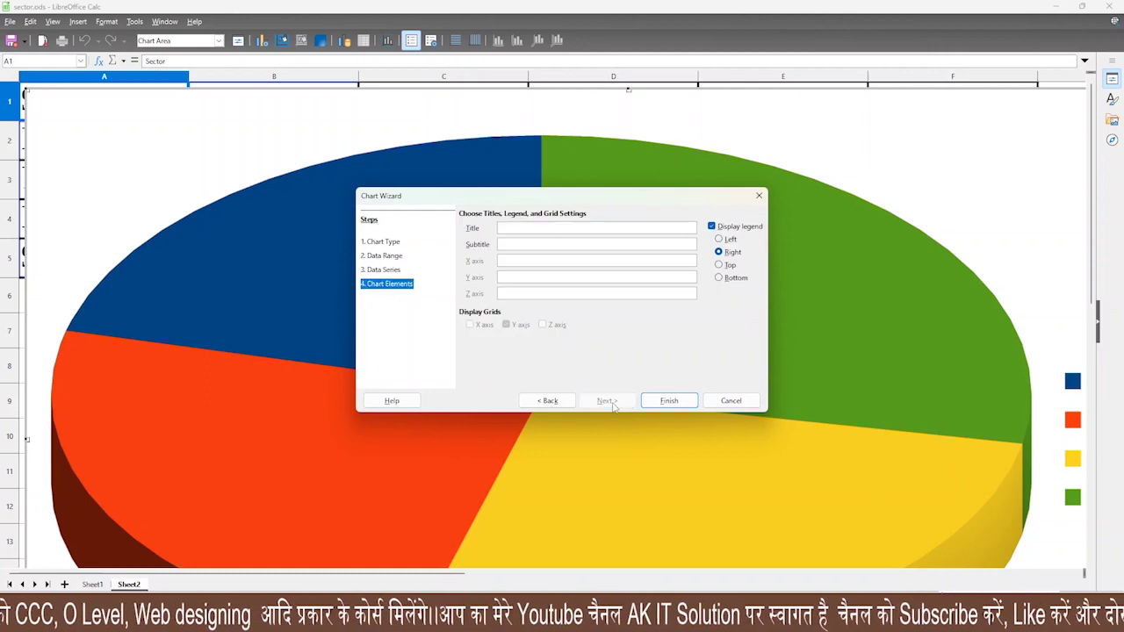
click(669, 401)
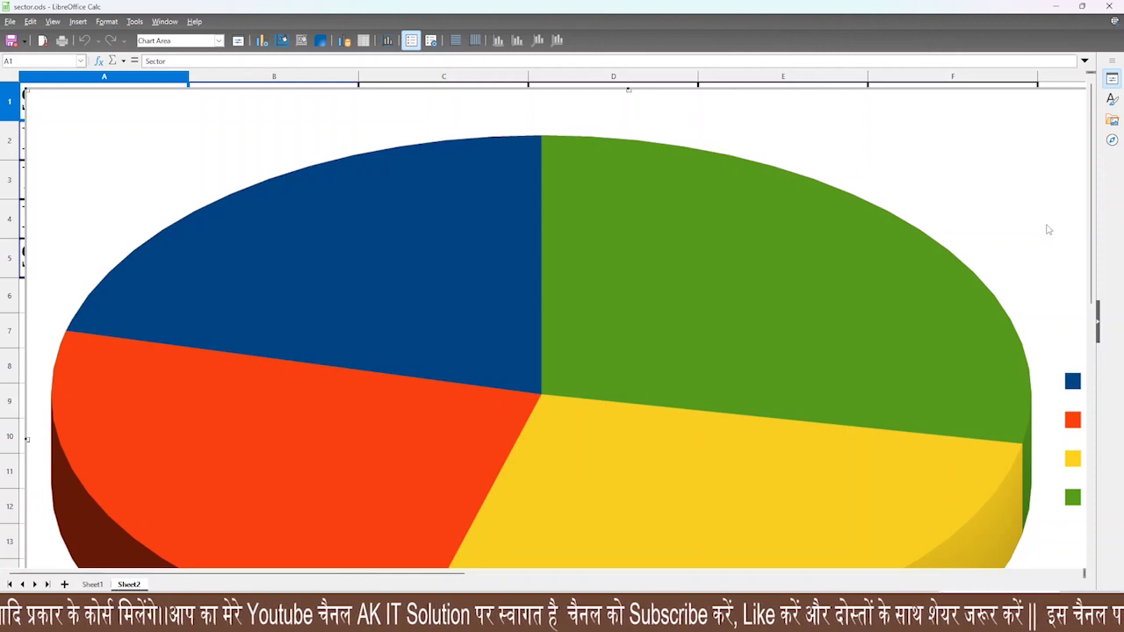
click(310, 398)
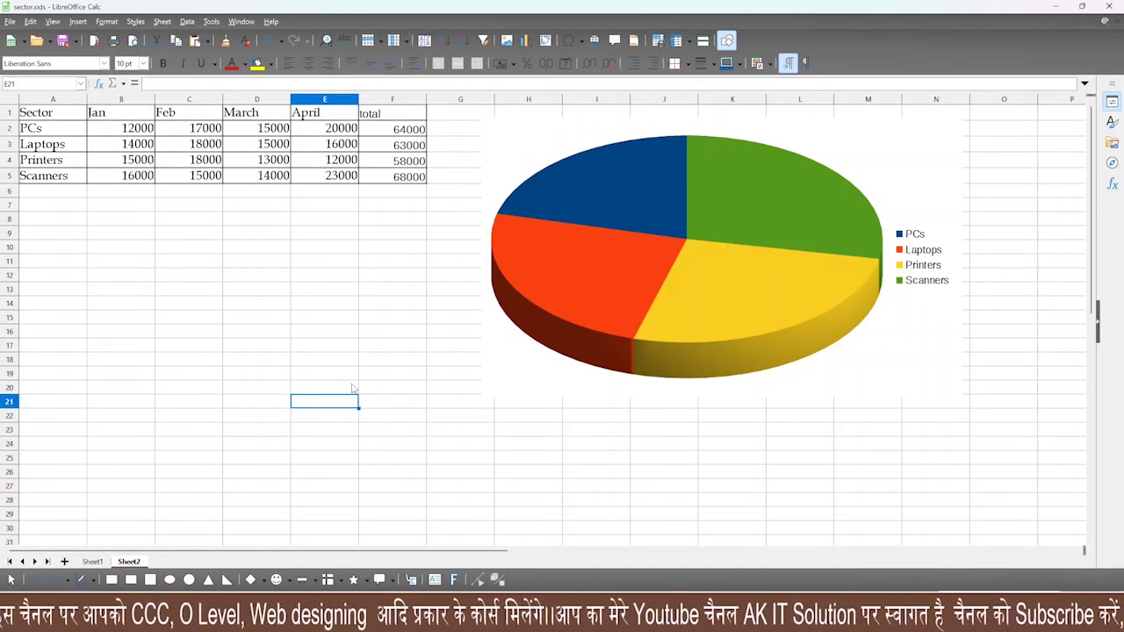
Switch to the exam PDF, review tasks a to d of Question 3 and go back up to Question 2
click(661, 621)
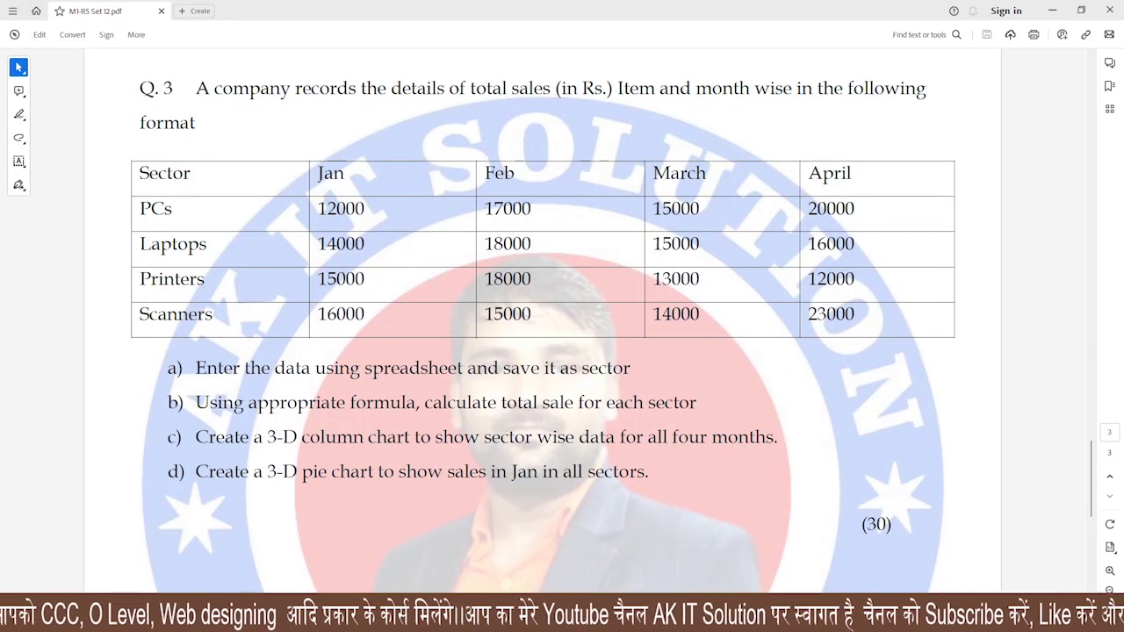
drag(124, 363, 183, 522)
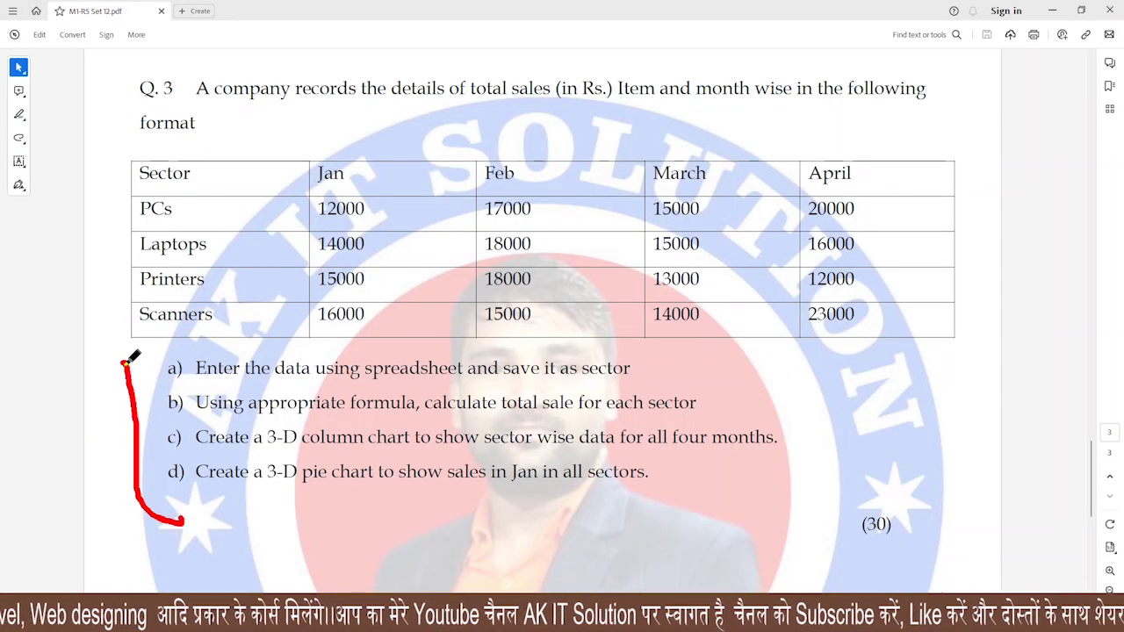
mouse_move(125, 363)
mouse_down()
mouse_move(745, 365)
mouse_move(273, 543)
mouse_move(178, 544)
mouse_up()
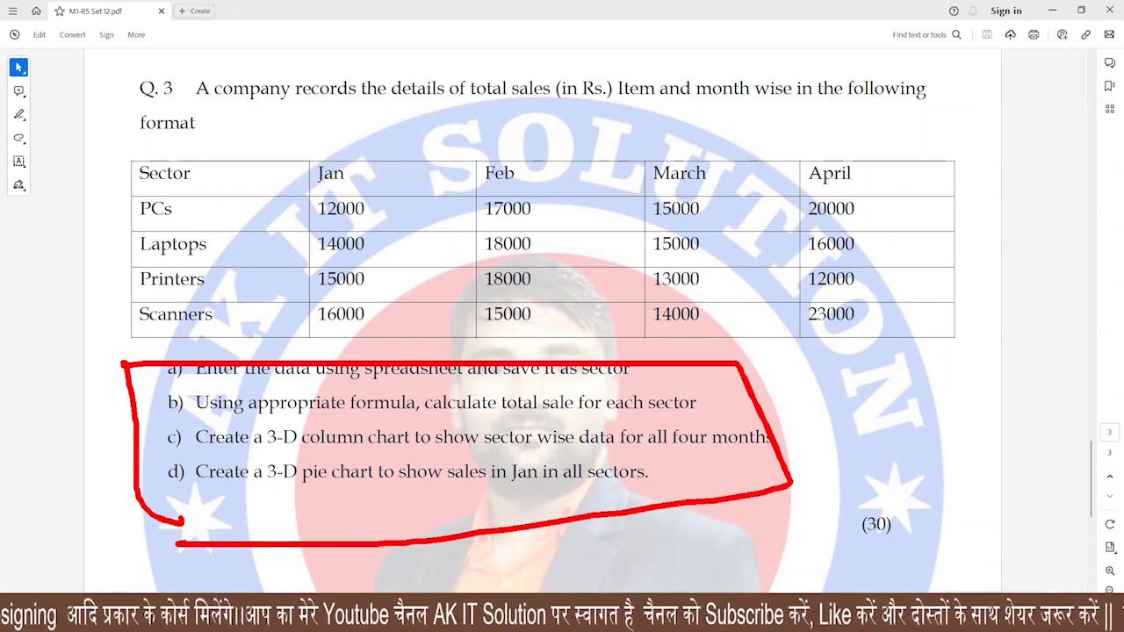
key(Escape)
scroll(568, 369, up, 12)
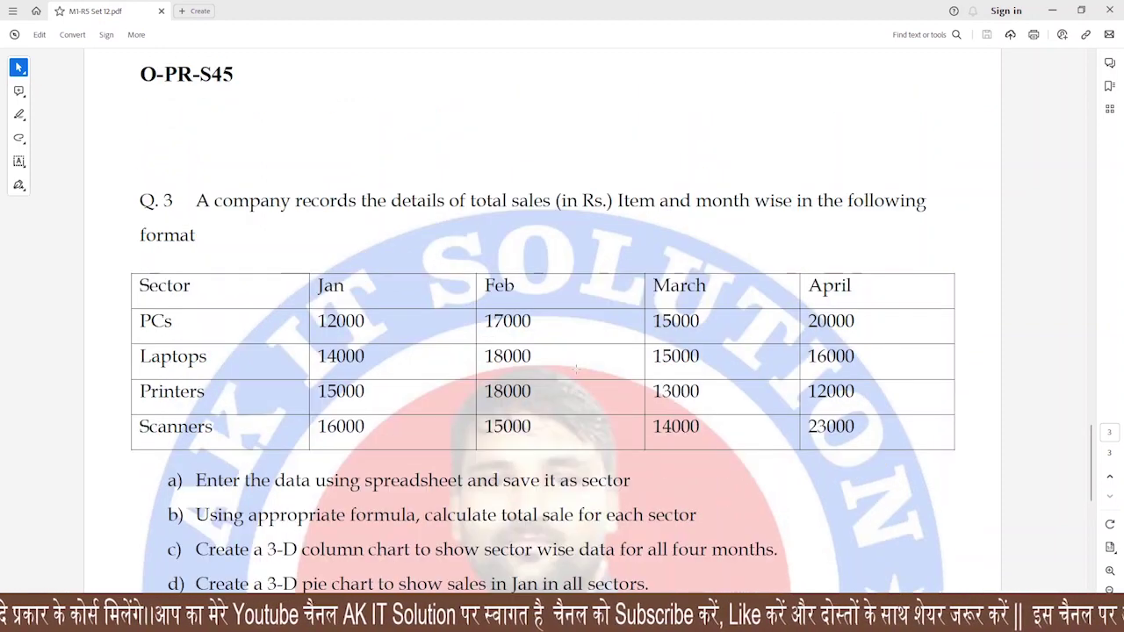
scroll(575, 369, up, 8)
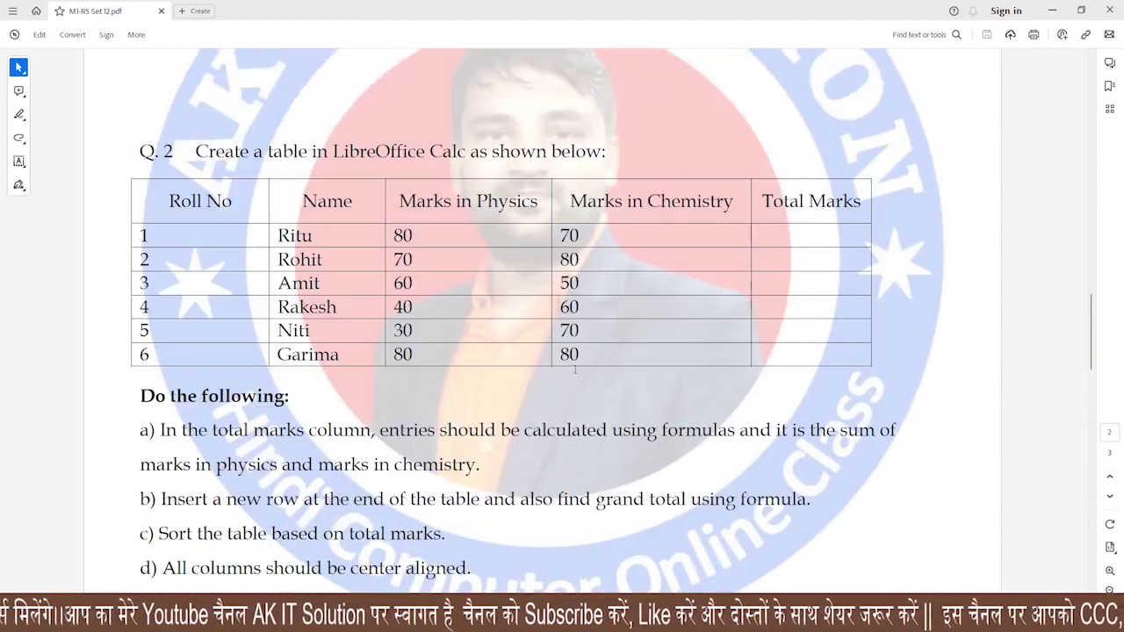